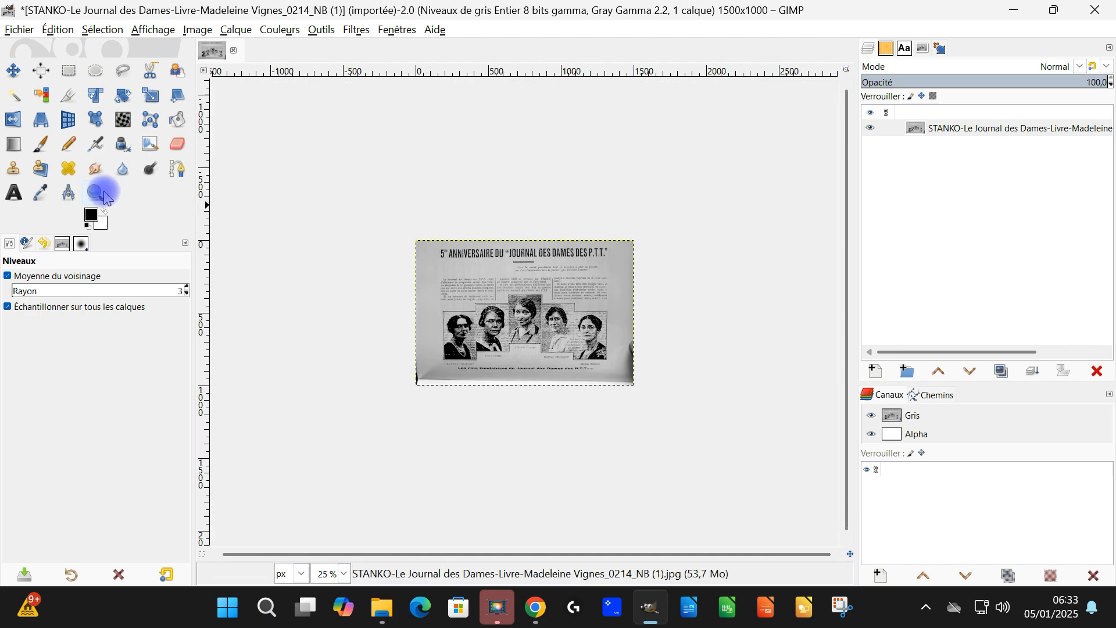
- Save the image in the restauration folder as an XCF file whose name ends in "- restauration"
click(18, 29)
click(73, 156)
click(250, 122)
click(402, 42)
key(BackSpace)
text(- restauration)
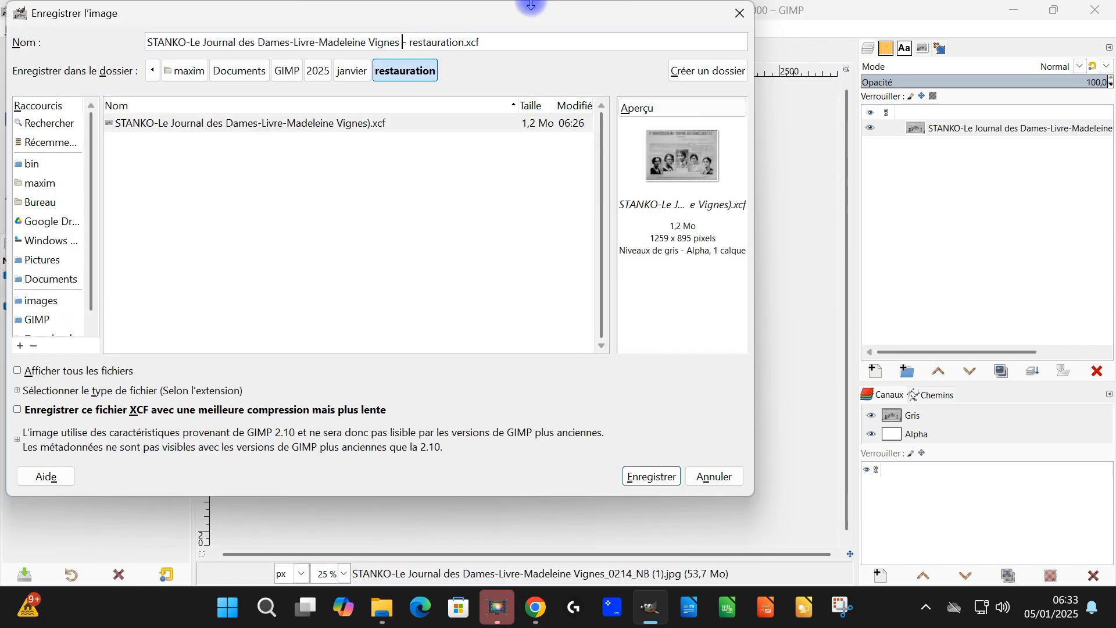
key(Return)
- Place horizontal guides near the top of the page and along the bottom edge of the portraits' frame
key(shift+ctrl+j)
drag(491, 73, 442, 159)
scroll(340, 139, up, 6)
key(m)
scroll(556, 289, down, 6)
scroll(623, 507, up, 3)
scroll(623, 508, down, 5)
drag(378, 72, 377, 397)
- Place vertical guides along the outer left and right edges of the portraits' frame
drag(205, 233, 240, 232)
scroll(243, 231, up, 5)
scroll(262, 274, down, 3)
scroll(280, 291, down, 3)
scroll(292, 309, right, 3)
scroll(457, 286, up, 3)
drag(205, 319, 443, 408)
scroll(446, 408, down, 3)
- Place vertical guides along the two separator lines between the text columns
scroll(448, 449, up, 4)
scroll(460, 328, down, 5)
scroll(237, 190, up, 3)
drag(205, 191, 456, 312)
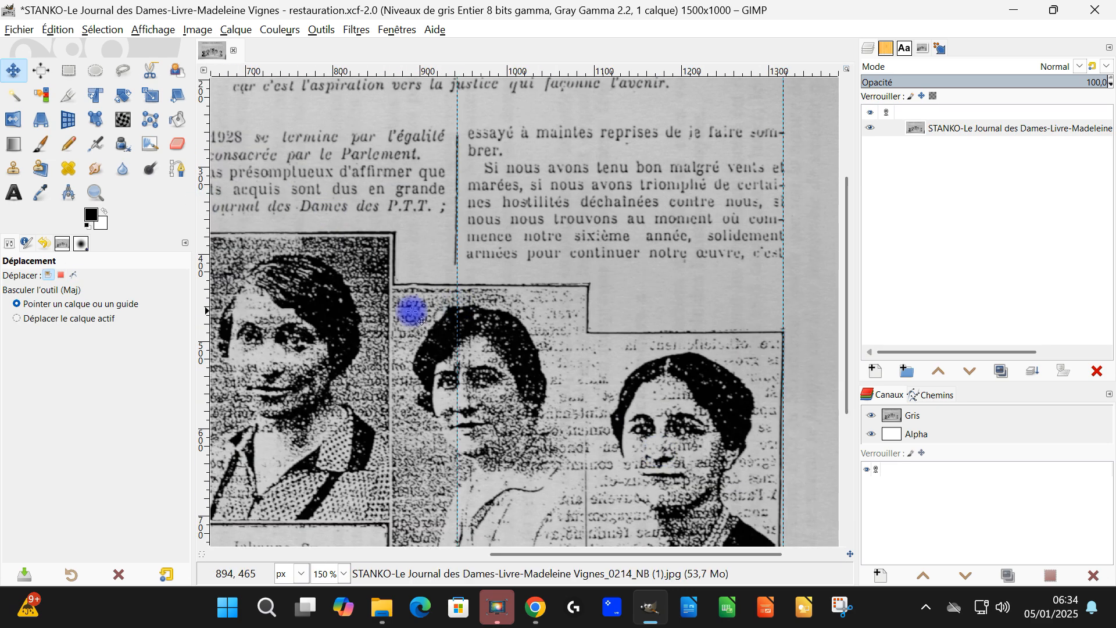
scroll(456, 312, down, 2)
scroll(232, 247, up, 2)
drag(204, 246, 429, 319)
scroll(564, 272, down, 2)
- Rename the image's only layer "original"
double_click(1020, 128)
text(original)
key(Return)
- Duplicate the original layer, naming the copy "1.corriger la verticalité", and save the file
click(1001, 371)
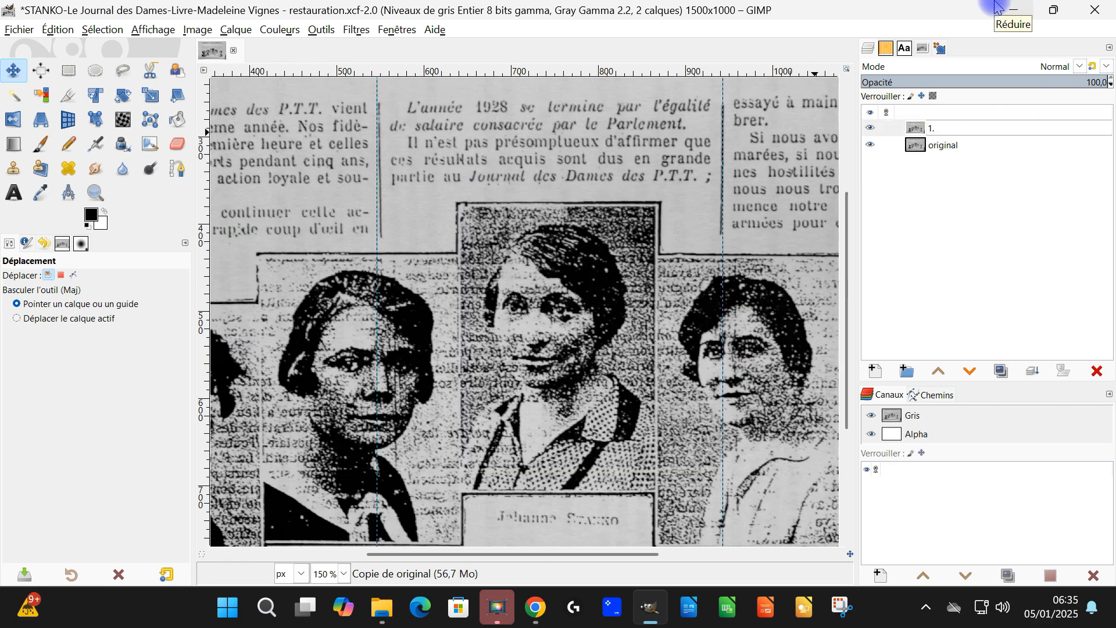
key(BackSpace)
text(a verticalité)
key(Return)
drag(744, 311, 314, 220)
key(ctrl+s)
- Adjust the layer's right-hand corners with the Perspective tool to align the page with the guides
drag(685, 516, 614, 360)
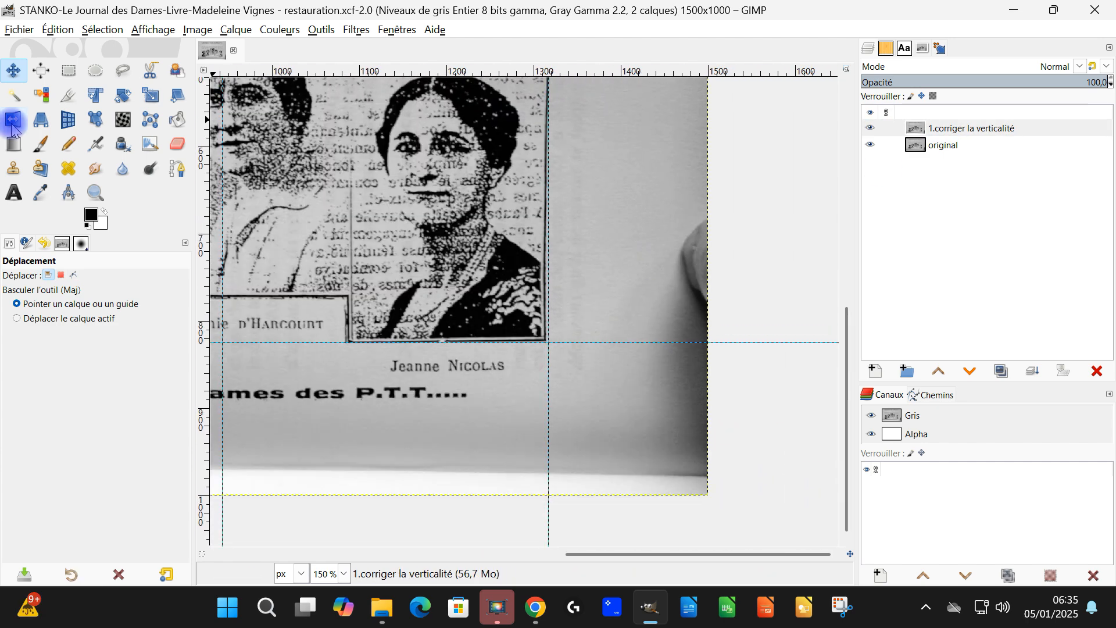
click(43, 121)
click(707, 495)
drag(722, 527, 649, 472)
scroll(648, 473, up, 1)
drag(566, 116, 728, 476)
drag(804, 212, 805, 223)
- Adjust the layer's lower-left corner until the portraits' frame follows the guides, and apply the perspective transform
drag(418, 441, 737, 383)
drag(313, 507, 707, 277)
drag(290, 516, 279, 509)
scroll(279, 509, down, 2)
drag(625, 334, 407, 494)
scroll(569, 390, up, 3)
scroll(569, 391, down, 2)
drag(329, 389, 454, 371)
drag(453, 523, 608, 359)
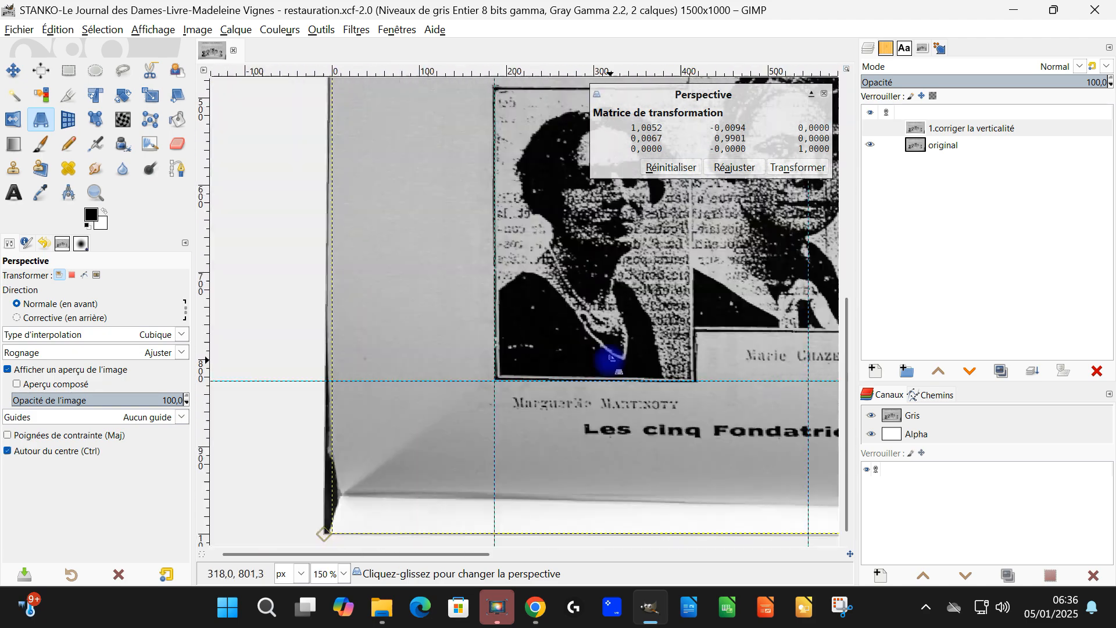
drag(825, 390, 630, 368)
key(Return)
- Remove all guides from the image
drag(558, 226, 629, 300)
scroll(498, 249, right, 5)
click(198, 29)
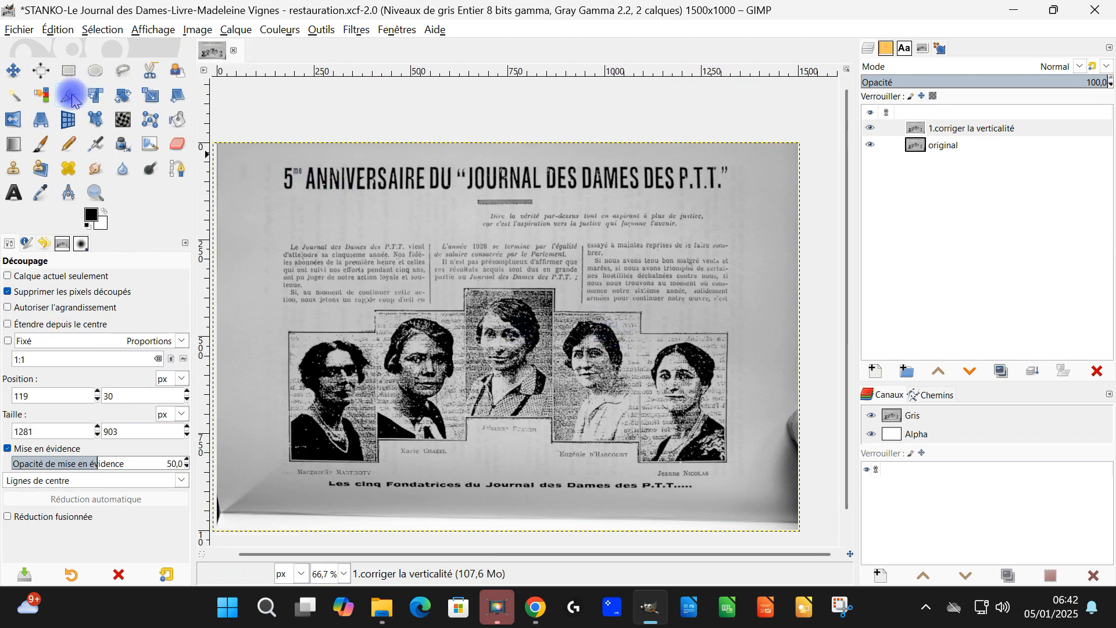
- Crop the image to about 1286 × 918 px around the title, text and portraits, excluding the dark page borders
click(71, 97)
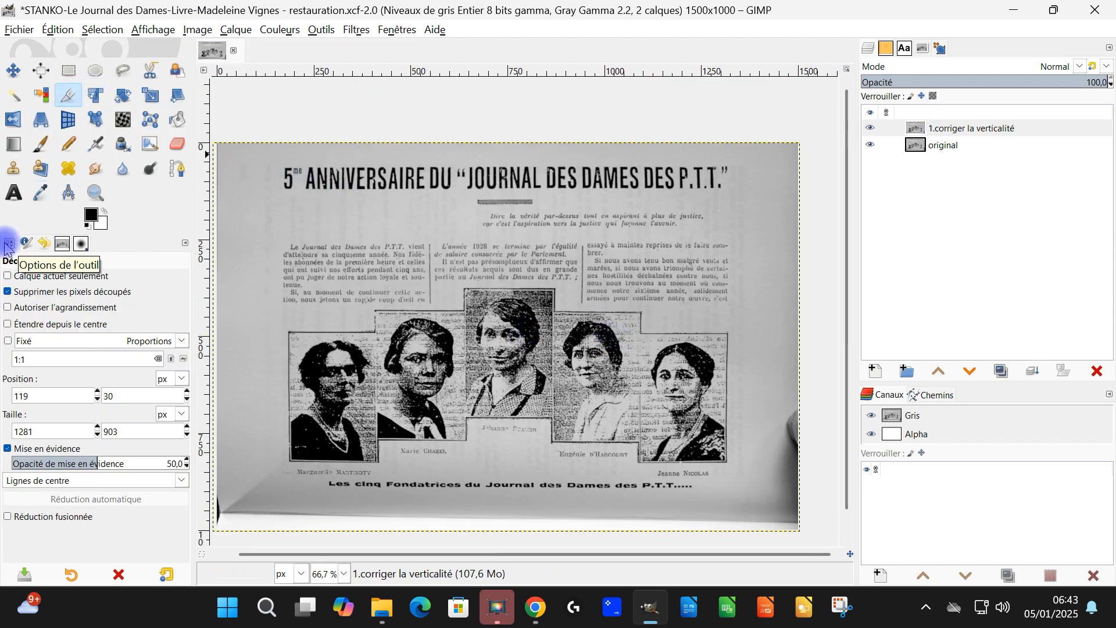
drag(268, 162, 752, 500)
drag(514, 180, 540, 174)
drag(731, 305, 739, 306)
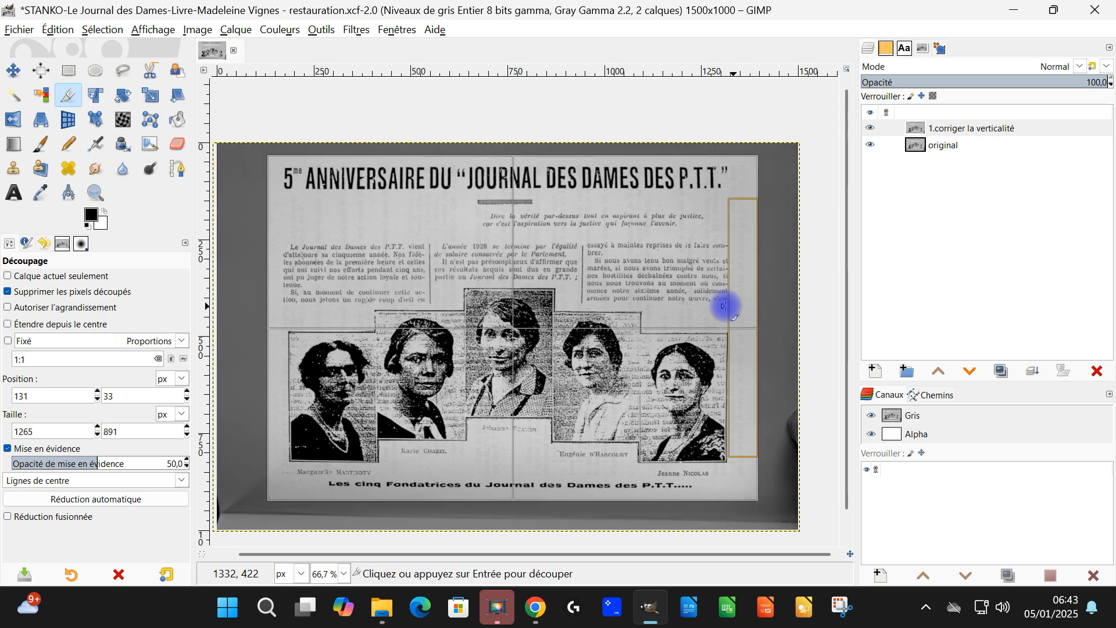
drag(279, 318, 269, 326)
drag(477, 486, 487, 496)
click(498, 324)
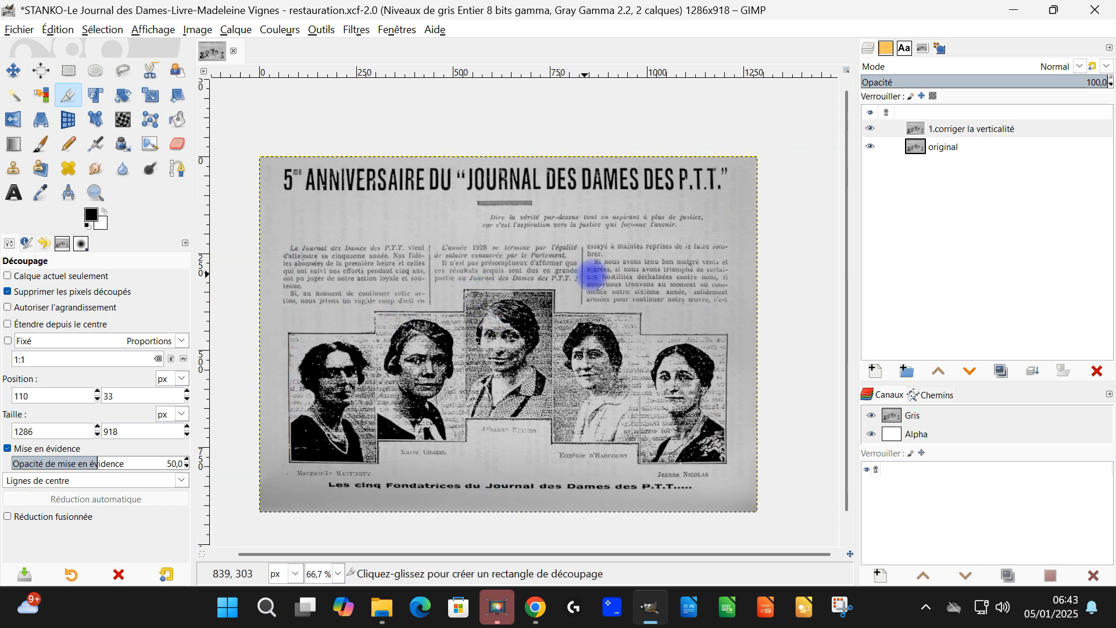
- Duplicate the "1.corriger la verticalité" layer and name the copy "2. contraste"
click(951, 132)
click(1001, 371)
double_click(957, 130)
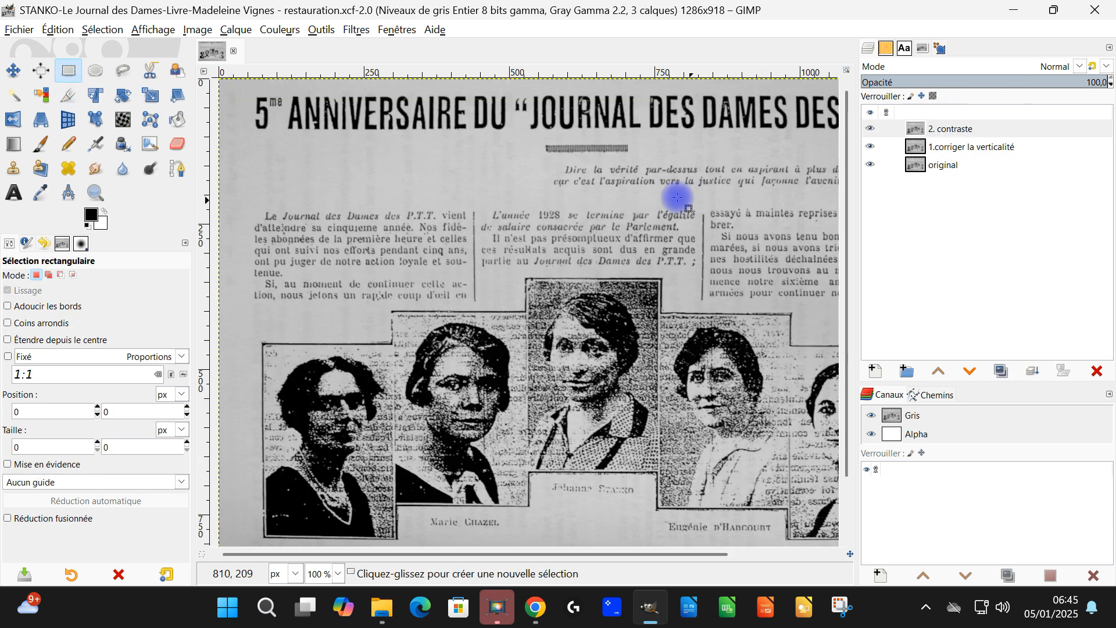
- Apply Levels to the "2. contraste" layer with input black 18, gamma 1.16 and white 201
click(280, 28)
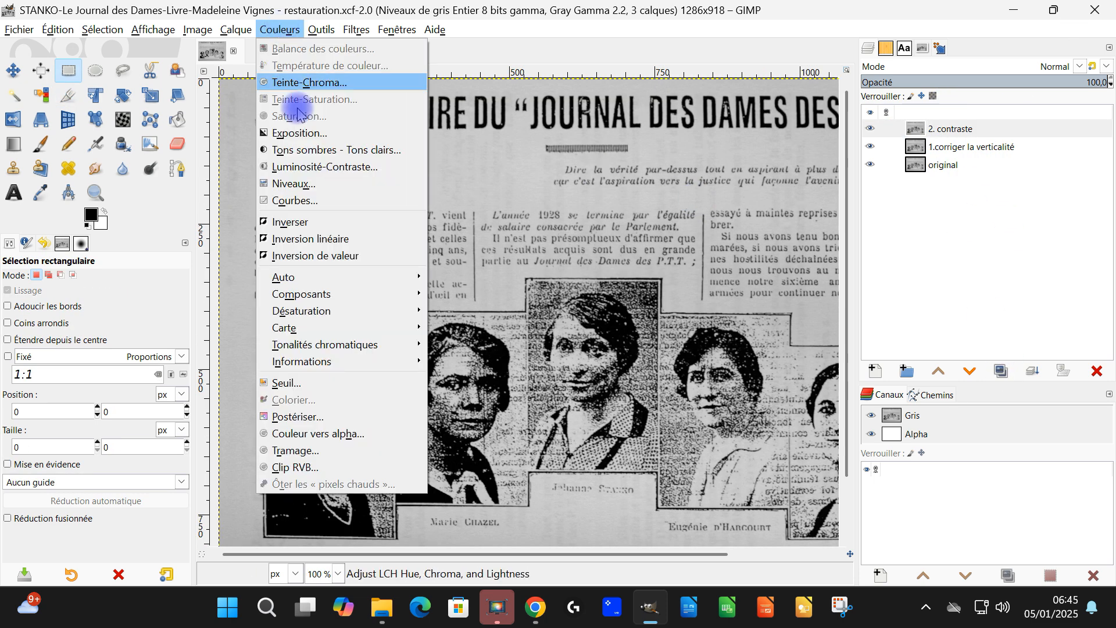
click(334, 183)
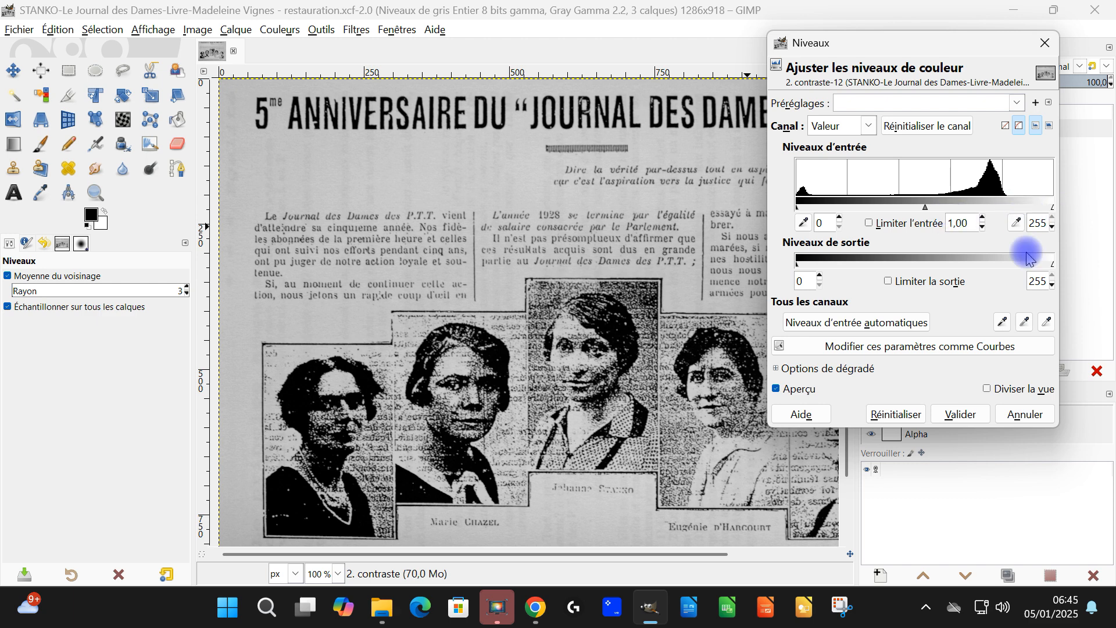
drag(1056, 210, 999, 209)
drag(898, 208, 910, 210)
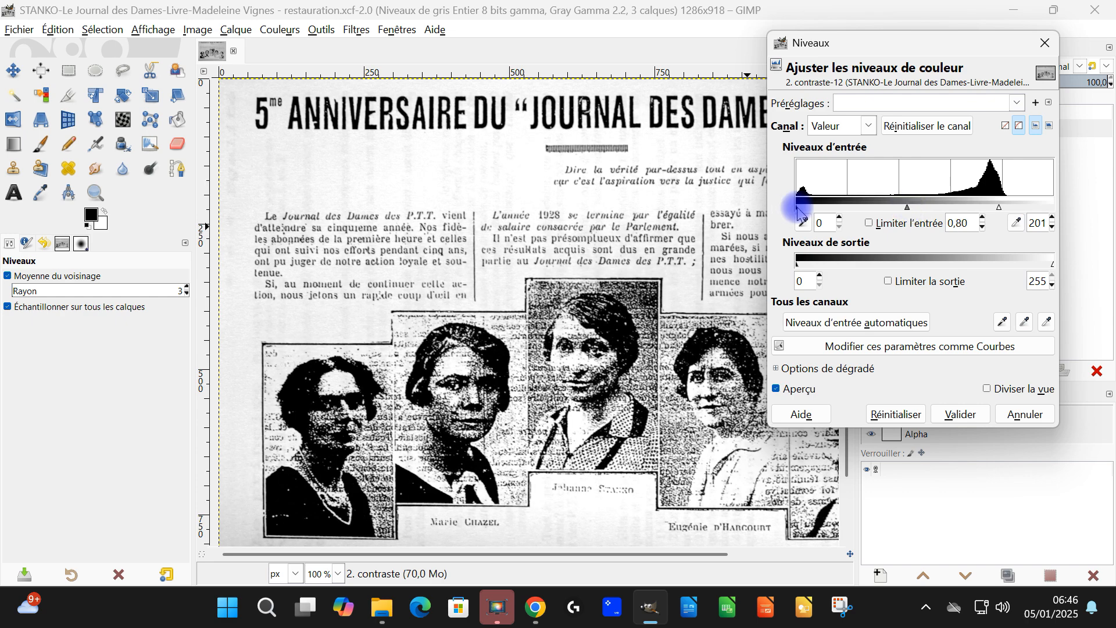
mouse_move(816, 214)
mouse_down()
mouse_move(853, 214)
mouse_move(825, 214)
mouse_up()
mouse_move(910, 213)
mouse_down()
mouse_move(894, 214)
mouse_move(907, 214)
mouse_up()
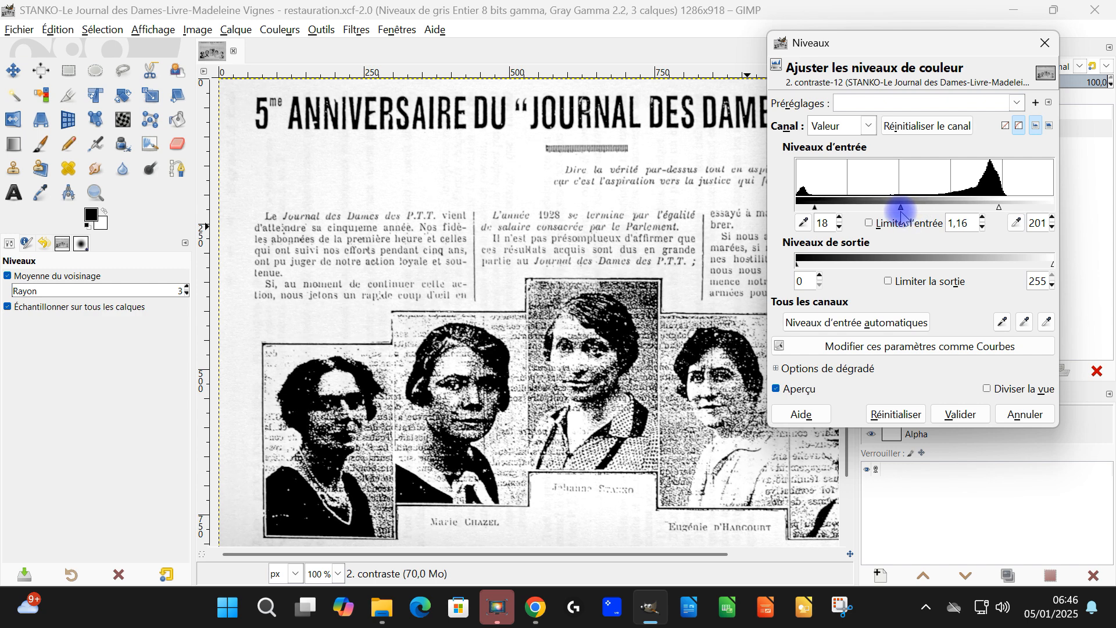
click(958, 414)
- Create a layer group named "3. photos" above the contrast layer
scroll(558, 117, up, 2)
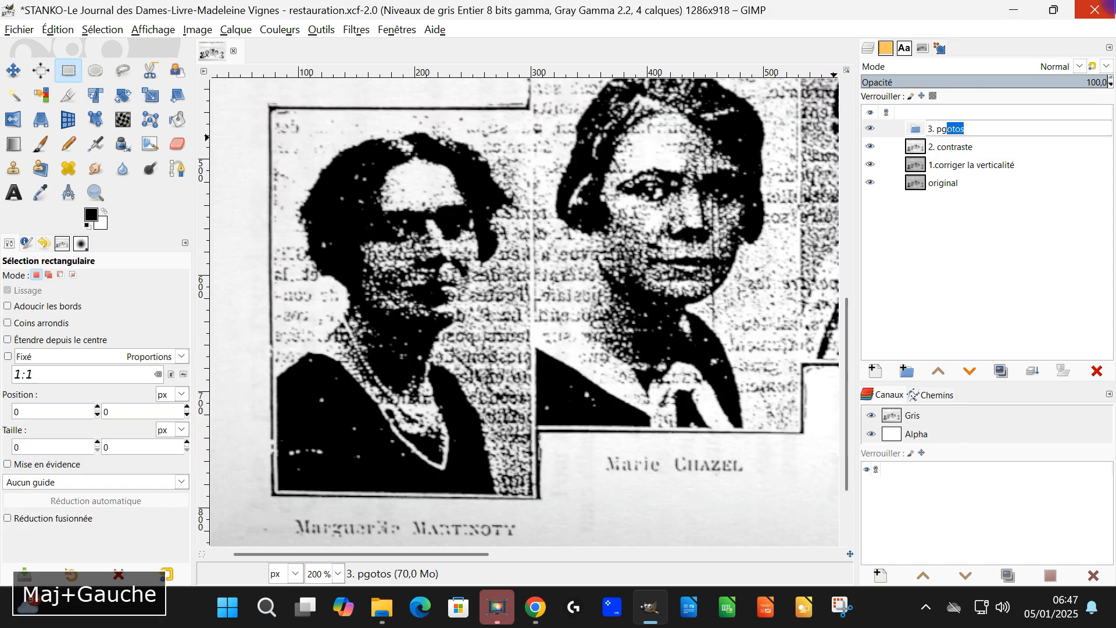
key(shift+Left)
text(hotos)
key(Return)
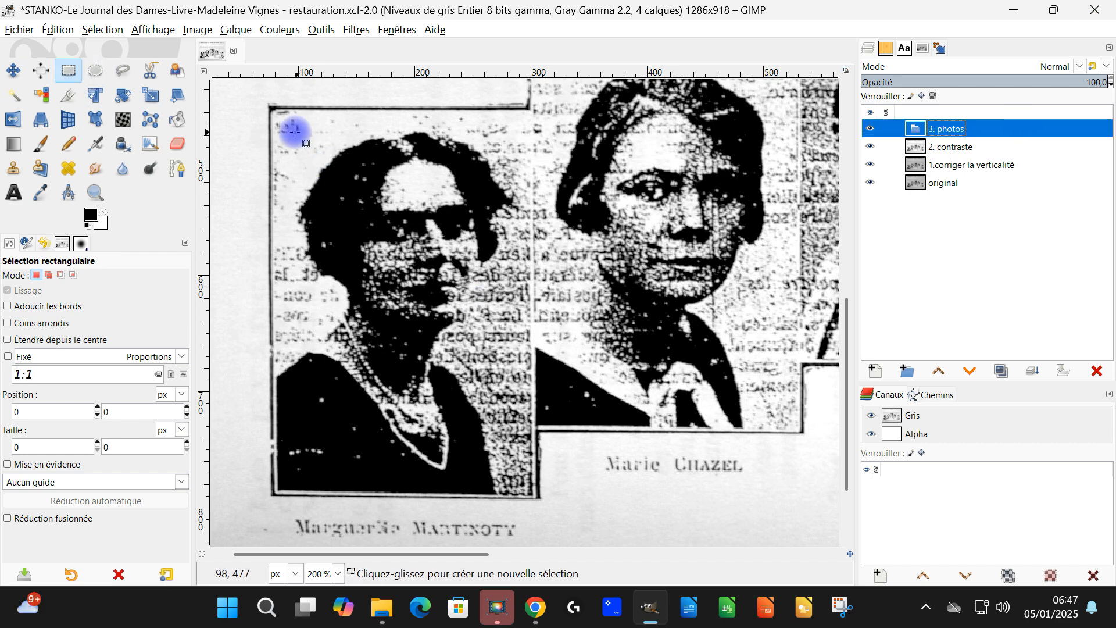
- Try a rectangular selection of about 240 × 349 px around the leftmost portrait and clear it
drag(265, 100, 542, 504)
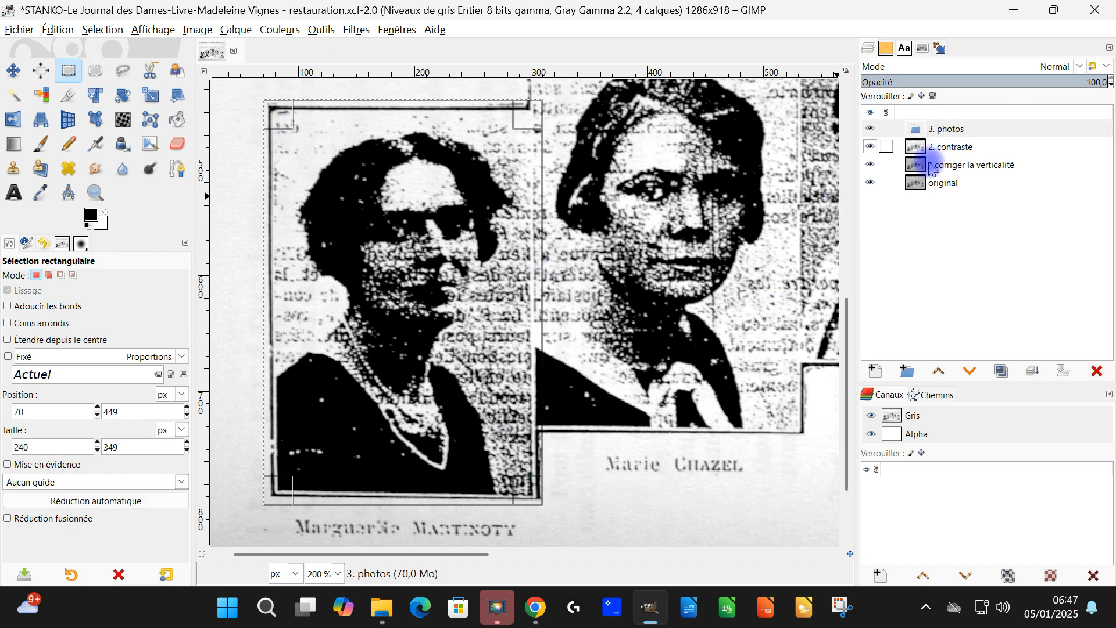
scroll(591, 326, down, 3)
drag(591, 326, 428, 338)
scroll(483, 330, up, 1)
scroll(510, 261, down, 1)
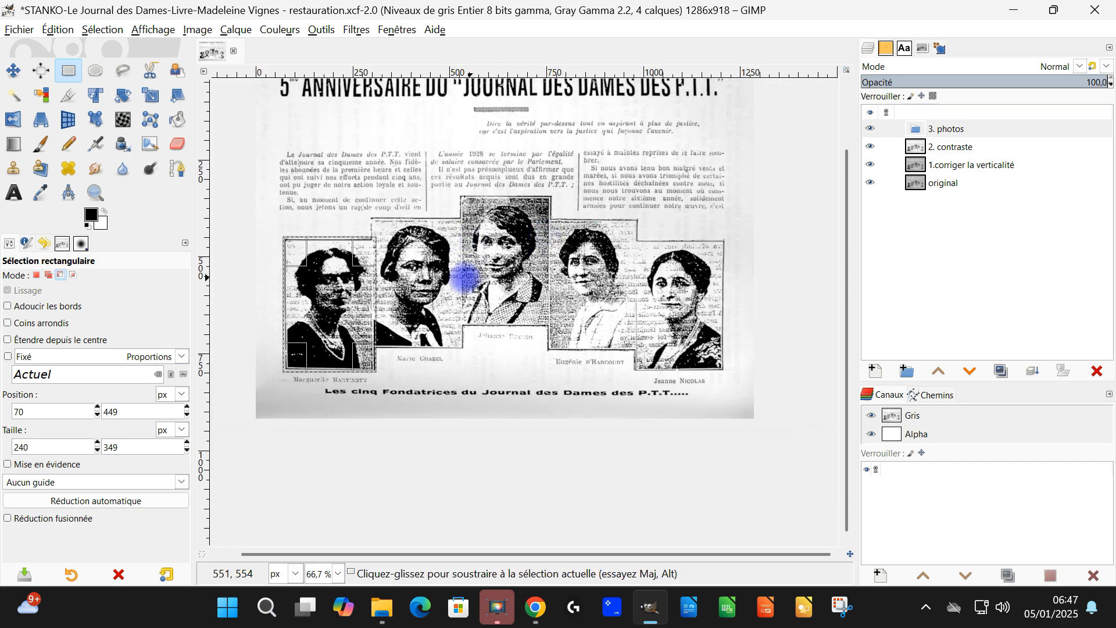
click(413, 190)
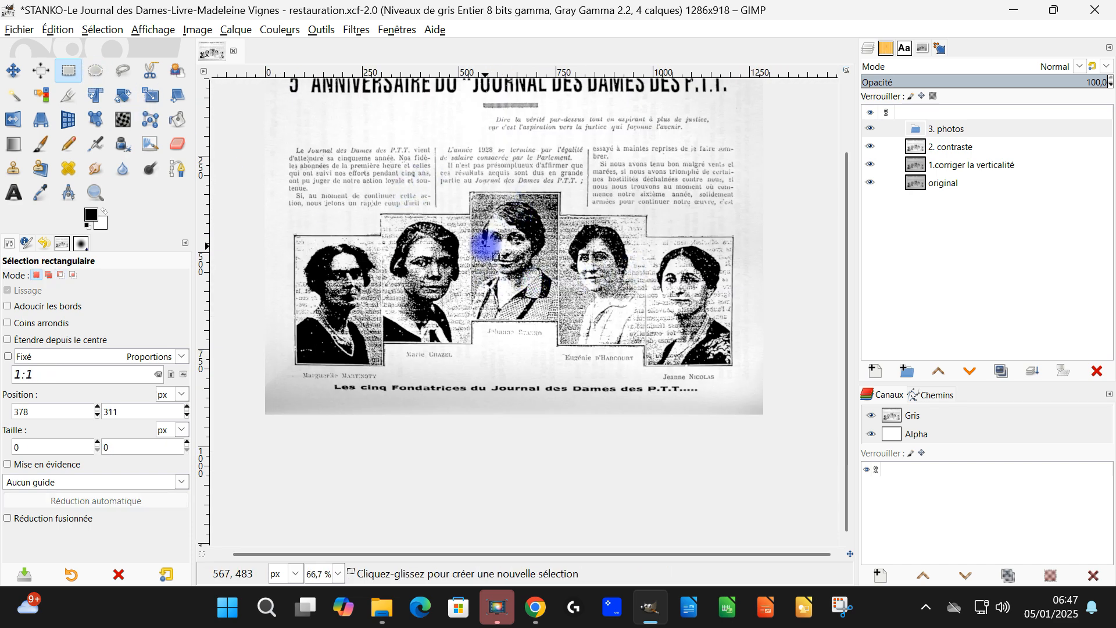
- Delete the "3. photos" layer group
scroll(284, 261, up, 3)
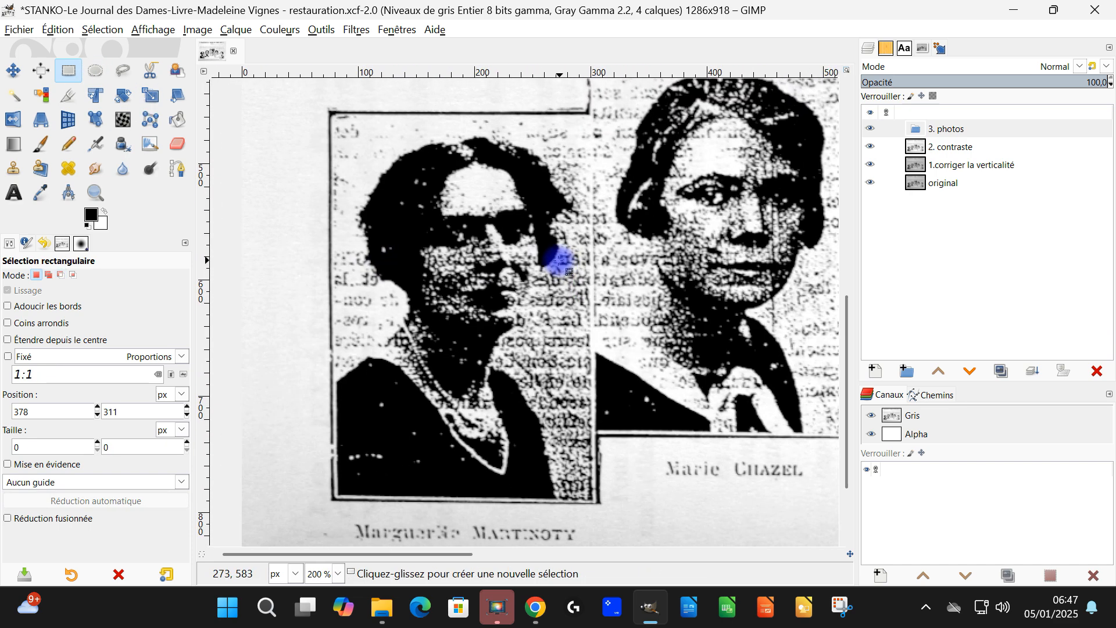
scroll(566, 279, down, 3)
click(1097, 371)
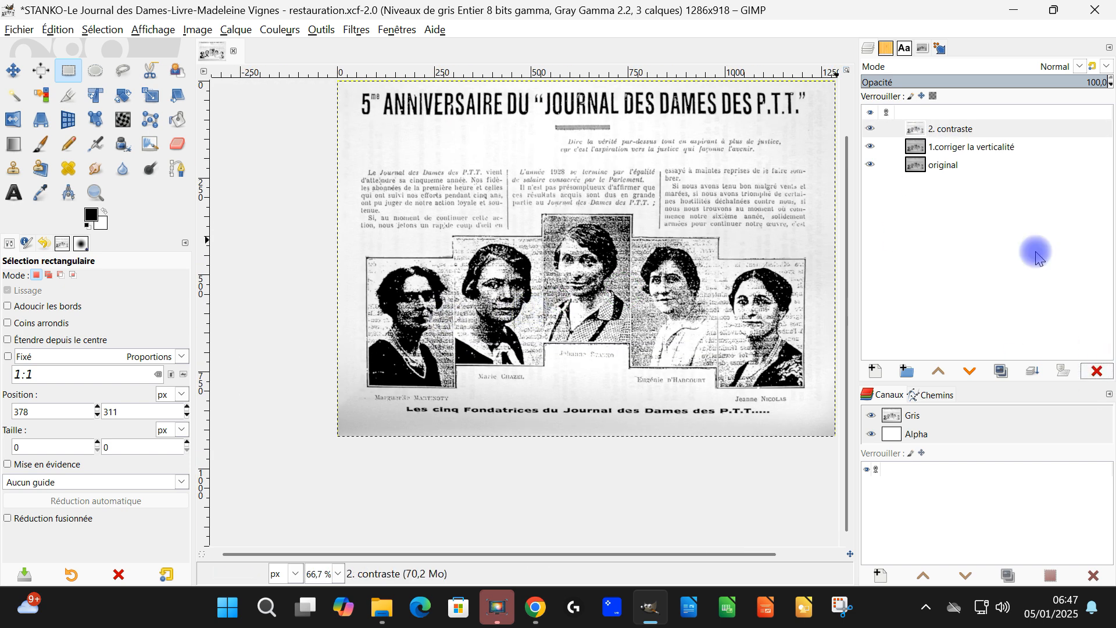
- Duplicate the "2. contraste" layer and name the copy "3. photo #1"
click(997, 366)
double_click(988, 129)
text(3. )
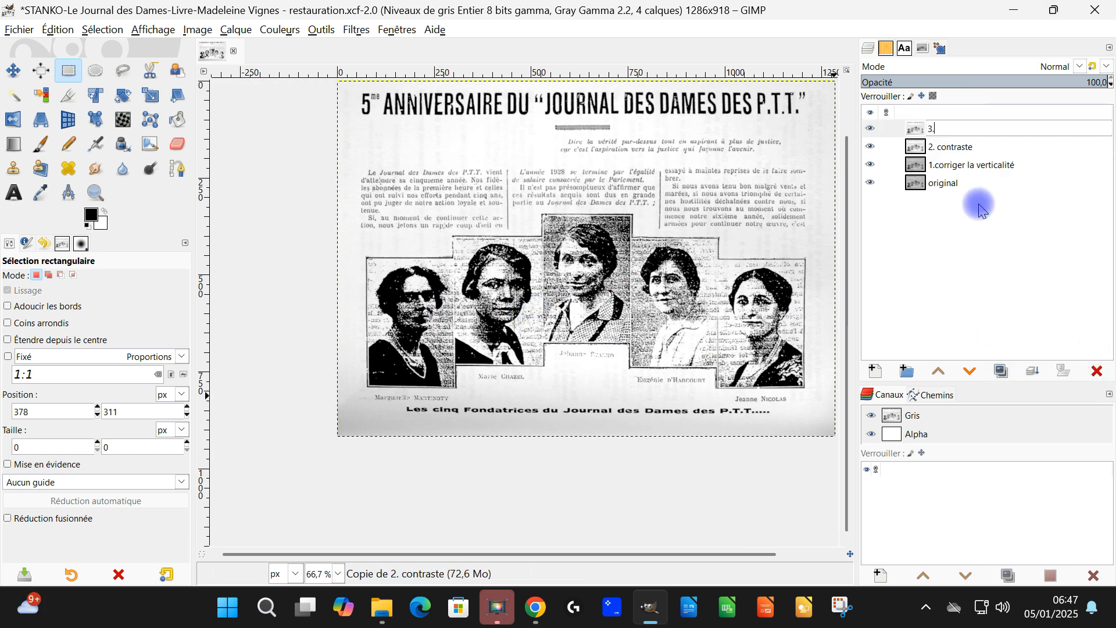
text(photo #1)
key(Return)
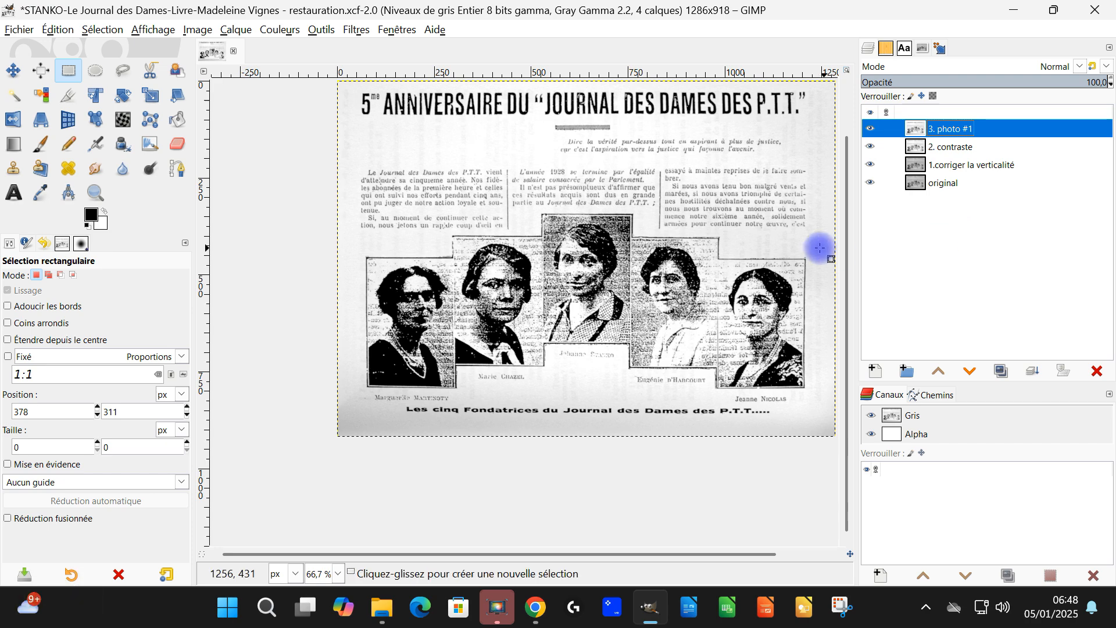
scroll(407, 354, up, 2)
click(994, 148)
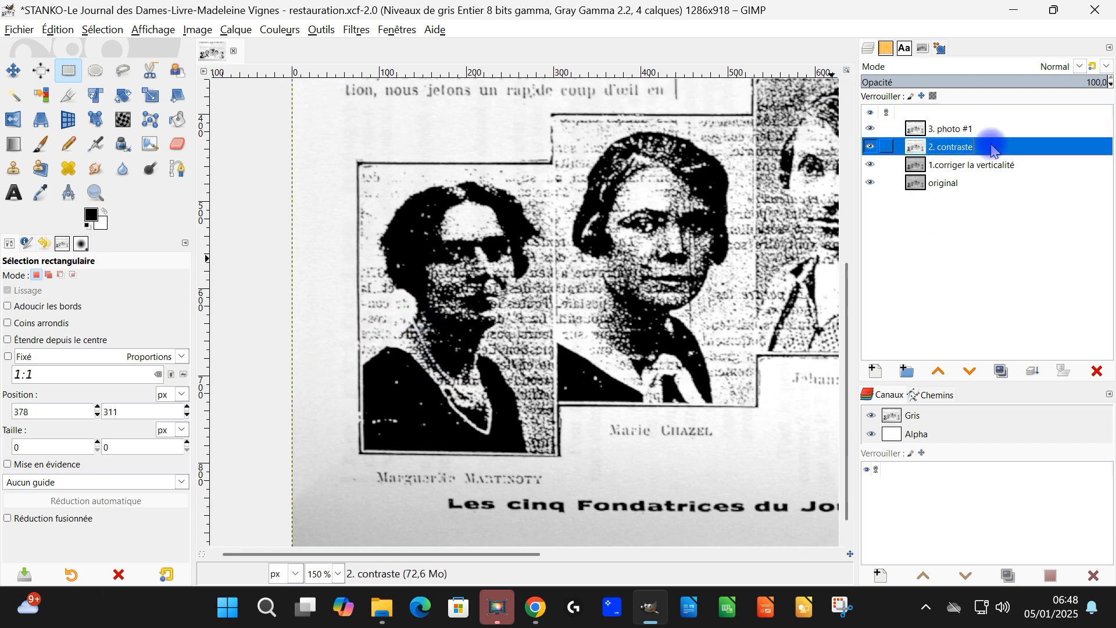
key(Page_Up)
scroll(581, 227, down, 2)
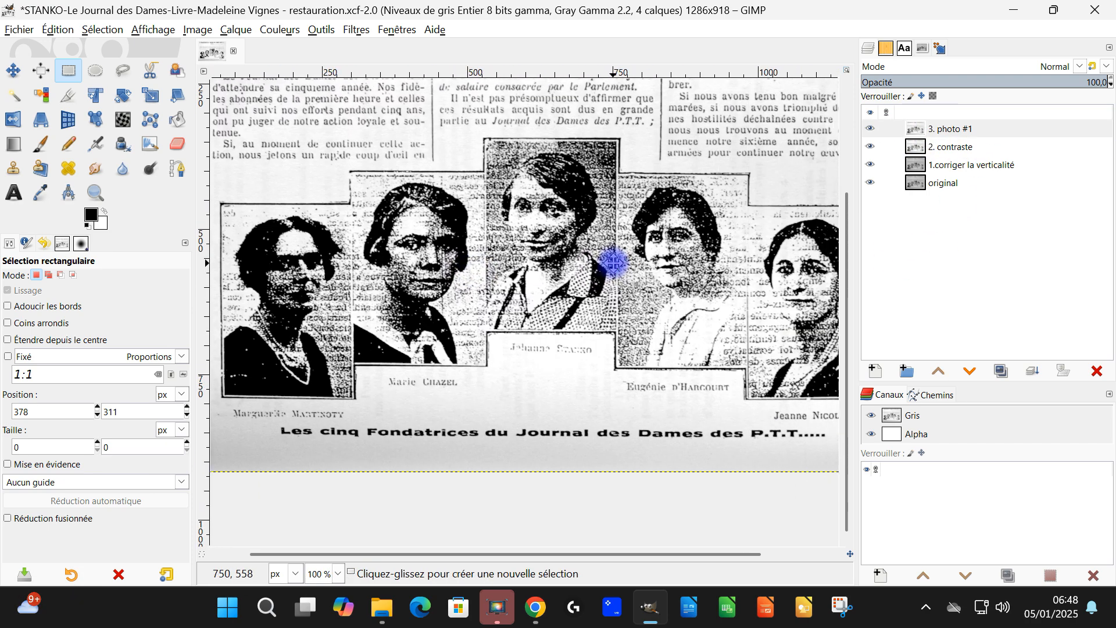
- Trace the stepped upper edge and the right side of the five-portrait block with a Free Select polygon
scroll(567, 229, up, 1)
key(f)
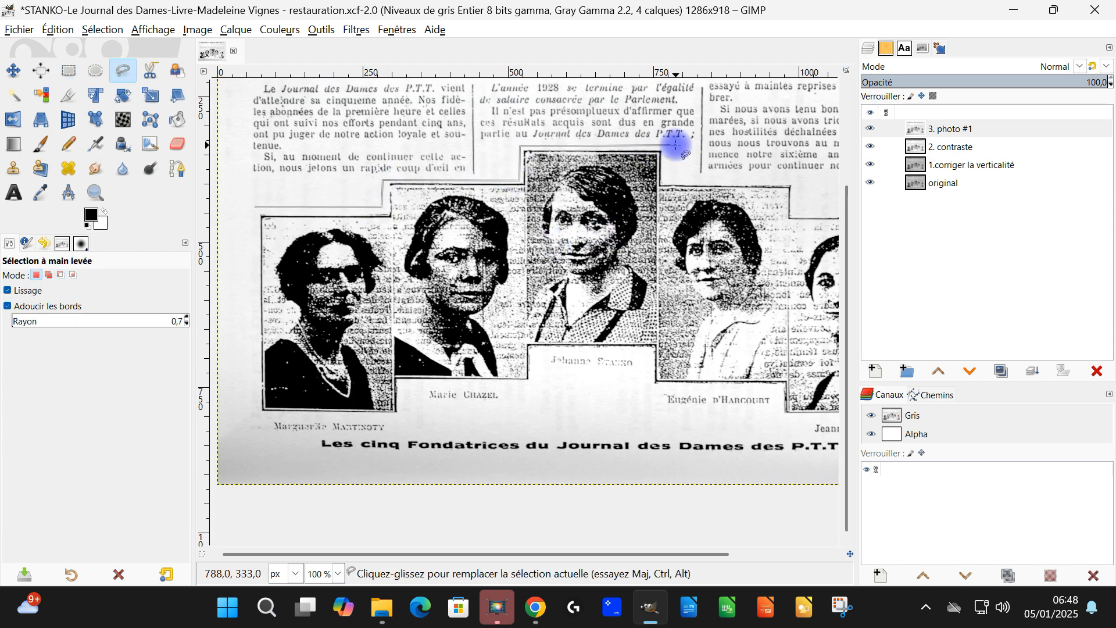
click(676, 179)
drag(772, 187, 492, 191)
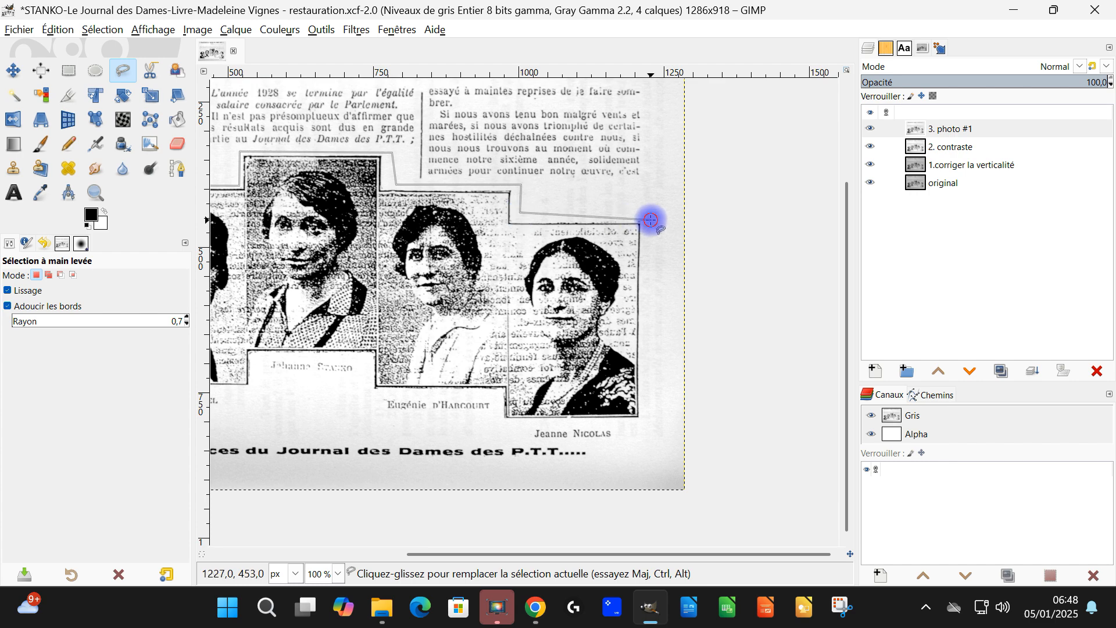
click(650, 220)
scroll(651, 273, down, 3)
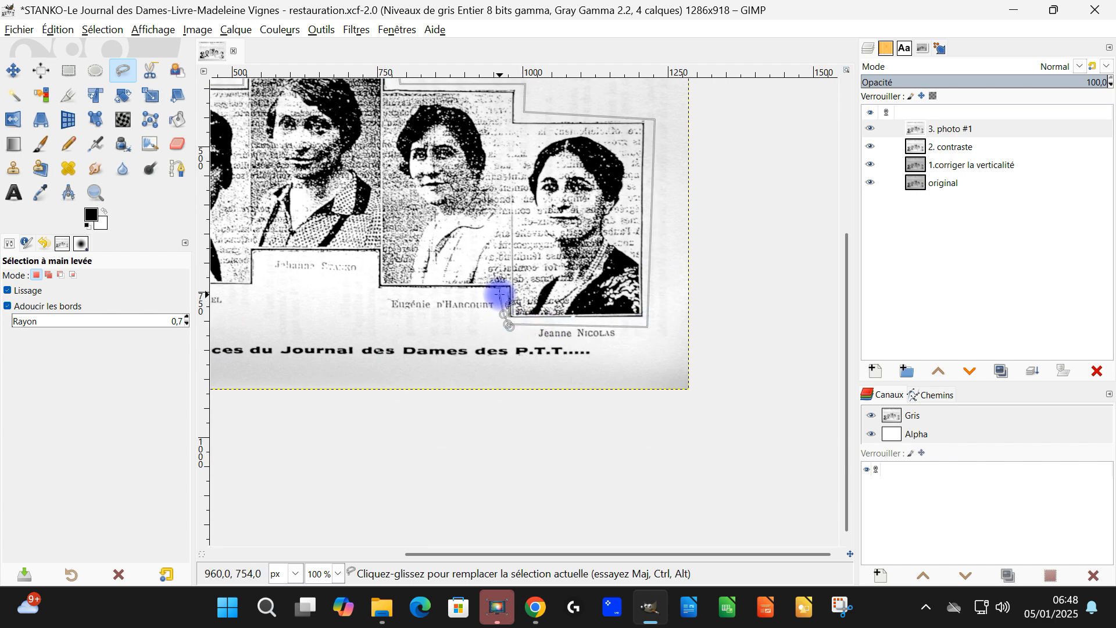
- Continue the polygon along the portraits' stepped lower edge and left side, closing it into a selection
click(256, 292)
drag(244, 305, 493, 343)
drag(289, 358, 458, 369)
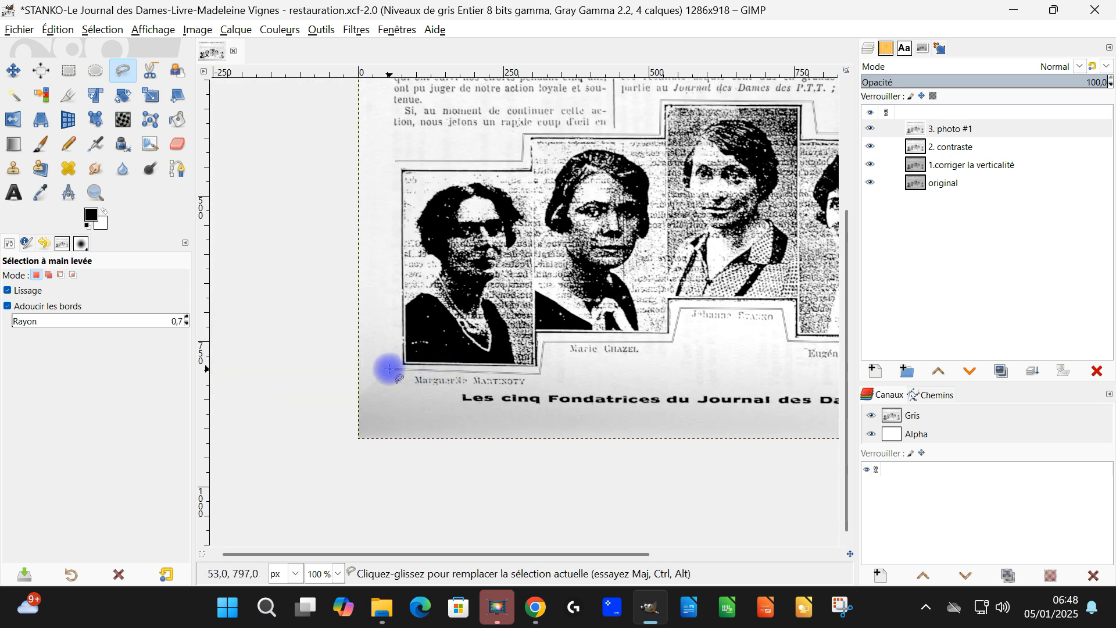
click(397, 163)
scroll(579, 187, right, 4)
scroll(578, 186, up, 1)
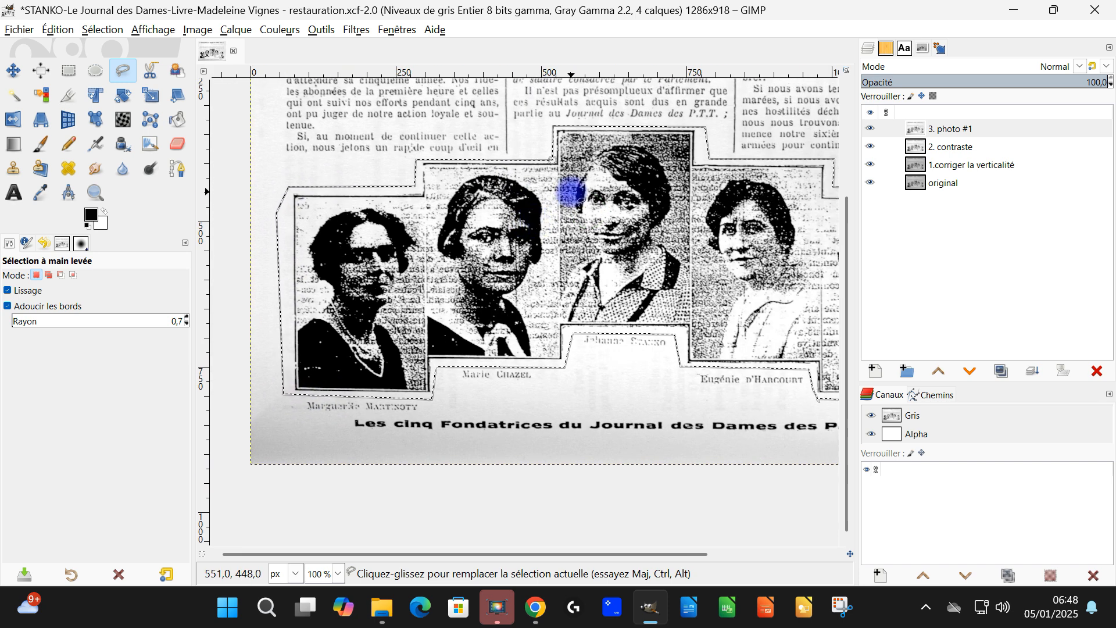
scroll(634, 208, down, 1)
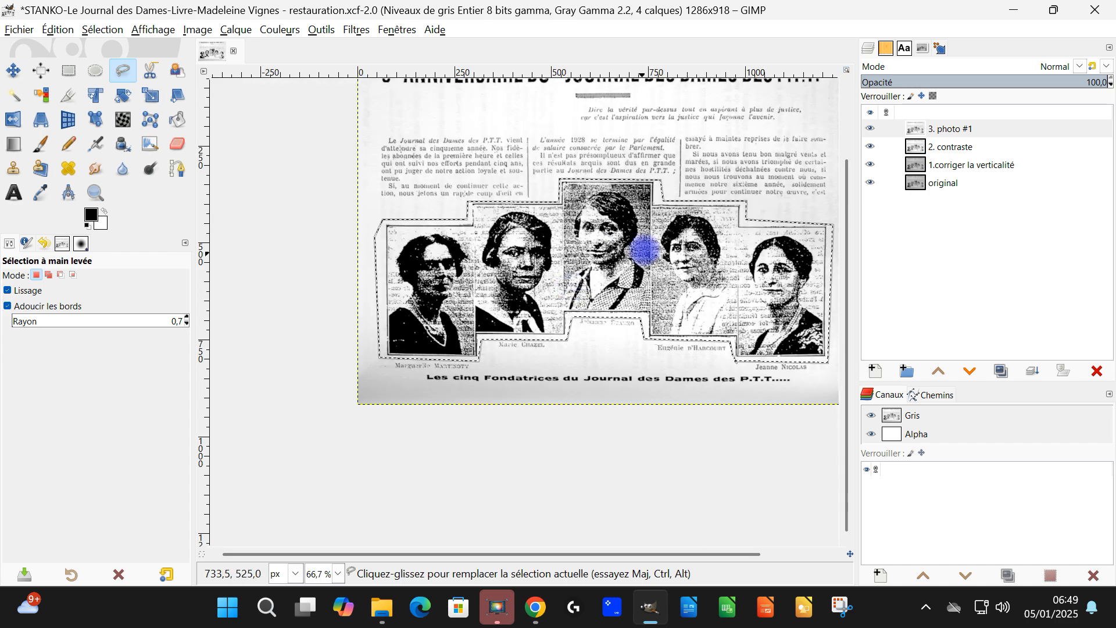
- Add a layer mask based on the selection to the "3. photo #1" layer
right_click(915, 129)
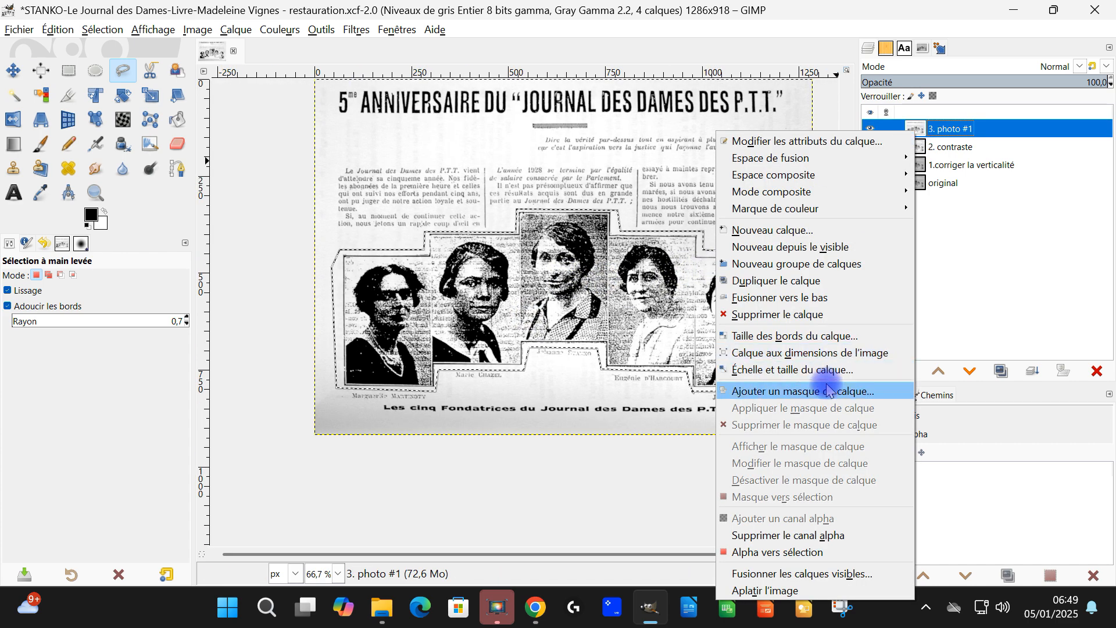
click(848, 459)
click(769, 411)
click(849, 519)
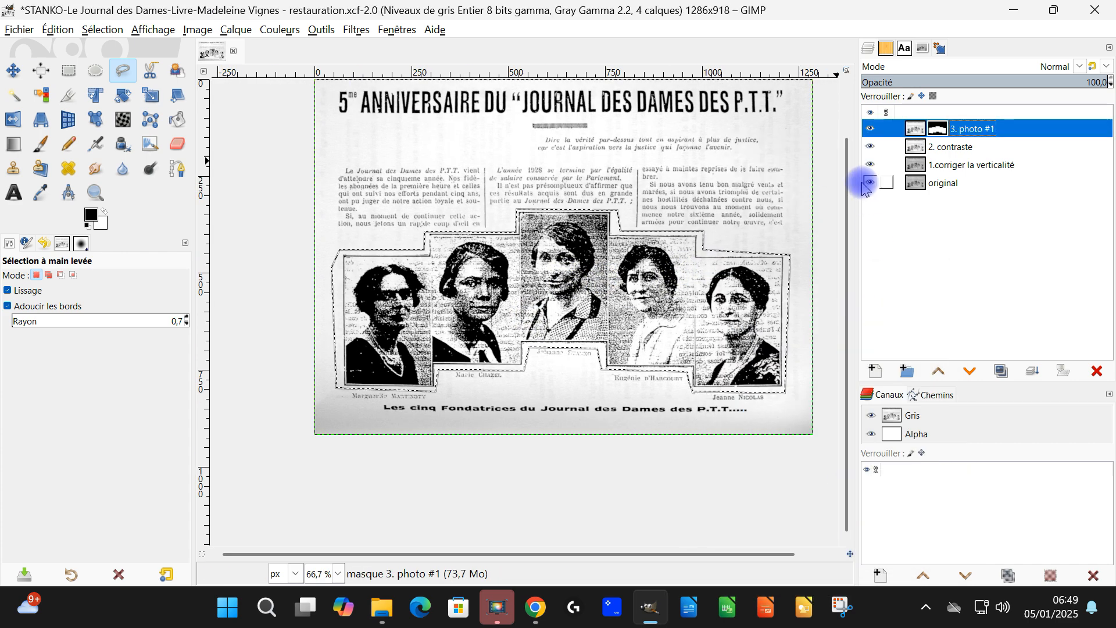
- Clear the selection and apply the layer mask of "3. photo #1"
click(97, 30)
click(104, 65)
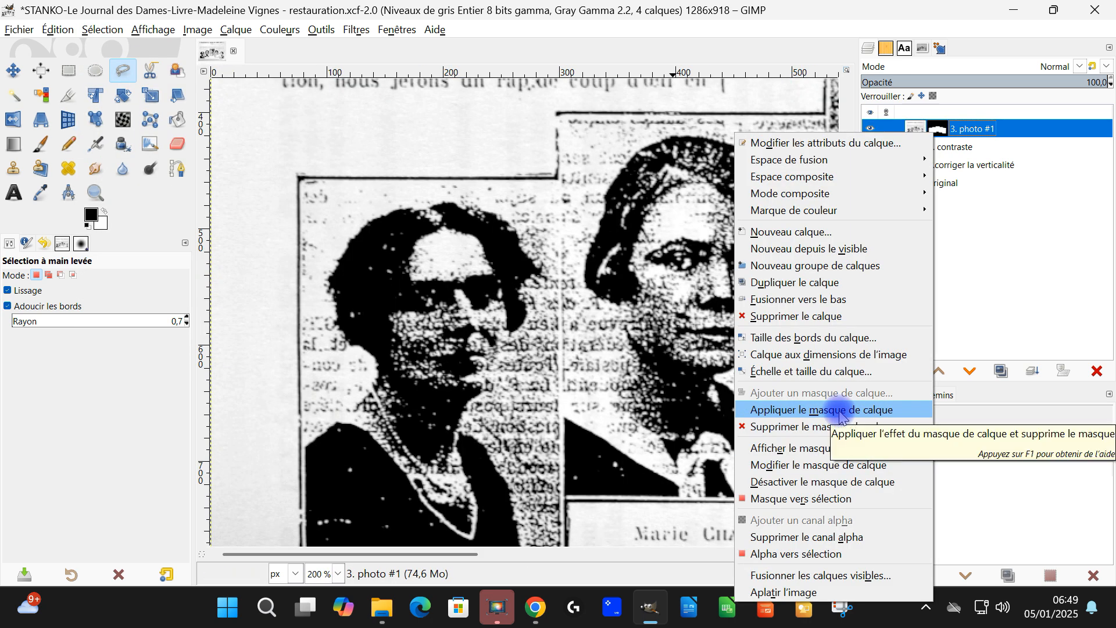
click(840, 410)
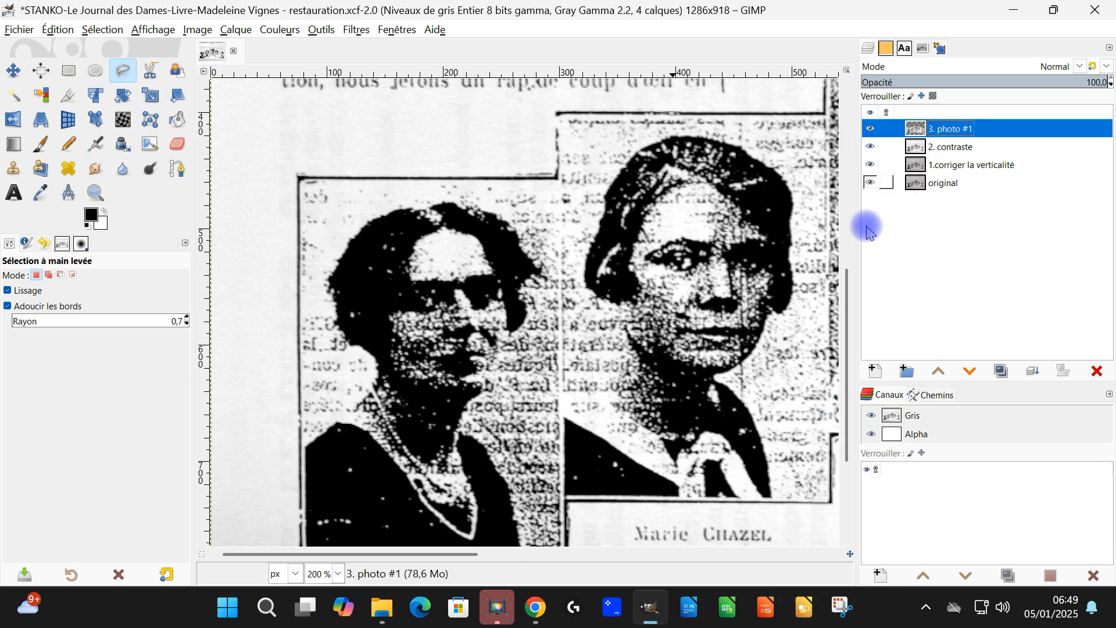
- Hide the three layers below "3. photo #1" to check the isolated portraits, and show them again
click(870, 146)
click(870, 164)
click(870, 183)
click(870, 182)
click(870, 164)
click(870, 146)
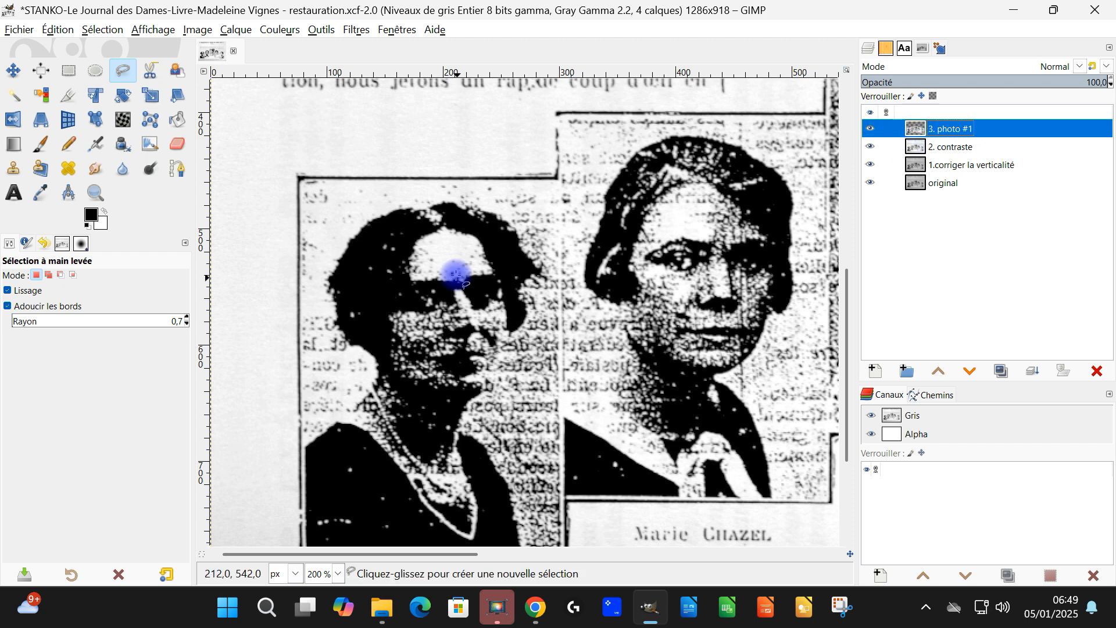
- Lock the alpha channel of the "3. photo #1" layer
drag(483, 239, 484, 177)
drag(553, 196, 546, 179)
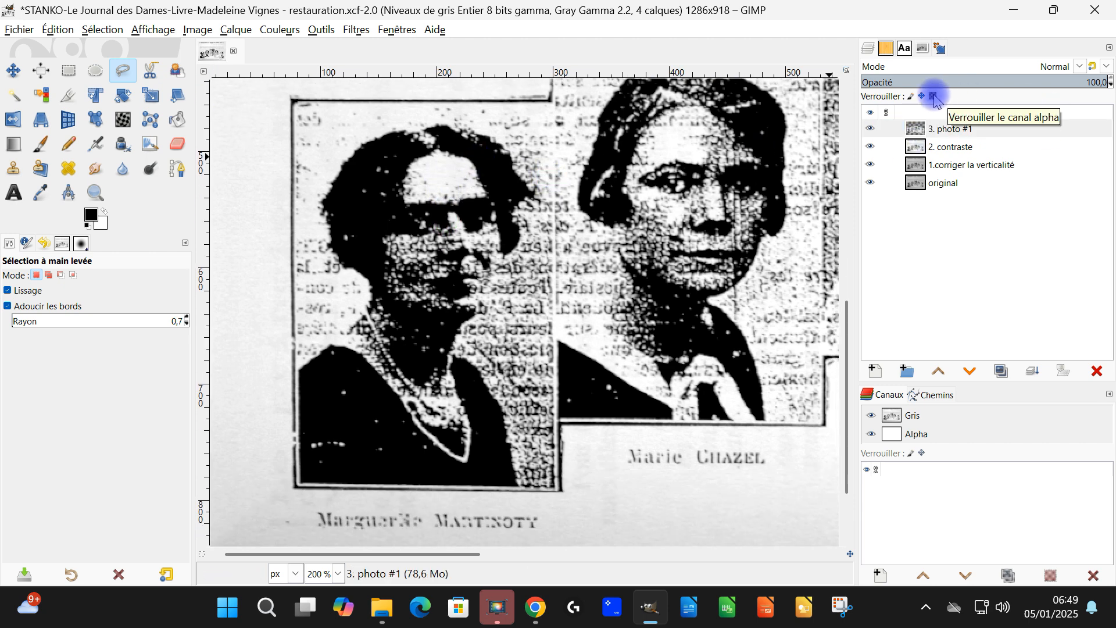
click(934, 96)
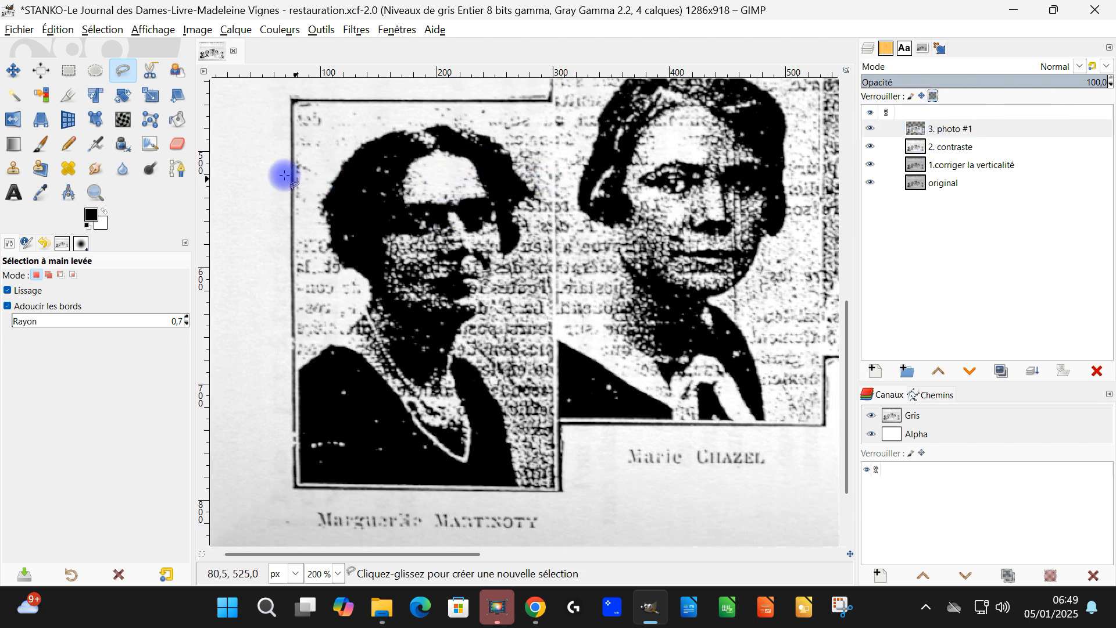
- Set up the Clone tool to sample from all layers, taking the blank paper beside the leftmost portrait as source
click(14, 169)
drag(367, 217, 431, 223)
scroll(184, 457, down, 2)
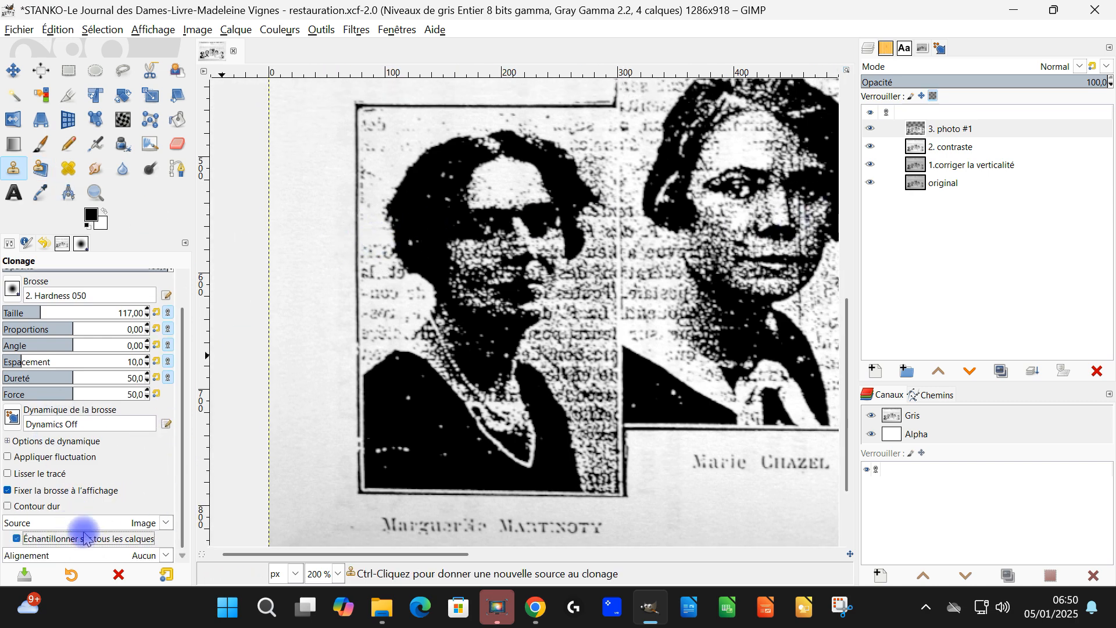
scroll(396, 163, up, 2)
scroll(383, 162, left, 1)
scroll(381, 192, up, 1)
ctrl+click(380, 220)
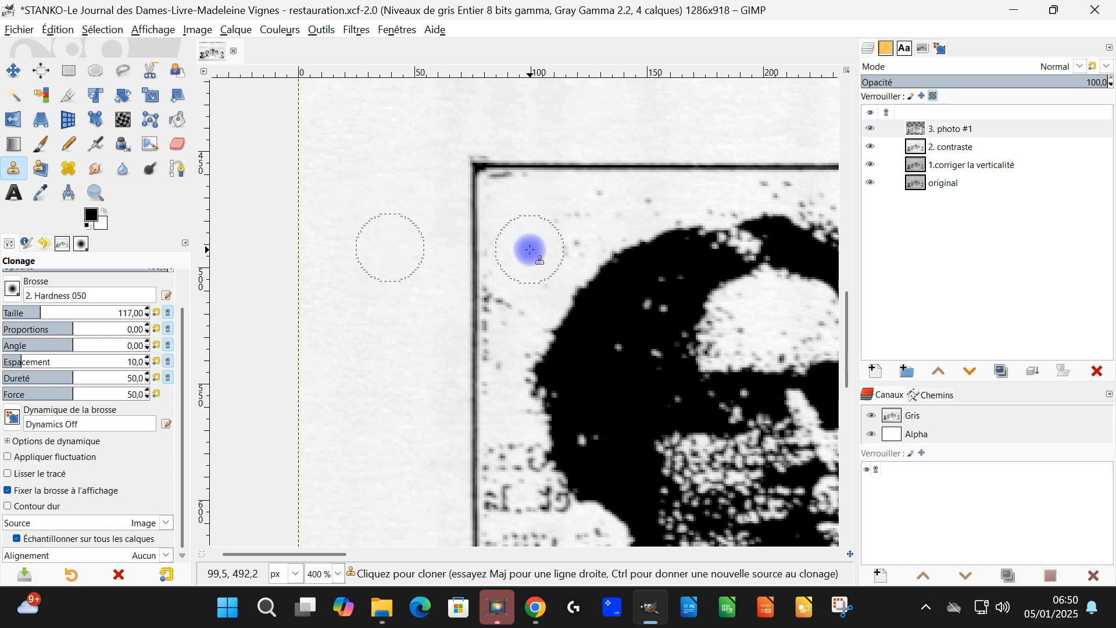
- Try sampling the clone source with only "original" showing below "3. photo #1", and redisplay the hidden layers
click(870, 147)
click(870, 167)
click(870, 184)
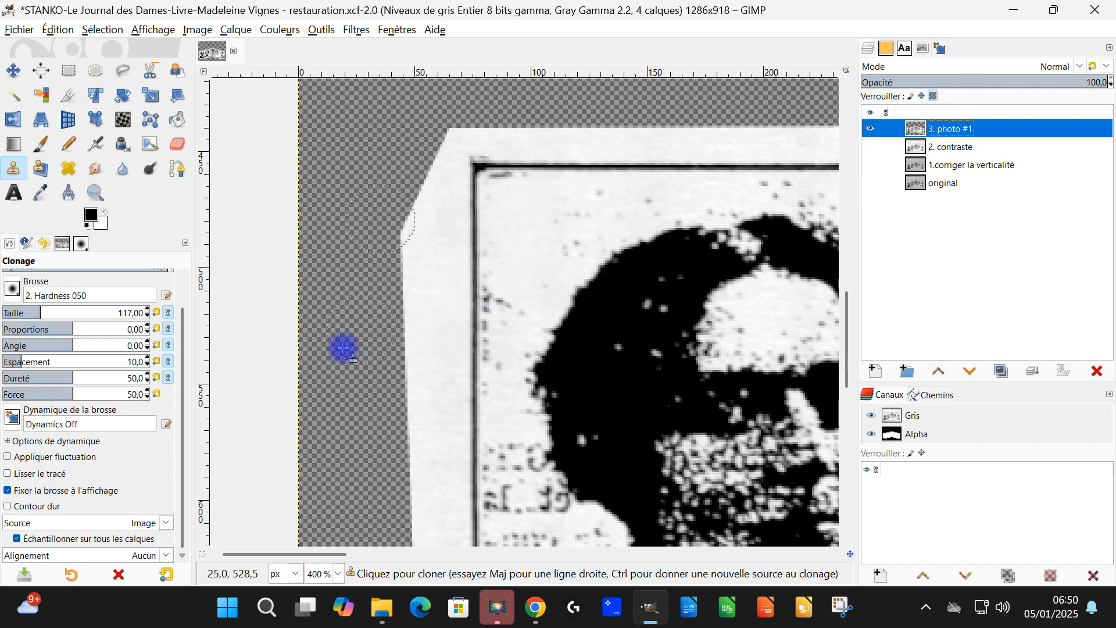
click(870, 182)
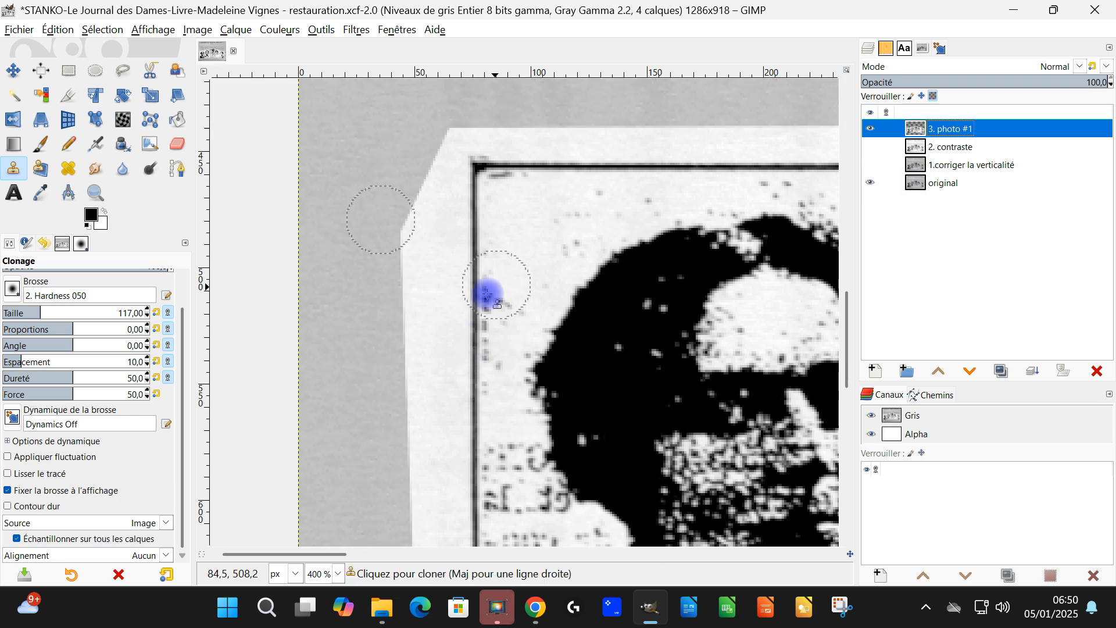
ctrl+click(349, 368)
scroll(449, 232, up, 3)
scroll(449, 233, left, 1)
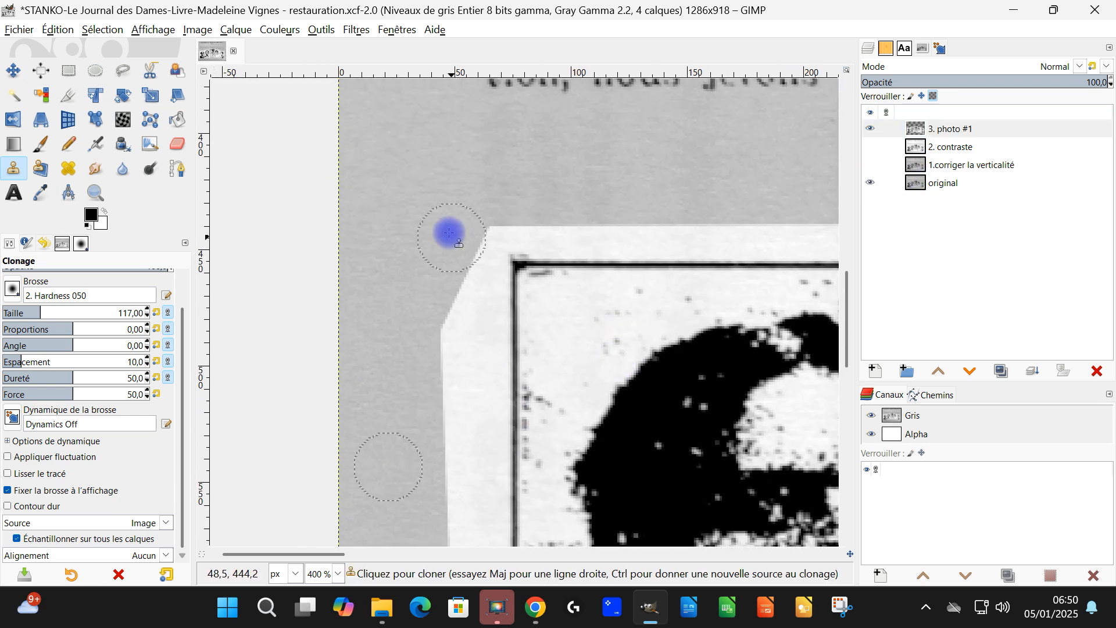
click(872, 167)
click(870, 146)
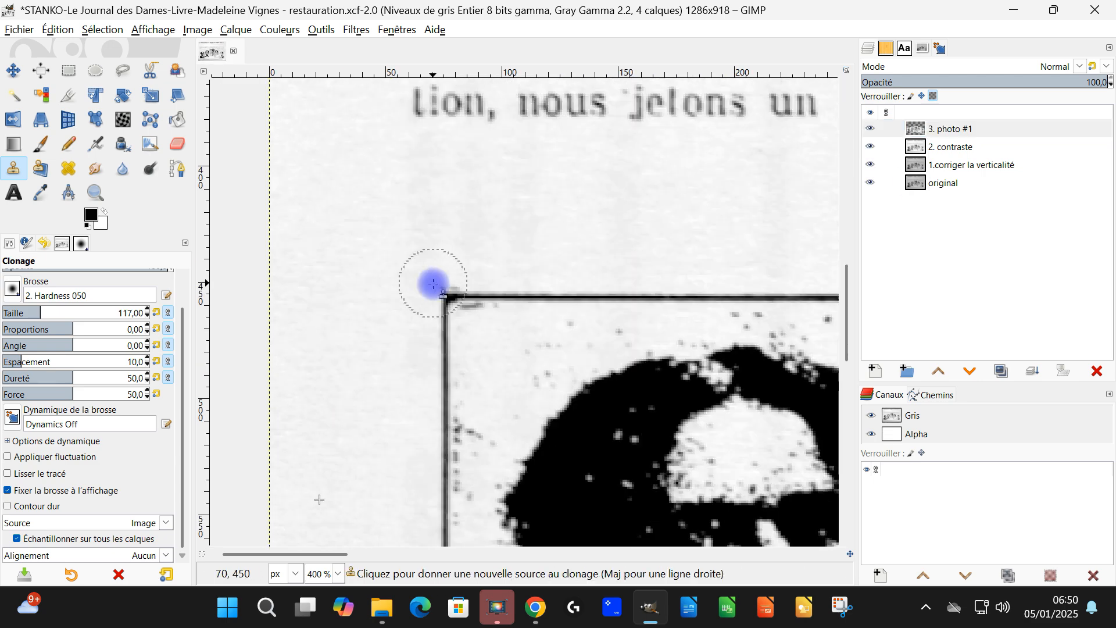
- Clone clean paper over the specks between the leftmost portrait's frame and the side of the woman's hair
scroll(431, 282, down, 3)
scroll(431, 281, right, 1)
ctrl+scroll(445, 217, up, 2)
scroll(399, 269, down, 3)
scroll(399, 270, left, 1)
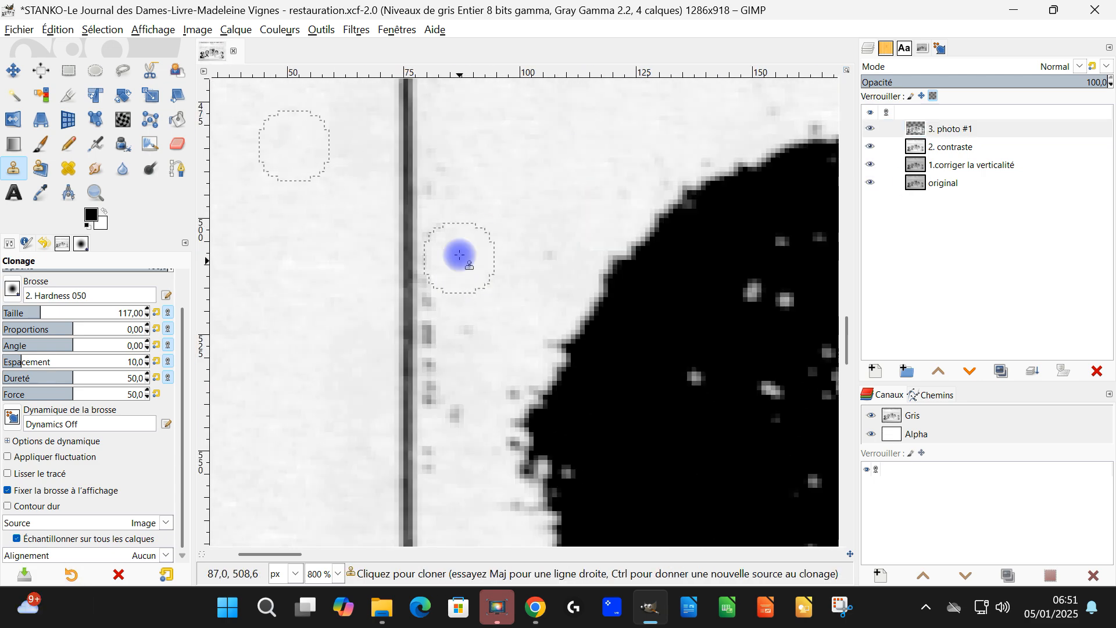
drag(632, 250, 573, 363)
ctrl+scroll(641, 296, down, 3)
ctrl+scroll(680, 389, up, 3)
ctrl+scroll(680, 388, down, 4)
ctrl+scroll(684, 248, up, 2)
ctrl+scroll(684, 247, up, 1)
mouse_move(543, 145)
mouse_down()
mouse_move(563, 264)
mouse_move(516, 239)
mouse_up()
mouse_move(580, 296)
mouse_down()
mouse_move(564, 352)
mouse_move(586, 414)
mouse_up()
drag(656, 278, 616, 331)
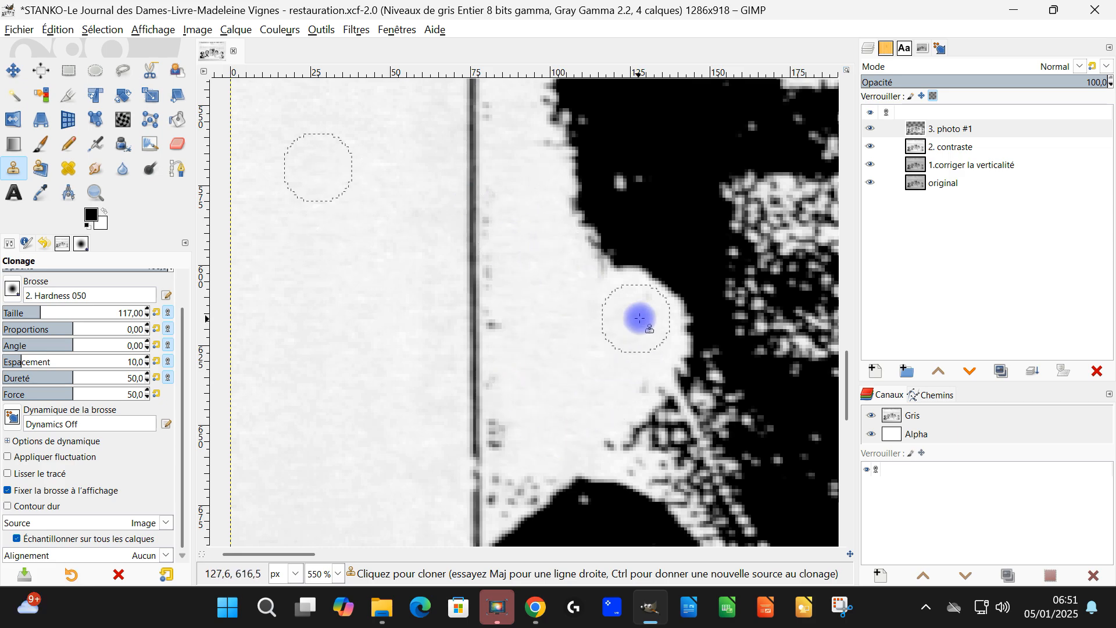
- Resample clean paper and clone it in a straight line down the inside of the portrait's left frame
ctrl+scroll(498, 340, up, 1)
ctrl+click(347, 140)
click(506, 146)
shift+click(505, 499)
ctrl+scroll(525, 302, up, 1)
click(491, 507)
drag(492, 507, 519, 254)
drag(524, 448, 600, 376)
- Clone clean paper over the remaining background specks around the leftmost portrait's shoulder and head
ctrl+scroll(601, 376, down, 5)
mouse_move(808, 179)
mouse_down()
mouse_move(598, 360)
mouse_move(726, 79)
mouse_up()
ctrl+scroll(726, 79, up, 2)
drag(358, 202, 640, 372)
ctrl+scroll(640, 372, up, 2)
ctrl+click(341, 292)
drag(516, 334, 548, 422)
mouse_move(592, 353)
mouse_down()
mouse_move(453, 268)
mouse_move(742, 601)
mouse_up()
ctrl+scroll(418, 246, up, 1)
ctrl+click(418, 247)
ctrl+scroll(279, 390, down, 2)
ctrl+scroll(660, 297, up, 1)
- Clone clean paper over the background under the upper-right frame corner and down the frame's inner right side
drag(660, 297, 353, 331)
click(643, 400)
drag(647, 400, 698, 381)
drag(754, 436, 603, 254)
click(602, 254)
ctrl+scroll(602, 254, down, 2)
mouse_move(446, 525)
mouse_down()
mouse_move(570, 483)
mouse_move(429, 545)
mouse_up()
ctrl+scroll(601, 251, up, 2)
click(601, 251)
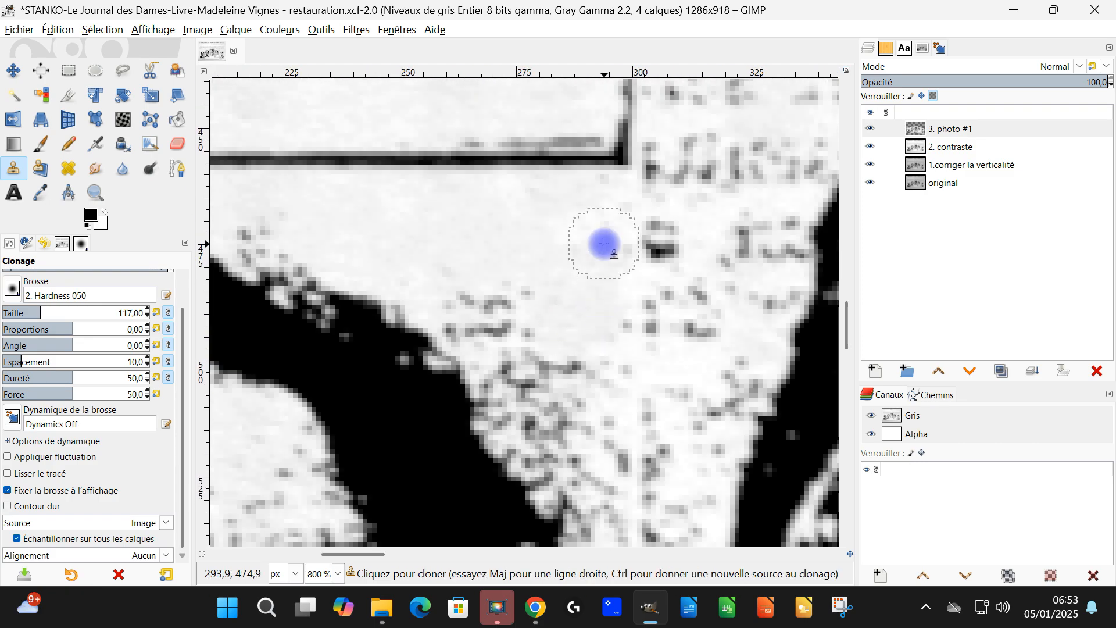
drag(637, 455, 625, 180)
ctrl+scroll(625, 180, down, 3)
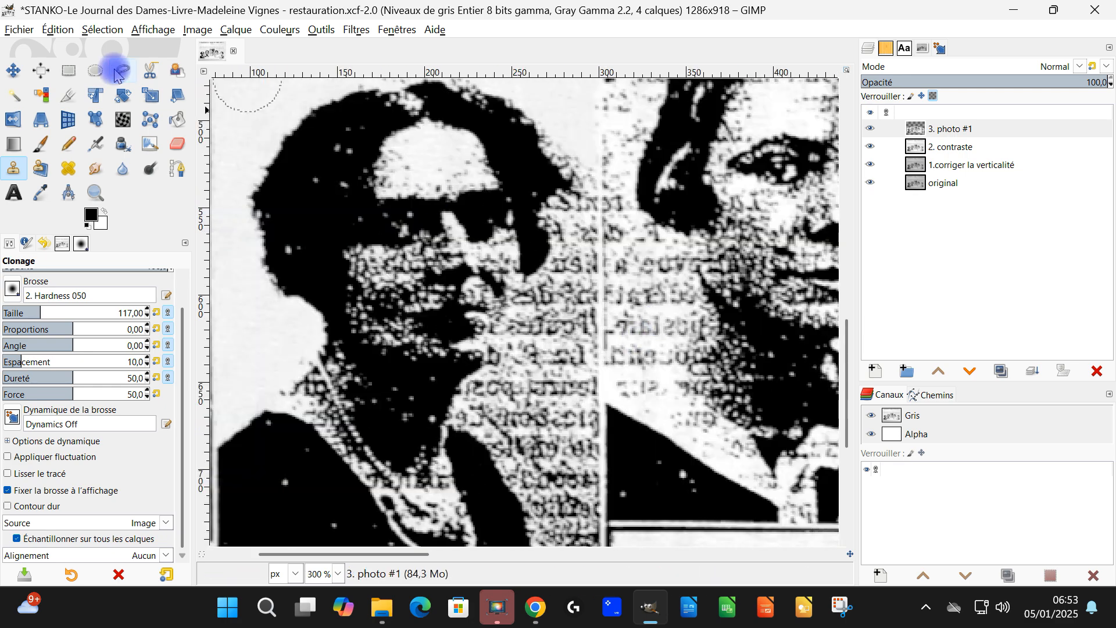
- Outline the speckled background between the woman's face, shoulder and right frame with a Free Select selection
click(121, 73)
ctrl+scroll(499, 95, up, 1)
drag(499, 95, 505, 185)
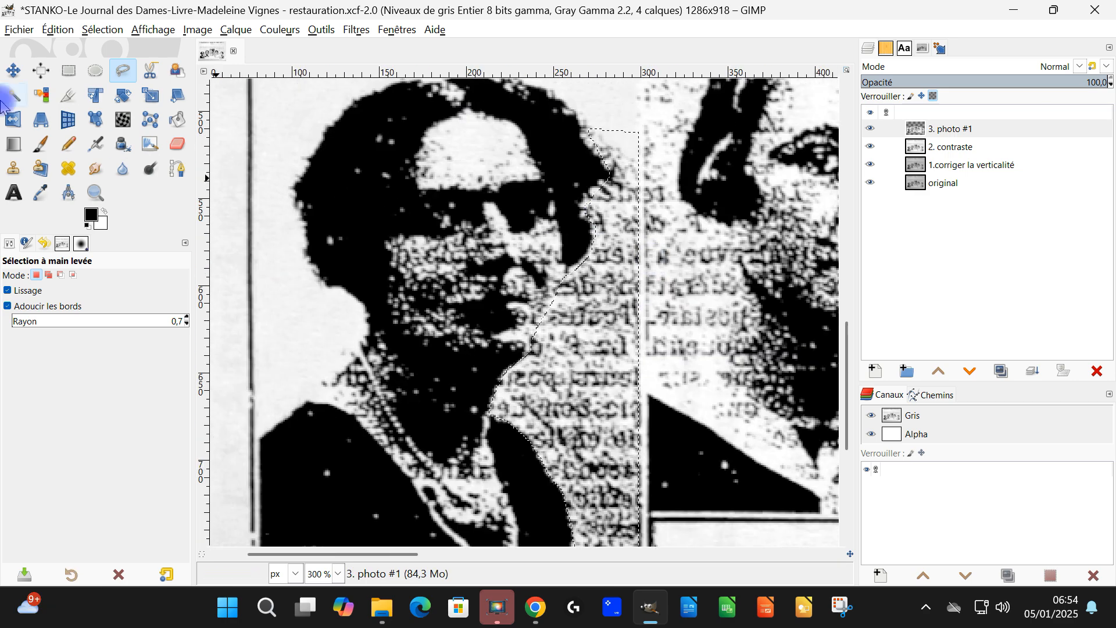
- Clone clean paper over the selected background right of the leftmost portrait's face, and clear the selection
click(12, 168)
scroll(361, 220, left, 3)
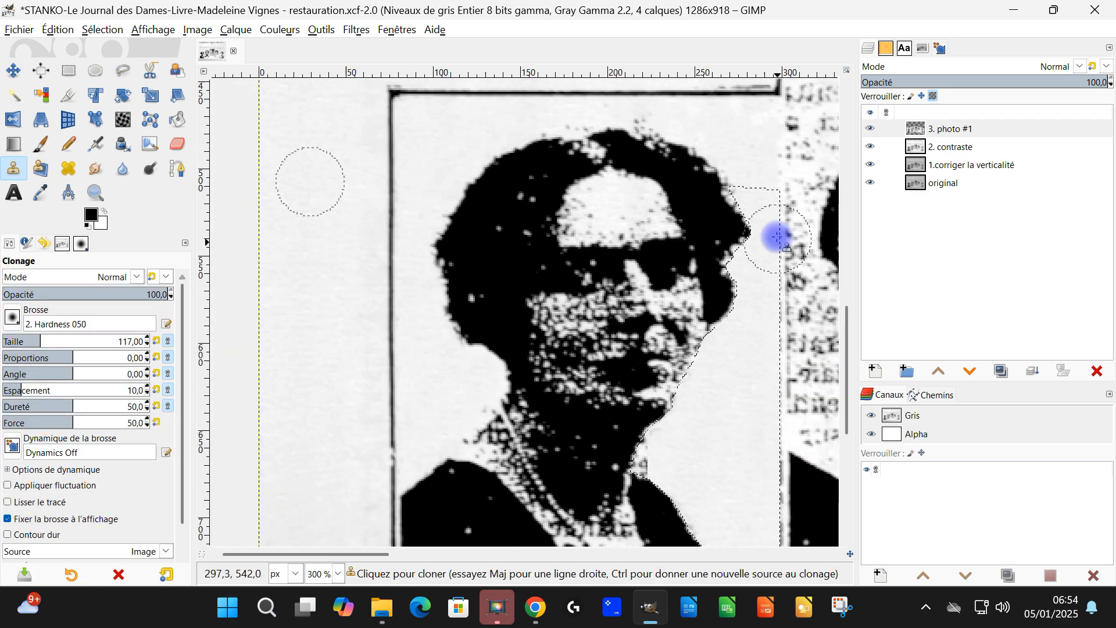
scroll(570, 302, up, 4)
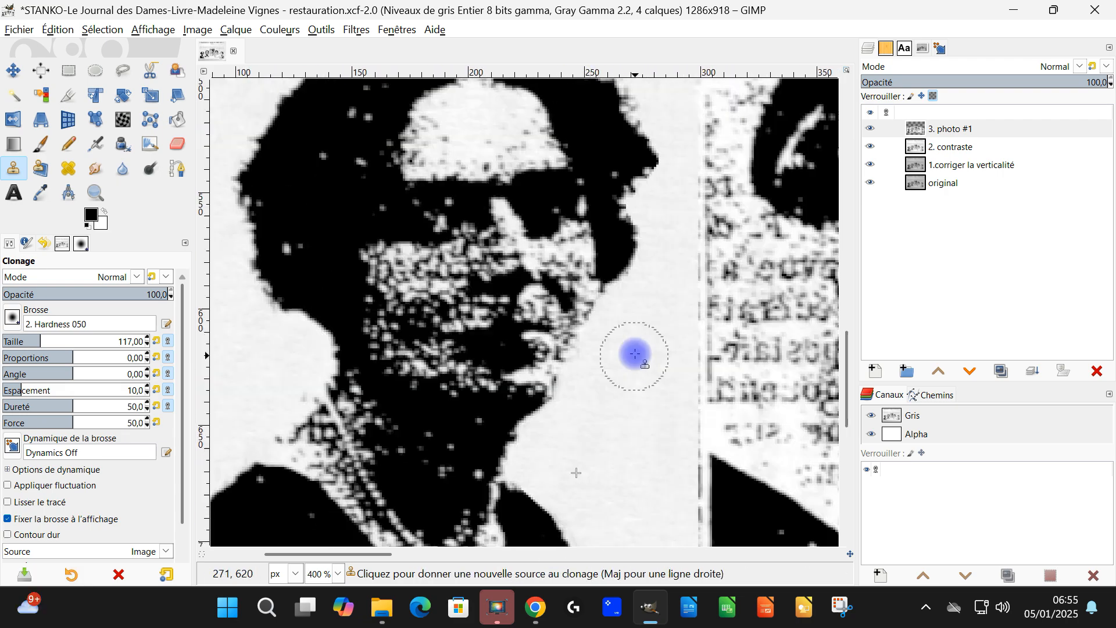
- Clone clean paper over the specks bordering the top of the woman's hair, and save the image
scroll(398, 272, up, 5)
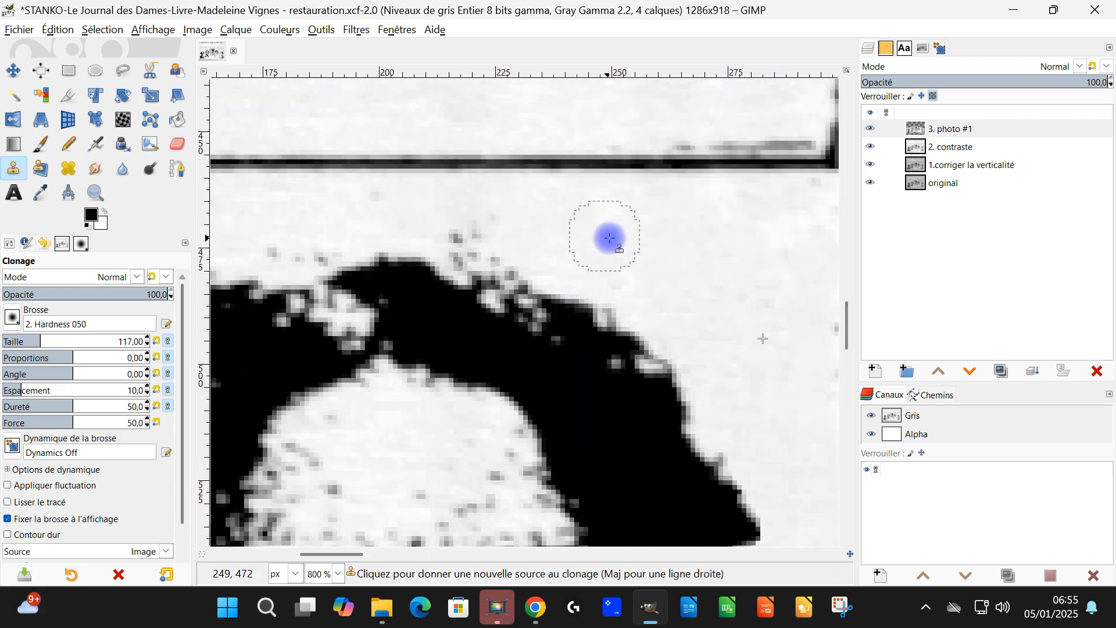
scroll(610, 238, left, 3)
ctrl+click(330, 282)
click(491, 302)
scroll(428, 247, up, 7)
ctrl+click(282, 353)
scroll(409, 216, down, 5)
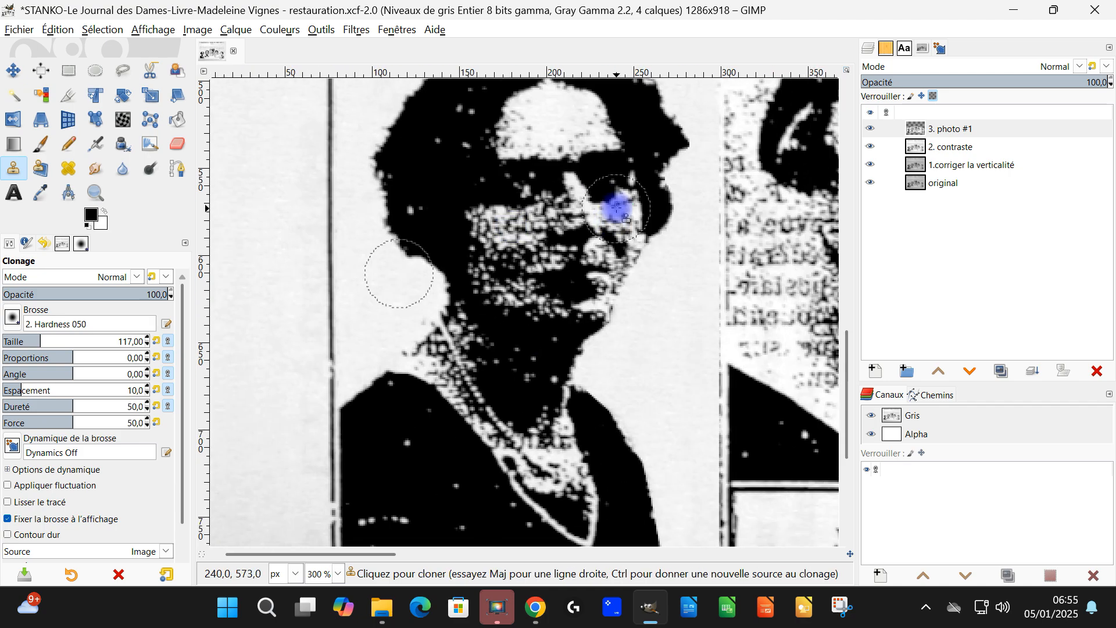
key(ctrl+s)
- Clone clean skin over the forehead specks using an opacity of 39.3, comparing against the hidden "3. photo #1" layer
scroll(586, 235, down, 1)
scroll(587, 186, up, 6)
ctrl+click(568, 204)
click(499, 284)
scroll(499, 284, down, 3)
scroll(490, 224, down, 1)
click(870, 140)
click(870, 141)
scroll(418, 243, up, 2)
drag(502, 171, 539, 293)
drag(539, 293, 544, 319)
click(607, 295)
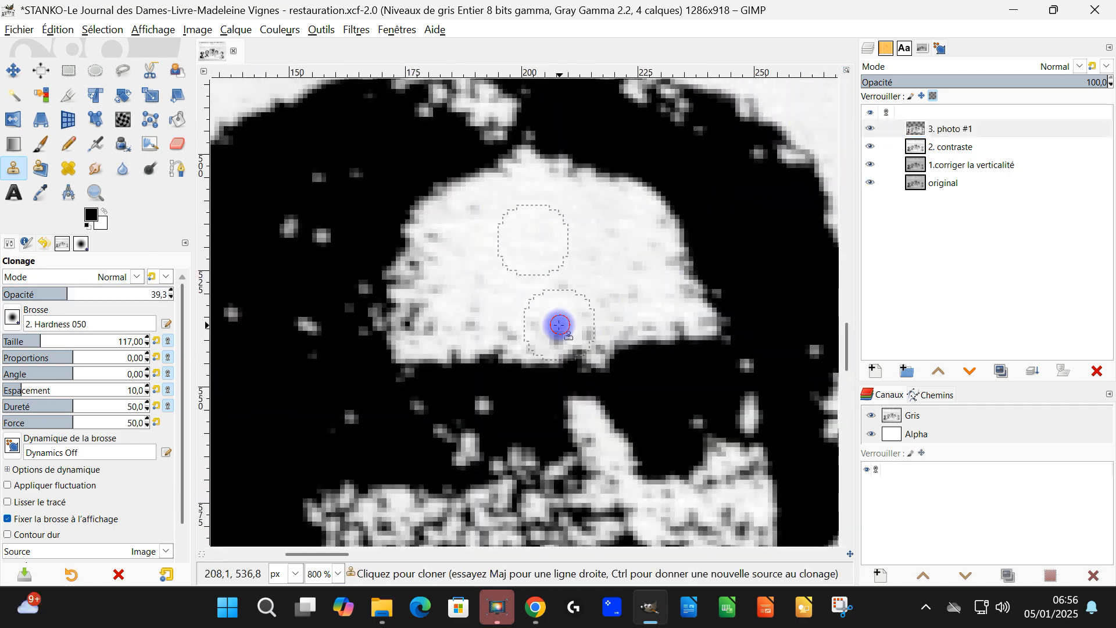
- Clone forehead skin over the speckled cheek below the glasses, raising the clone opacity from 39.3 to 100
drag(550, 303, 570, 179)
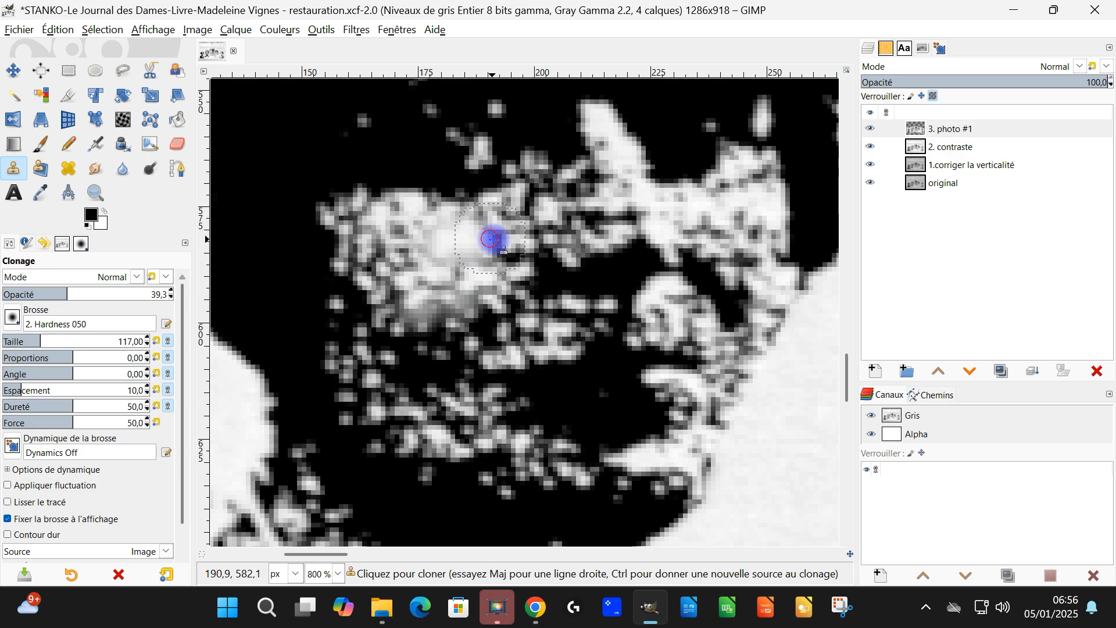
scroll(491, 238, up, 2)
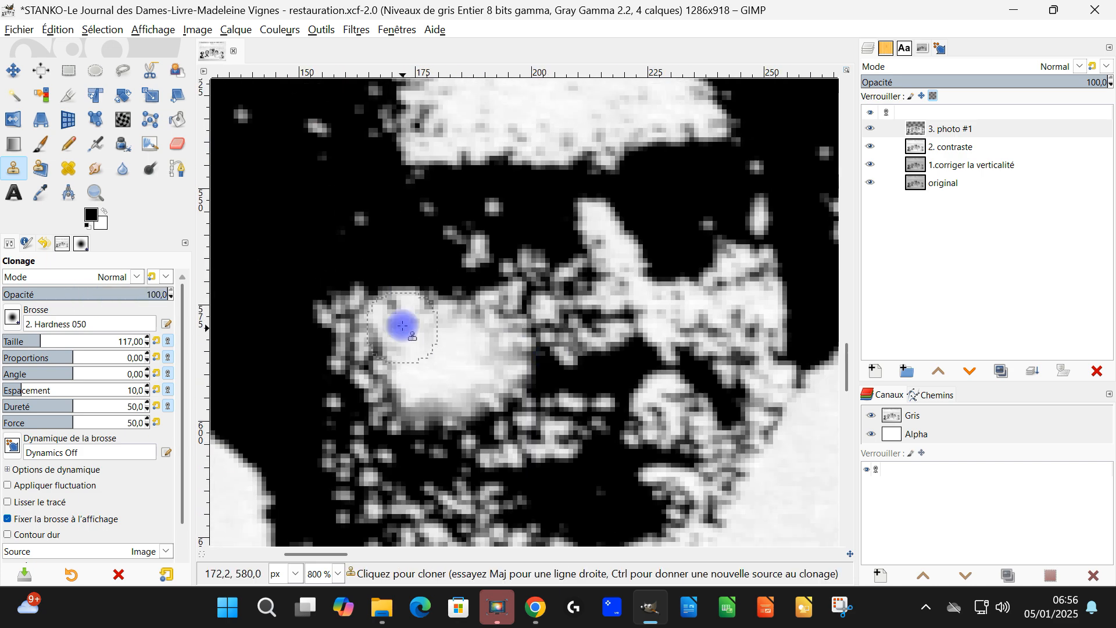
scroll(497, 349, down, 2)
drag(410, 325, 483, 314)
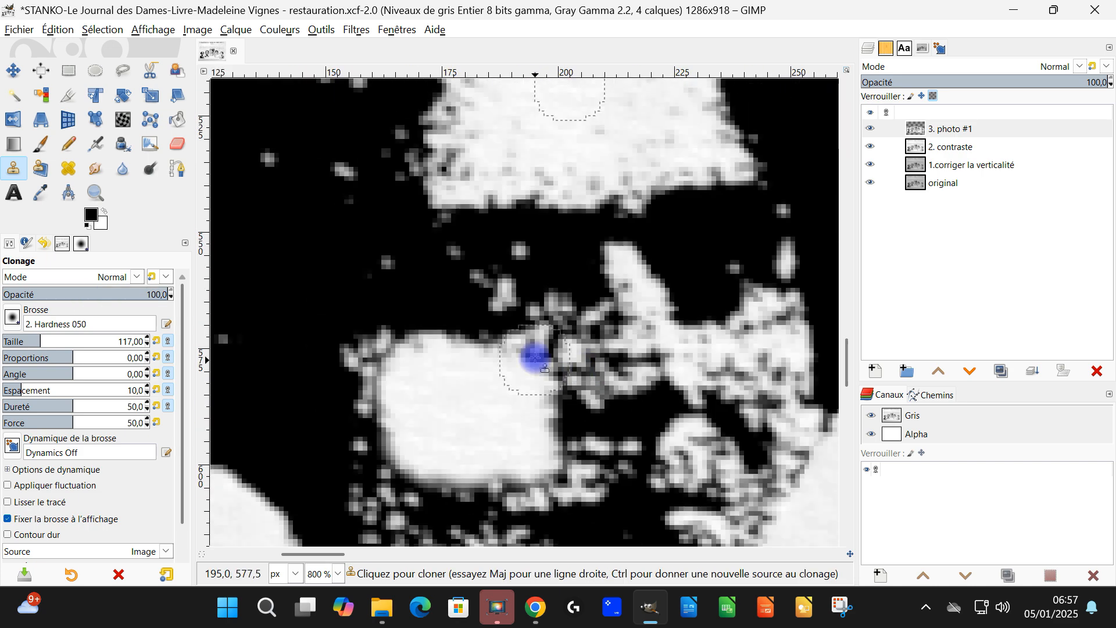
click(594, 330)
drag(456, 330, 463, 359)
- Use the "2. Hardness 075" brush at size 90 to clone skin along the cheek and jaw, and compare the result
click(34, 341)
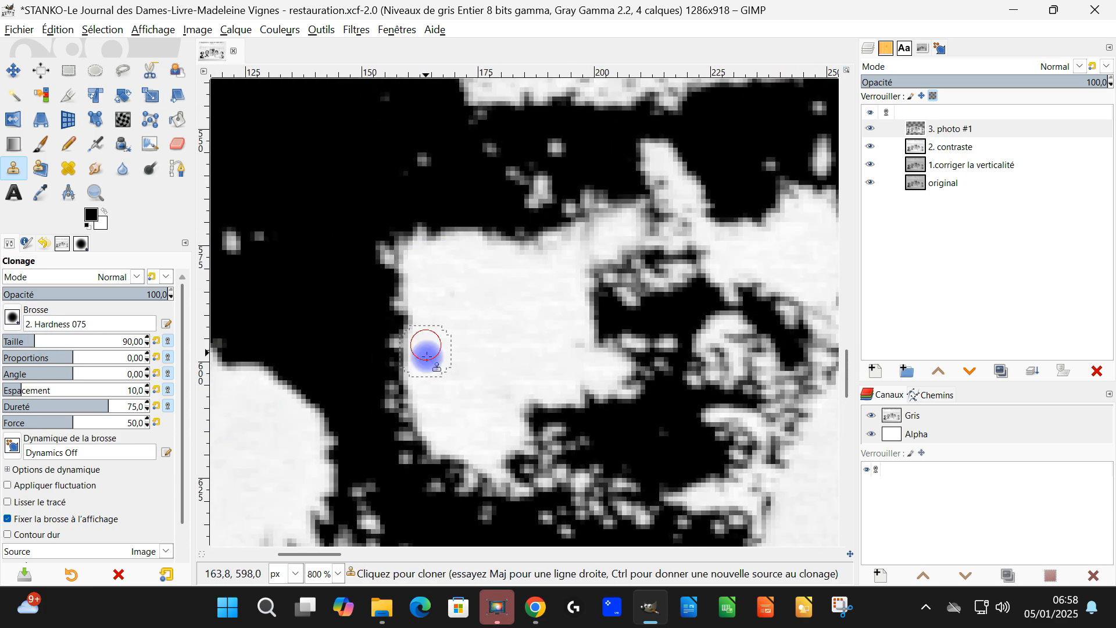
scroll(468, 334, down, 3)
scroll(554, 411, up, 4)
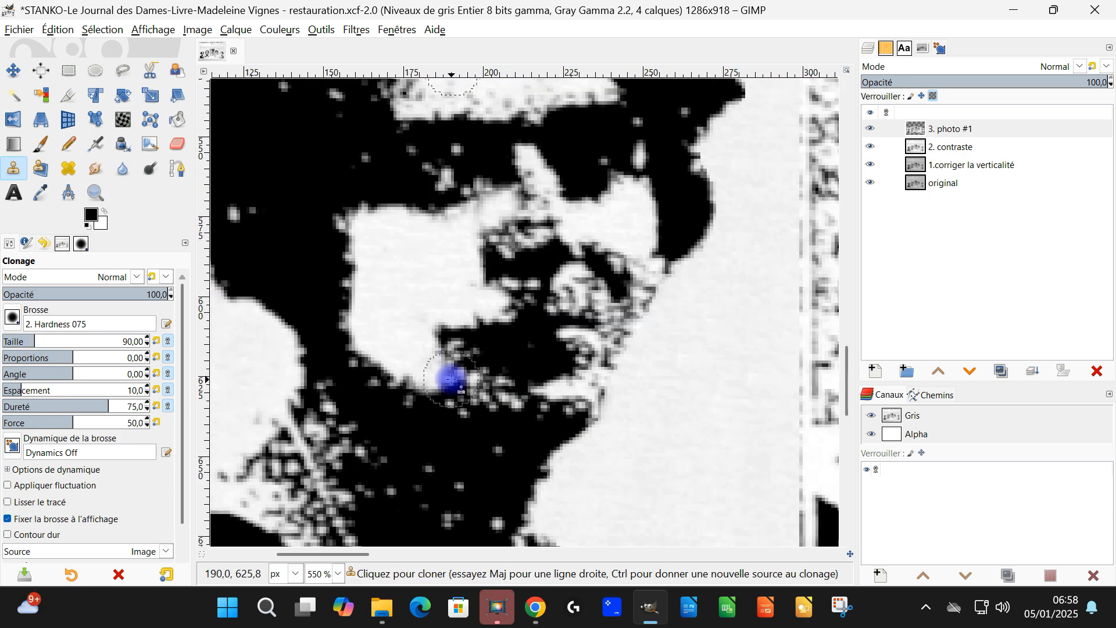
scroll(390, 376, down, 3)
scroll(477, 314, up, 1)
click(870, 128)
click(870, 129)
- Clone clean skin around the mouth, chin and nose of the leftmost portrait, and compare with the layer hidden
scroll(514, 329, up, 1)
scroll(535, 357, up, 1)
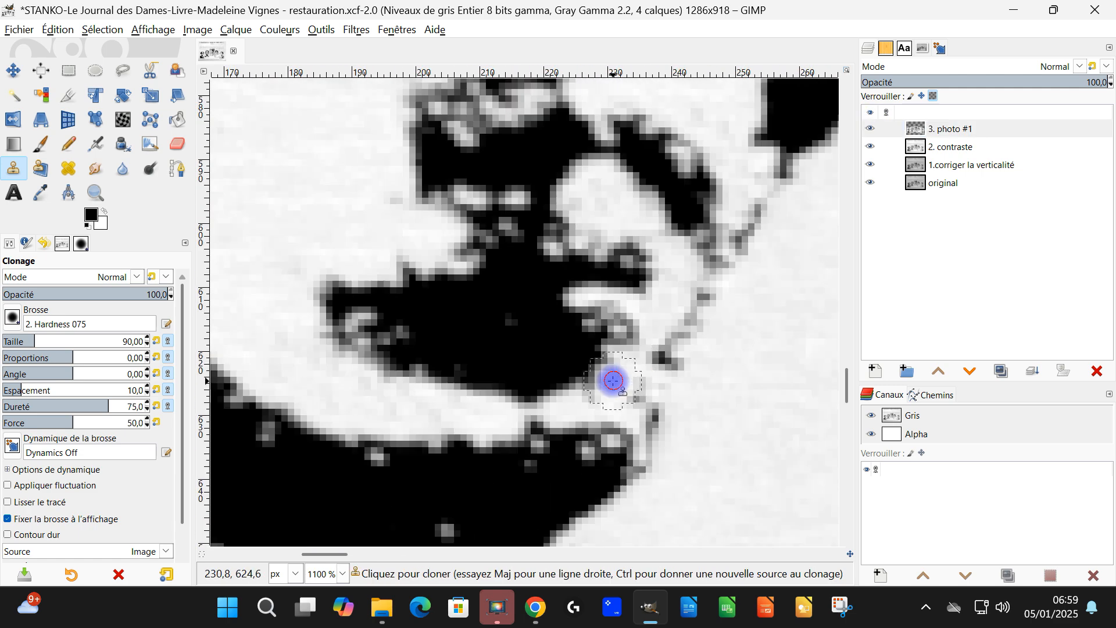
scroll(691, 445, down, 3)
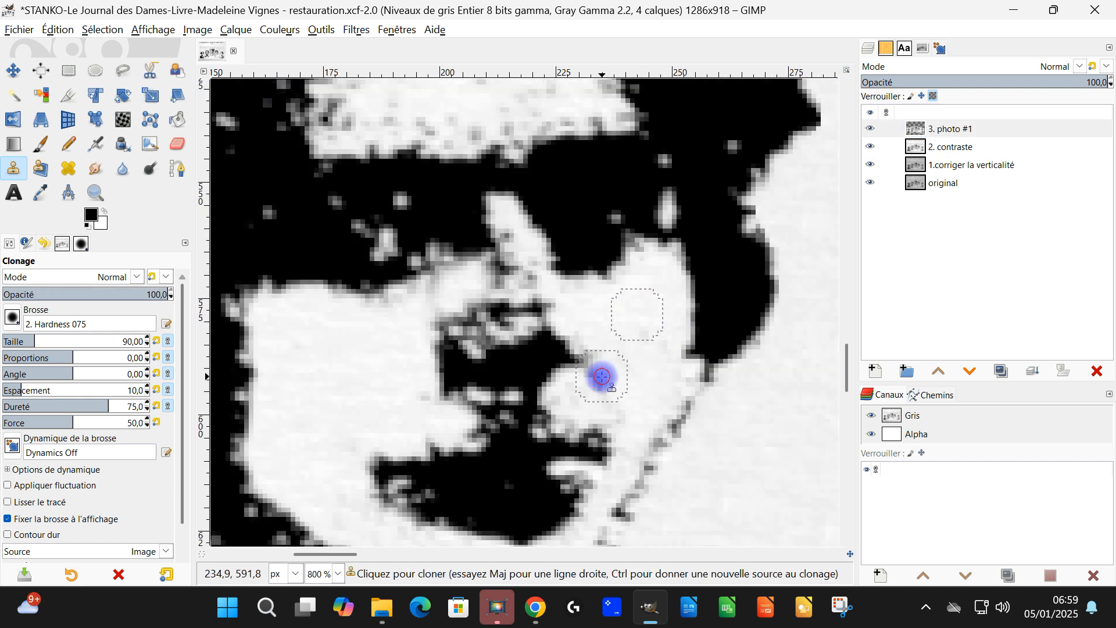
scroll(580, 374, down, 3)
click(871, 129)
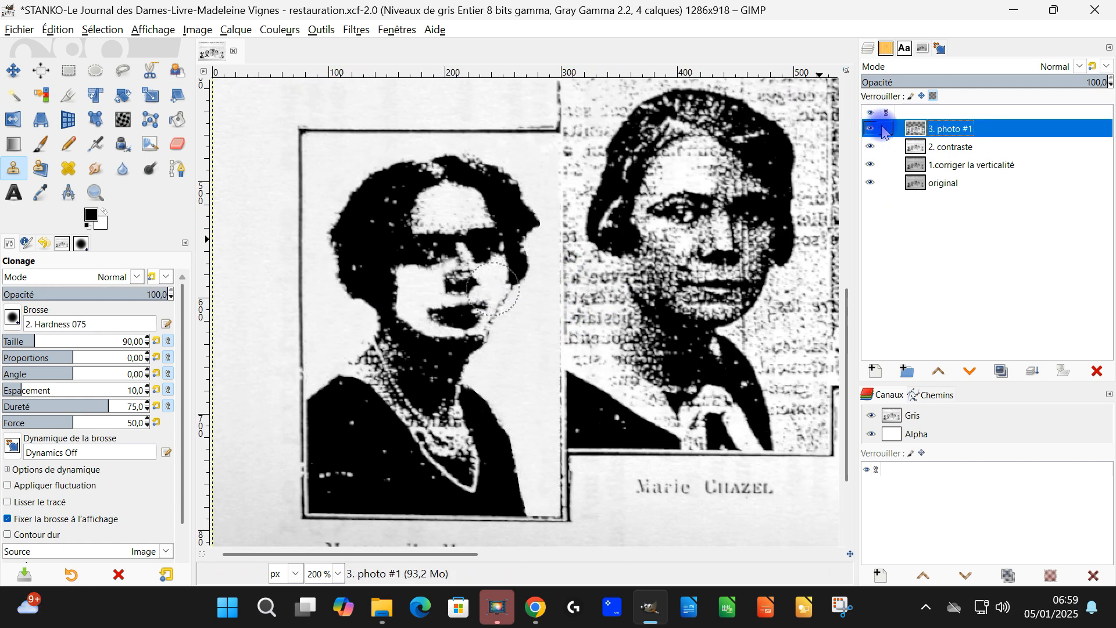
- Undo the clone strokes made on the leftmost portrait's face
key(ctrl+z)
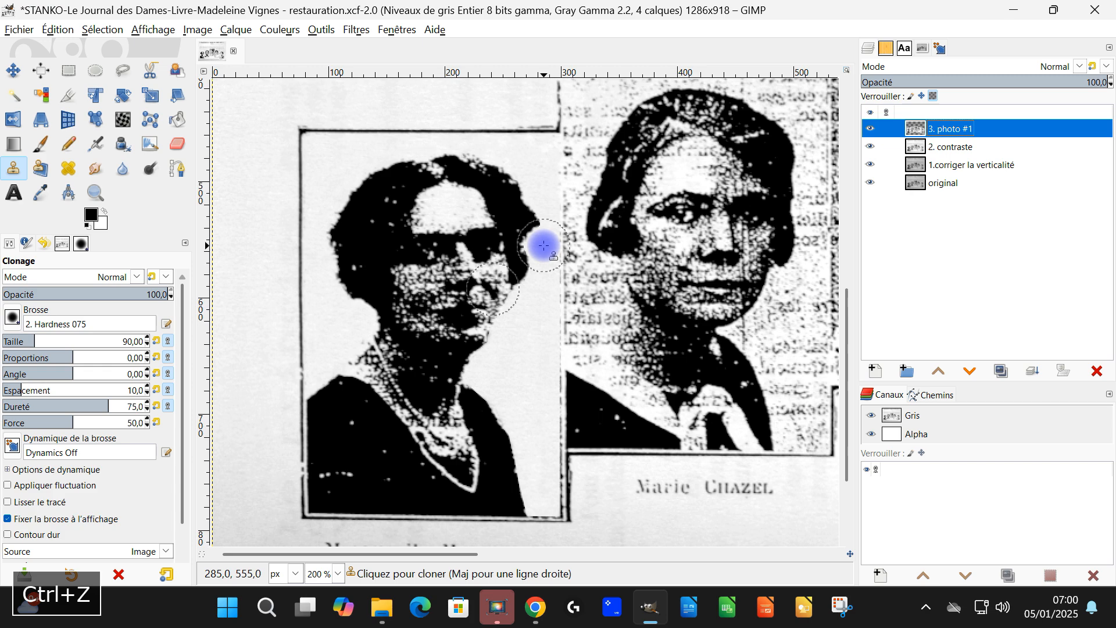
key(ctrl+z)
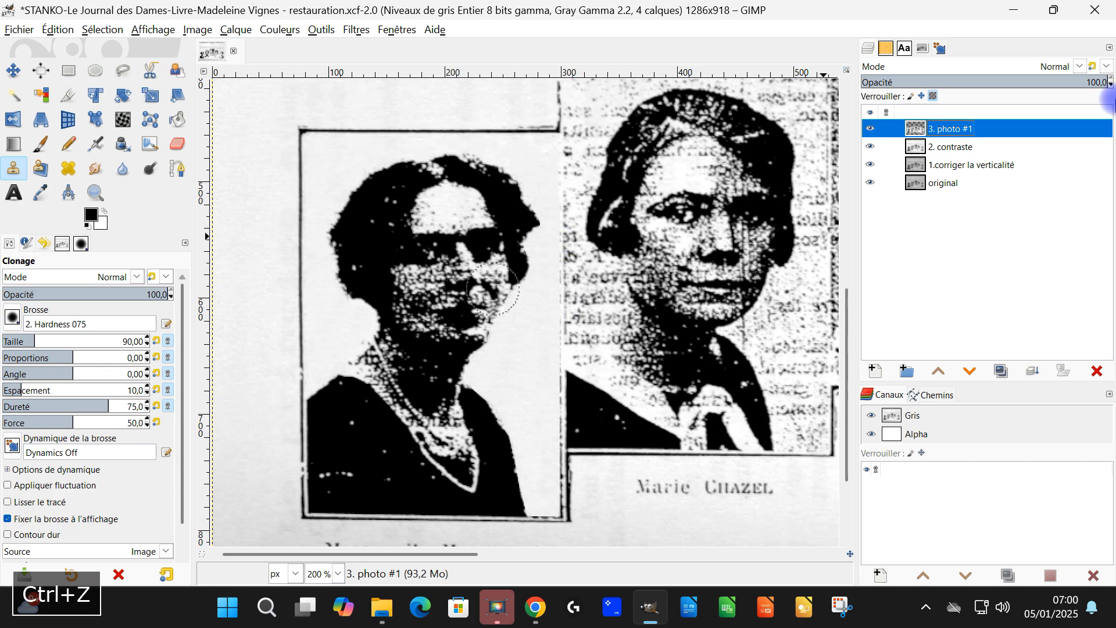
- Sample clean skin on the forehead and clone it over specks on the forehead and upper cheek
scroll(756, 305, up, 1)
scroll(657, 276, down, 2)
scroll(511, 236, up, 3)
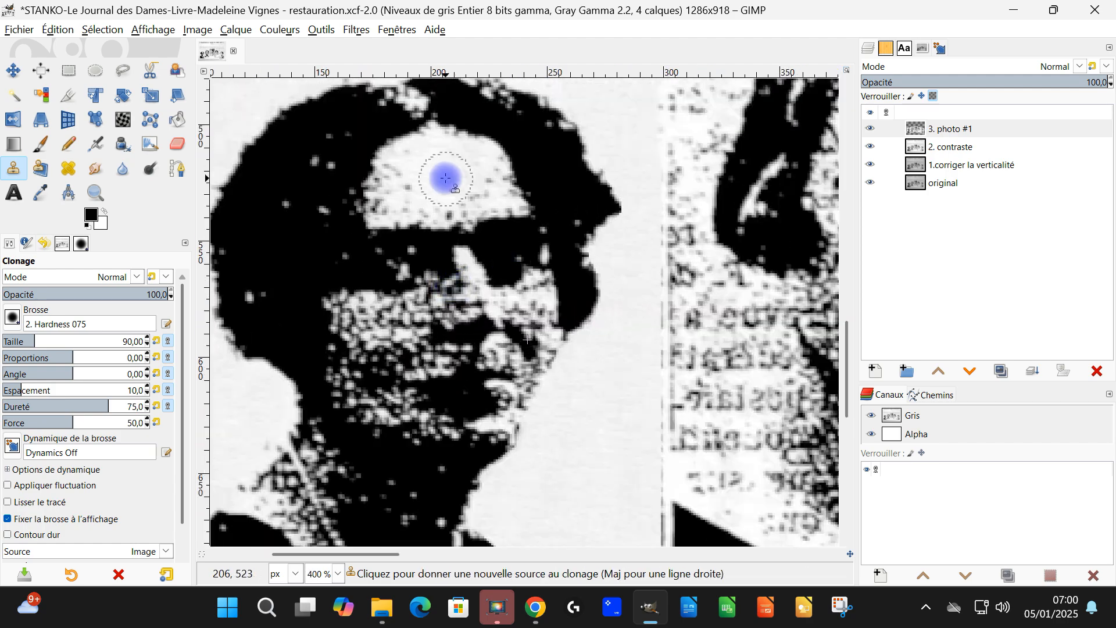
ctrl+click(413, 190)
scroll(499, 246, down, 2)
scroll(626, 300, up, 3)
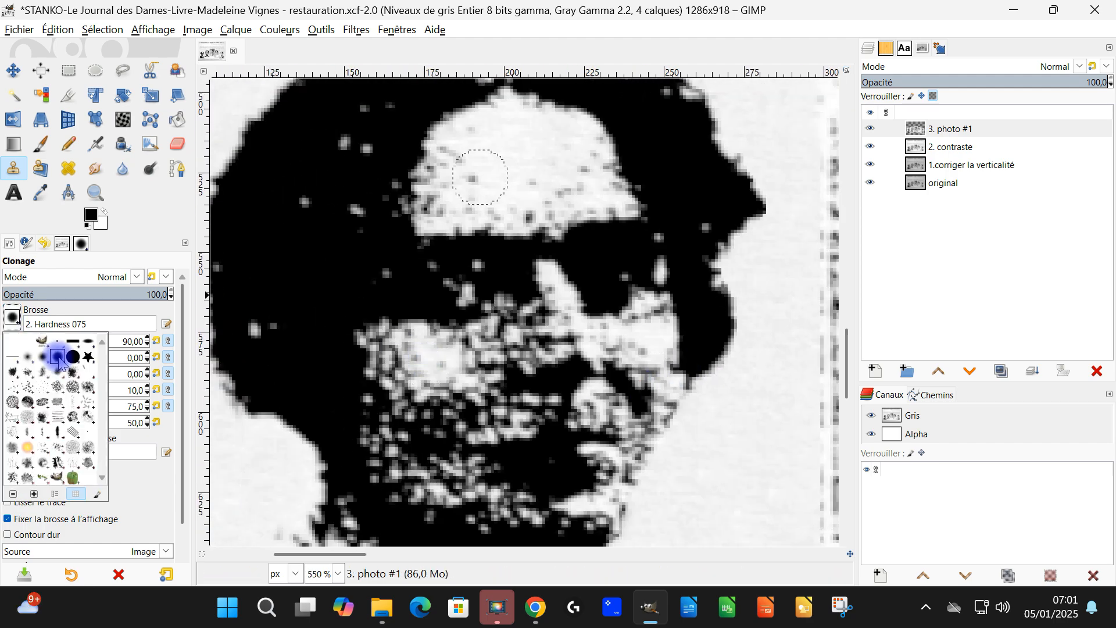
- Clone clean skin over the specks on both cheeks, working around the nose of the leftmost portrait
scroll(464, 354, down, 3)
scroll(531, 360, up, 5)
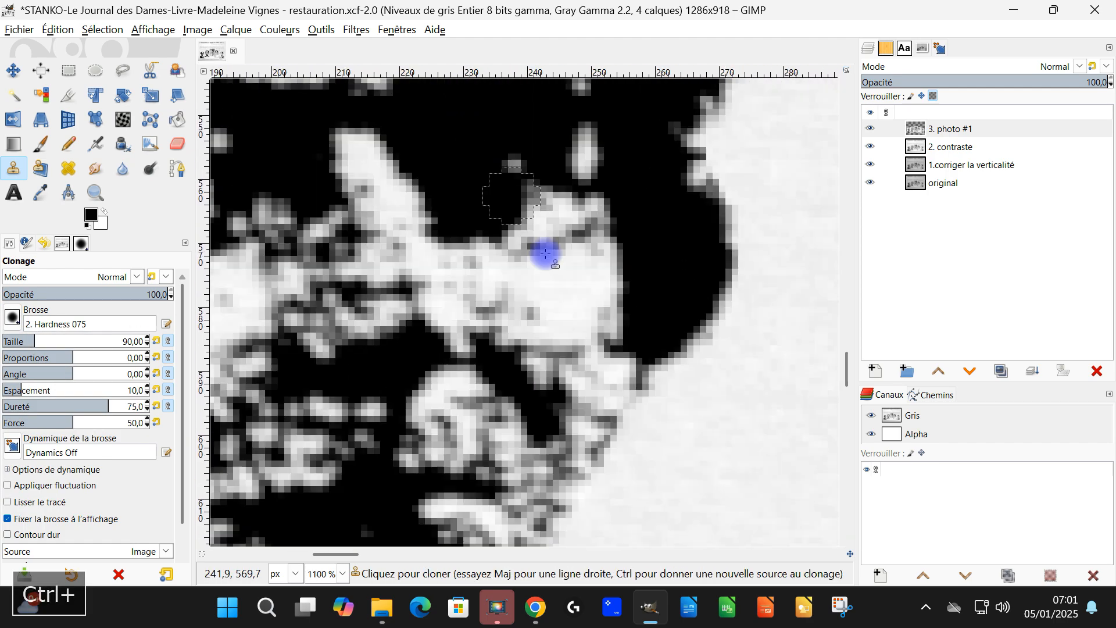
scroll(543, 254, down, 3)
scroll(528, 285, up, 4)
scroll(625, 353, down, 4)
scroll(511, 369, up, 4)
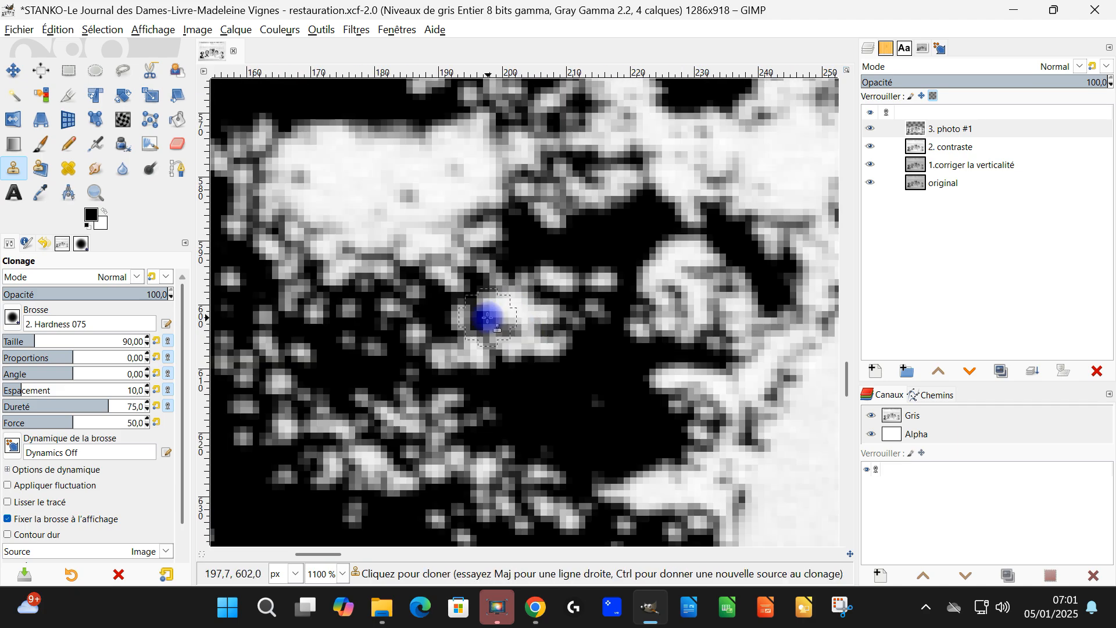
- Examine the retouched face and neck of the leftmost portrait at several magnifications
scroll(523, 322, down, 3)
scroll(578, 369, down, 3)
scroll(620, 319, up, 2)
scroll(598, 291, down, 3)
scroll(477, 250, down, 3)
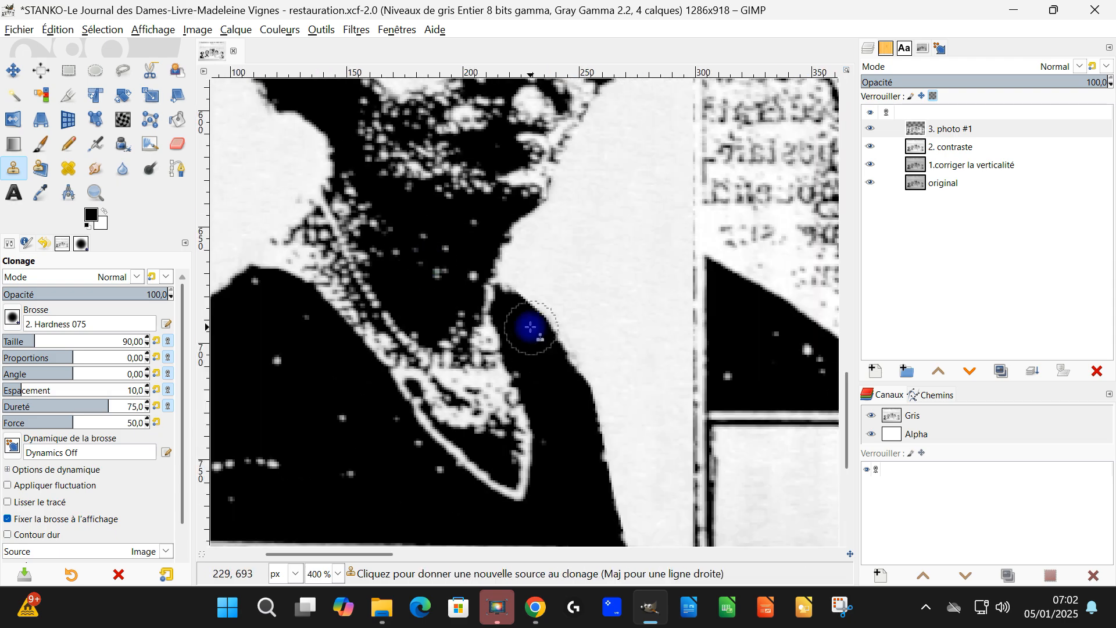
scroll(503, 314, up, 4)
scroll(444, 175, down, 1)
scroll(434, 284, up, 3)
scroll(610, 375, down, 3)
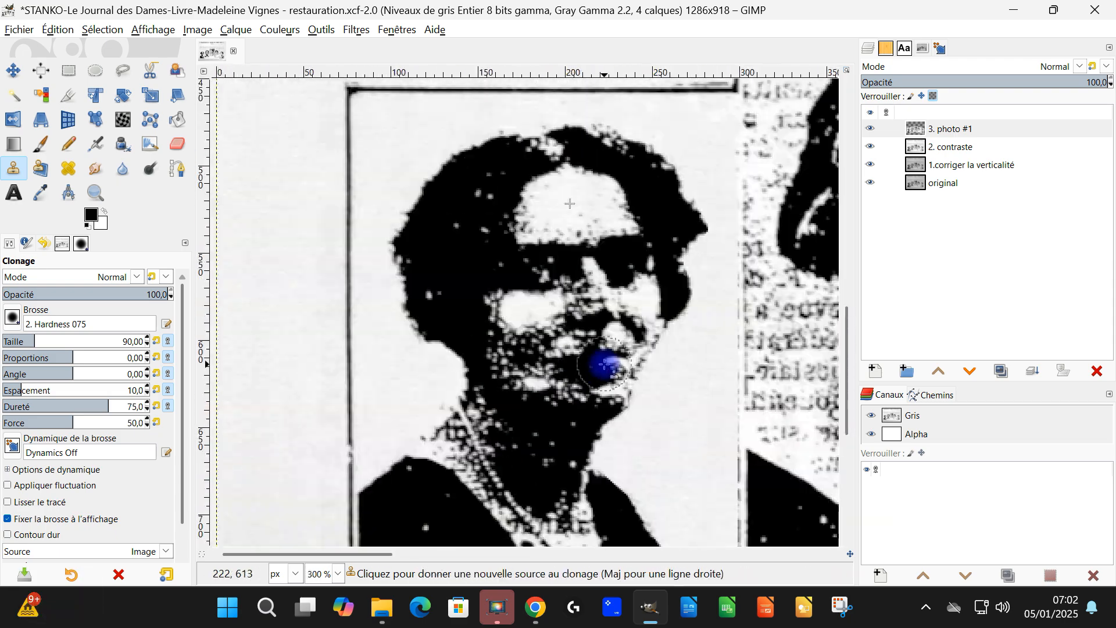
- Try cloning skin sampled from the forehead over the leftmost portrait's cheeks at 29.5 tool opacity
scroll(567, 374, up, 1)
ctrl+click(570, 145)
click(51, 294)
scroll(539, 303, up, 1)
click(523, 288)
scroll(799, 296, down, 2)
drag(817, 323, 722, 325)
scroll(703, 277, up, 3)
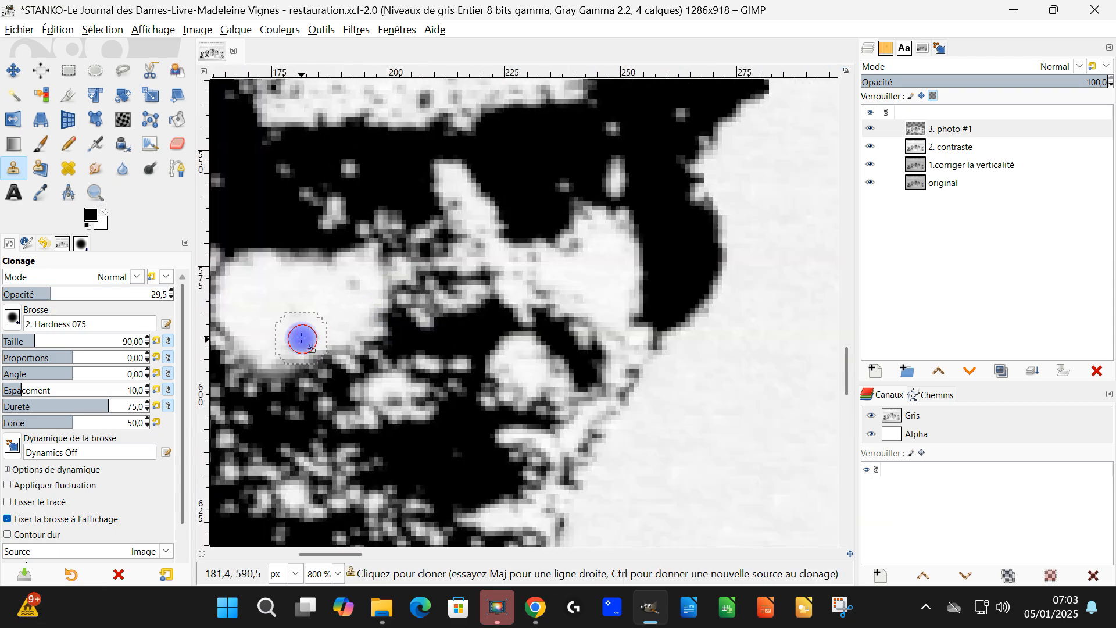
- Undo the last low-opacity clone stroke on the leftmost portrait
scroll(466, 350, down, 4)
key(ctrl+z)
scroll(552, 318, down, 3)
scroll(656, 372, up, 1)
drag(545, 339, 486, 351)
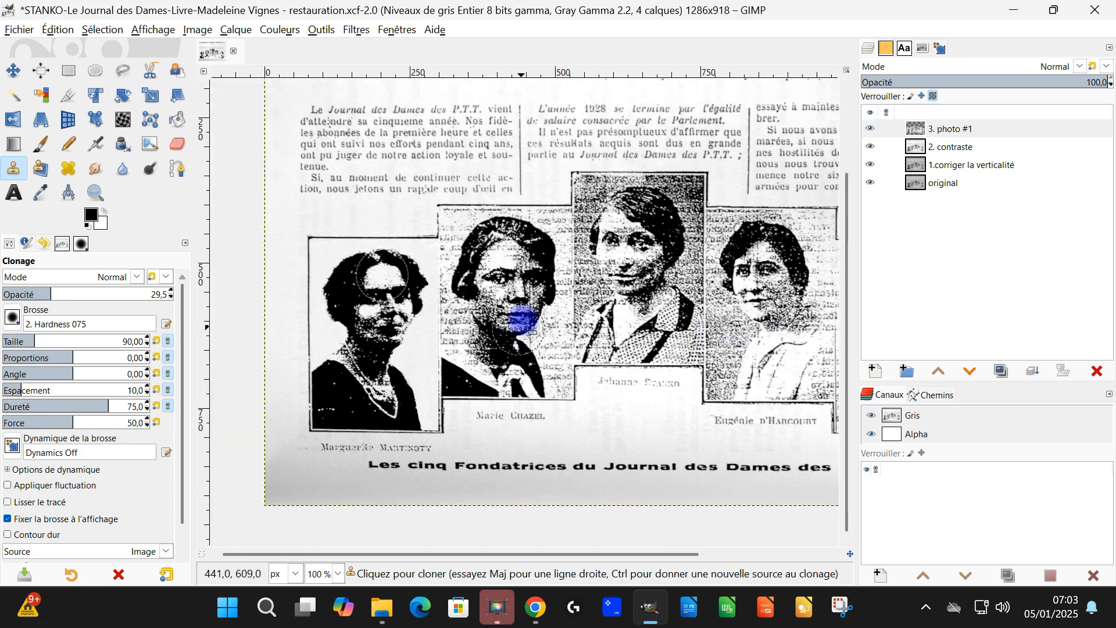
- Save the image and make a 229 × 331 px rectangular selection around the second portrait, inside its frame
key(ctrl+s)
scroll(567, 242, up, 2)
key(r)
mouse_move(346, 114)
mouse_down()
mouse_move(611, 468)
mouse_move(612, 492)
mouse_up()
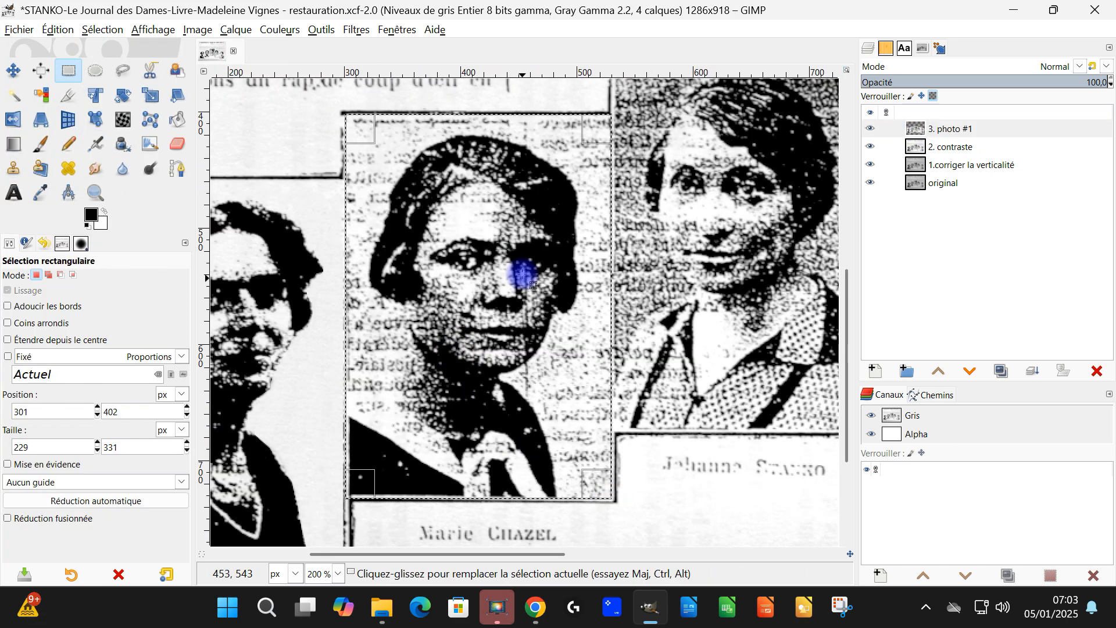
- With the Clone tool at 100 opacity, copy clean background over the bleed-through above and beside the second portrait's hair
scroll(351, 113, up, 4)
click(14, 168)
click(165, 294)
ctrl+click(368, 240)
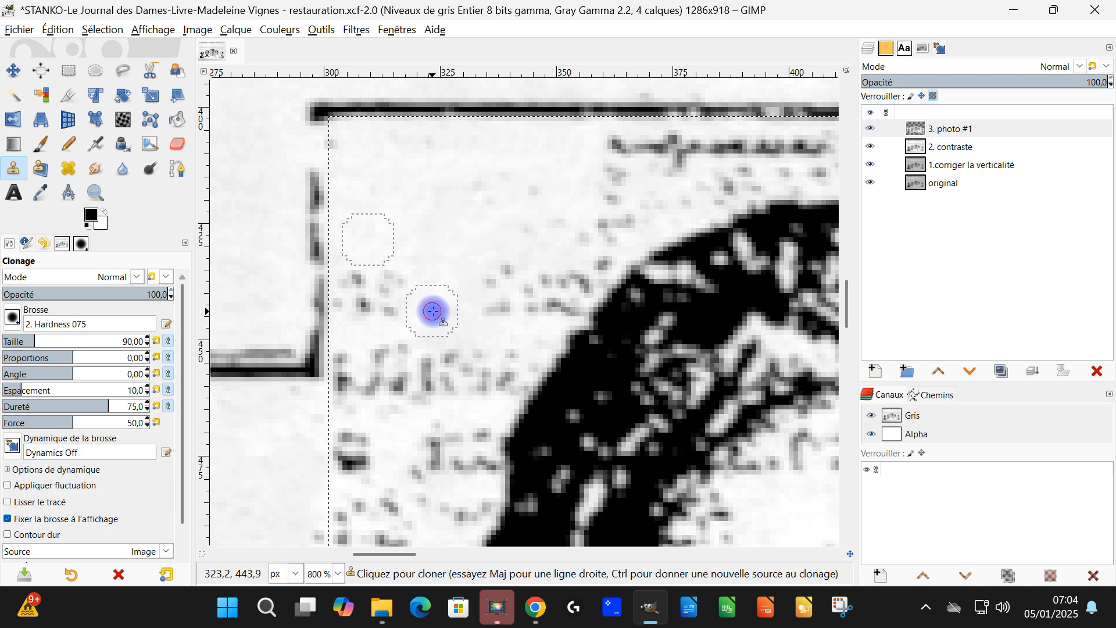
scroll(457, 229, down, 1)
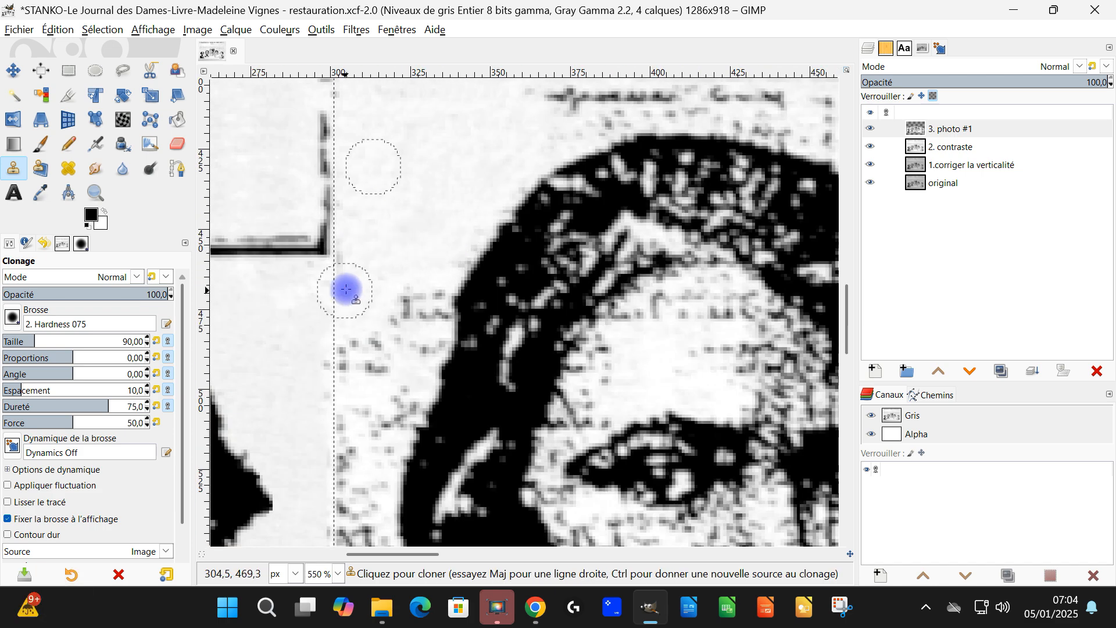
scroll(363, 308, down, 3)
scroll(473, 267, up, 1)
scroll(701, 277, down, 5)
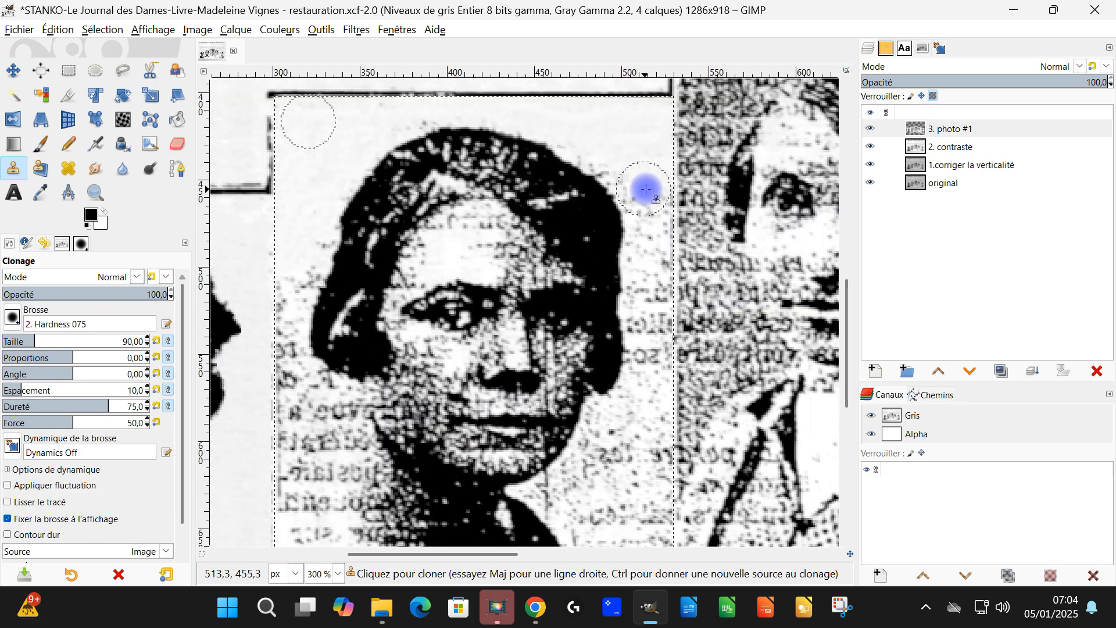
- Clone clean background over the bleed-through text on both sides of the second portrait's head
scroll(640, 250, up, 3)
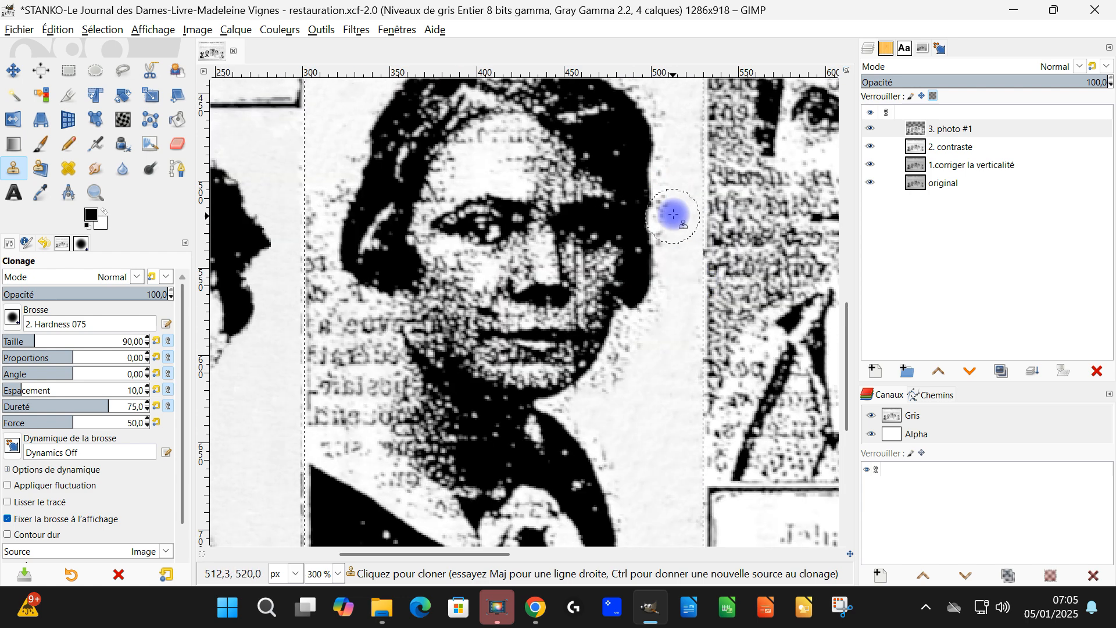
scroll(381, 205, left, 3)
scroll(389, 314, left, 1)
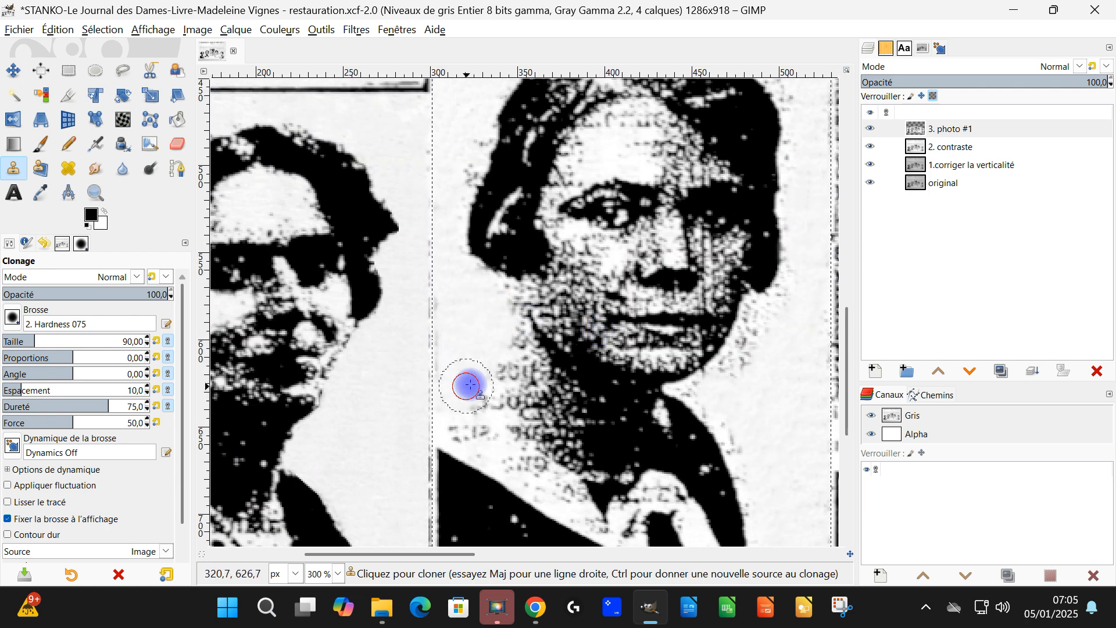
- Clone clean background closely along the outline of the second portrait's hair, jaw and neck
drag(472, 141, 446, 184)
drag(744, 110, 559, 251)
scroll(559, 252, up, 1)
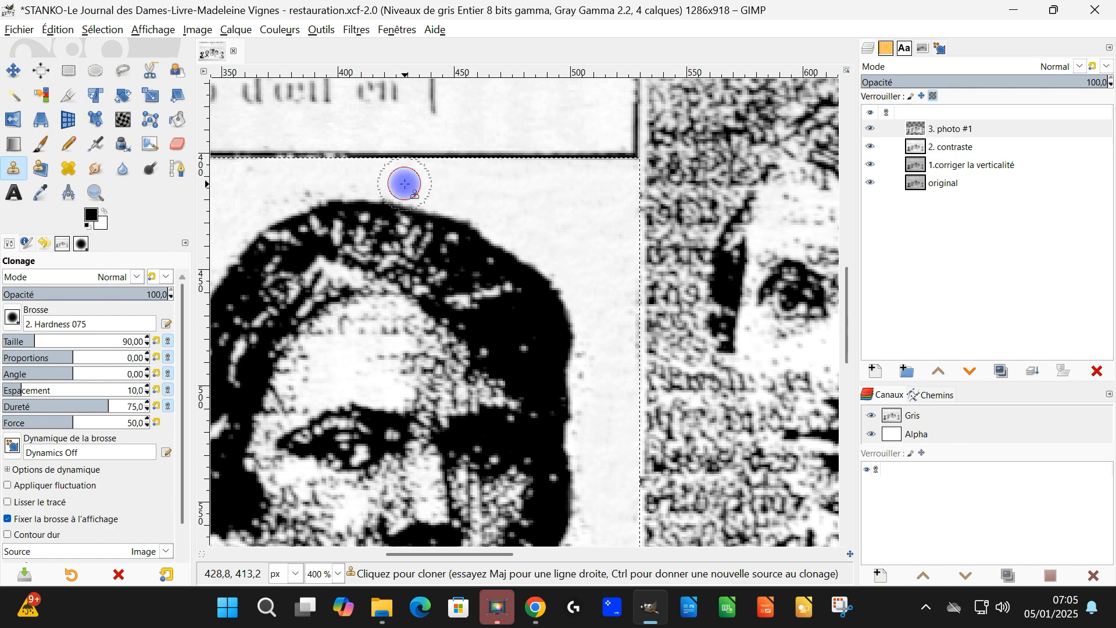
drag(404, 184, 343, 174)
scroll(593, 364, up, 1)
drag(593, 424, 547, 257)
drag(545, 405, 563, 232)
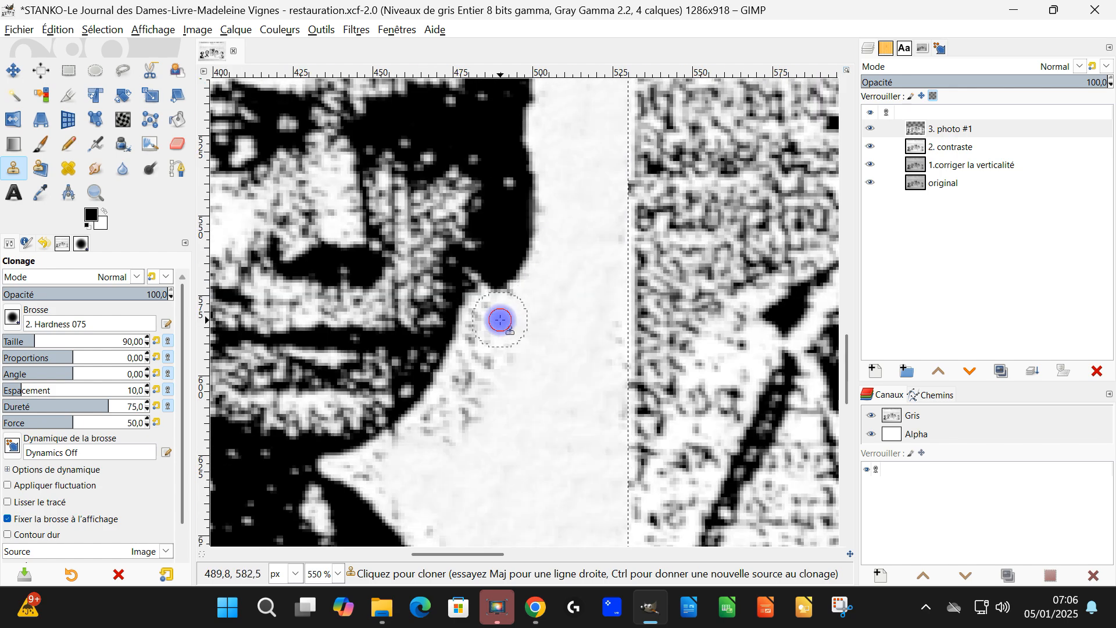
drag(374, 468, 432, 374)
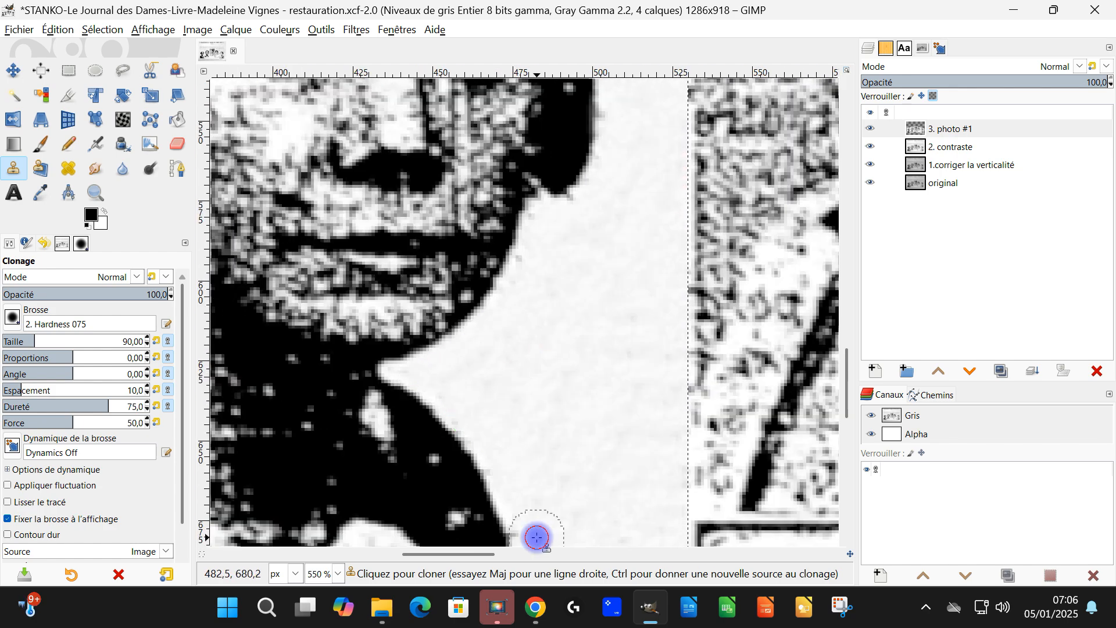
- Clone clean background over the bleed-through letters beside the second portrait's neck, above the dark shoulder
scroll(412, 379, up, 4)
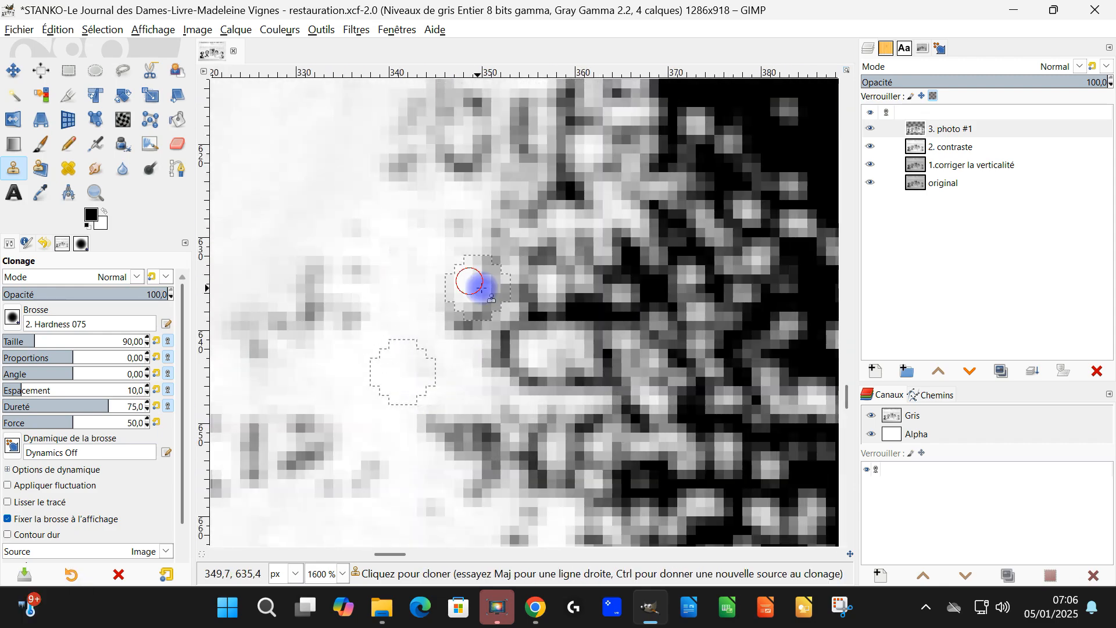
scroll(491, 293, down, 5)
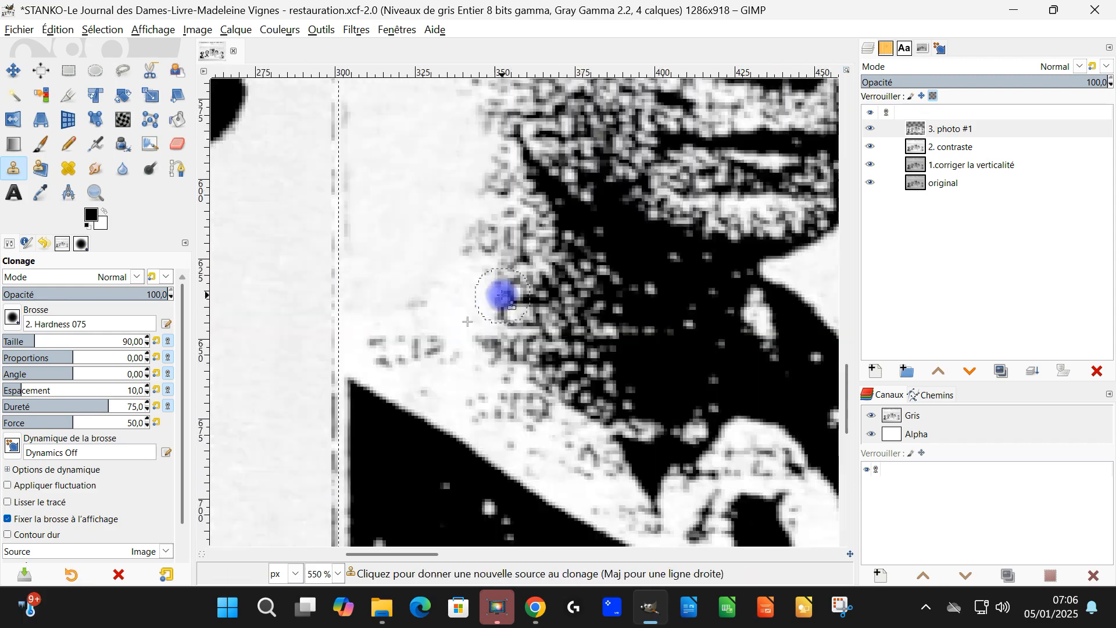
scroll(532, 331, up, 3)
scroll(535, 331, down, 2)
- Sample clean skin on the second portrait's forehead and clone it over the forehead specks down to the eyebrows
mouse_move(612, 185)
mouse_down()
mouse_move(587, 259)
mouse_move(414, 255)
mouse_up()
scroll(587, 259, up, 1)
ctrl+click(414, 255)
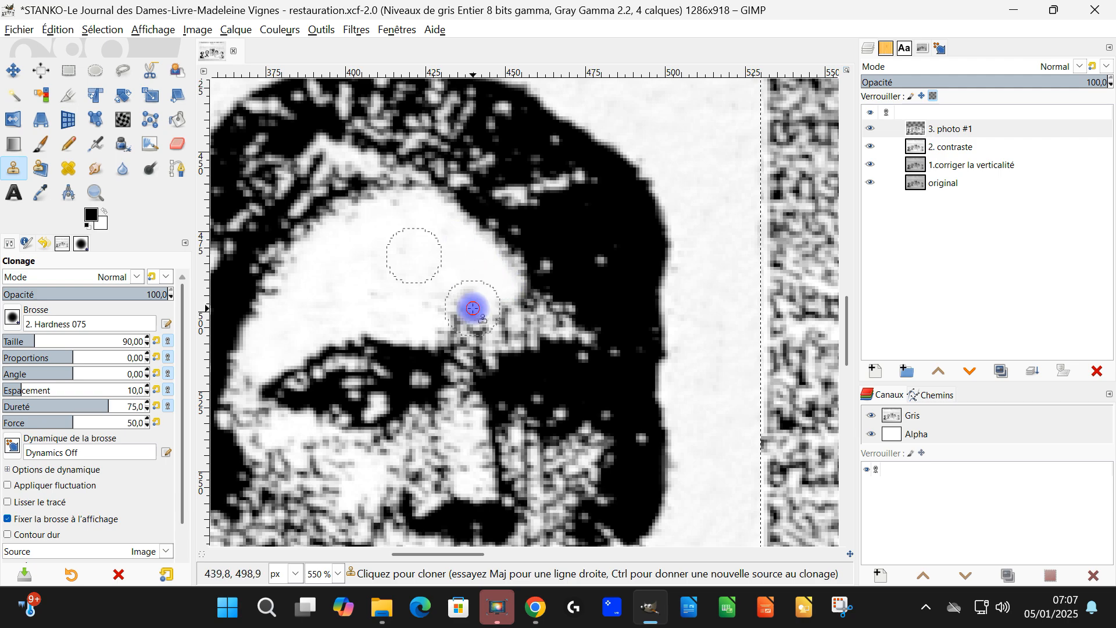
scroll(473, 308, up, 2)
scroll(543, 314, down, 4)
- Clone clean skin over the specks on the second portrait's cheek below the lighter eye
scroll(513, 361, up, 4)
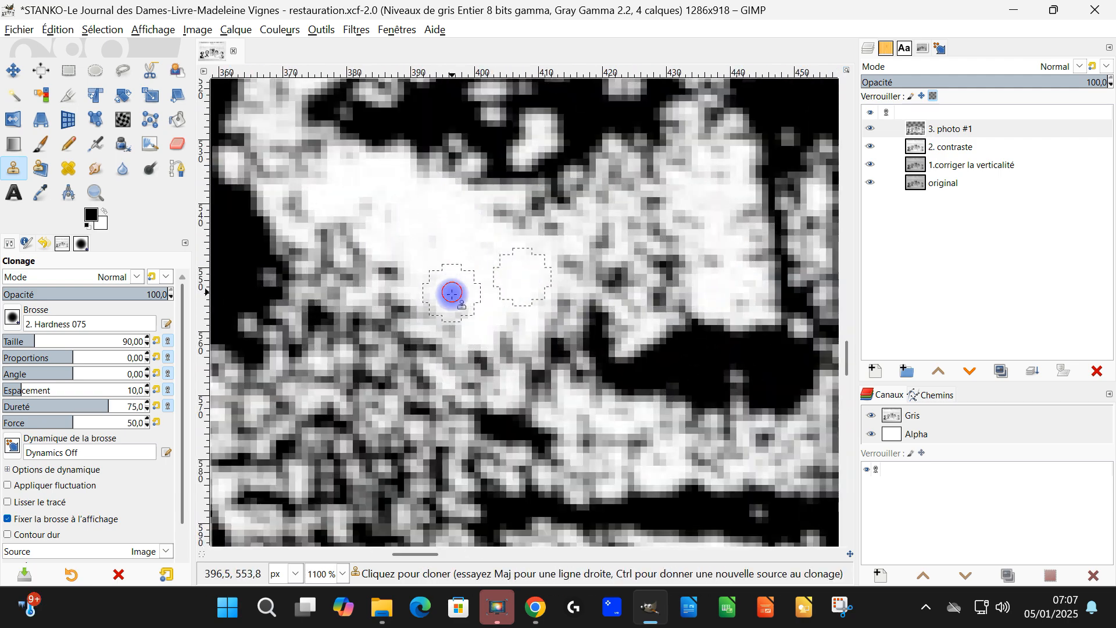
scroll(476, 301, down, 4)
scroll(487, 310, up, 3)
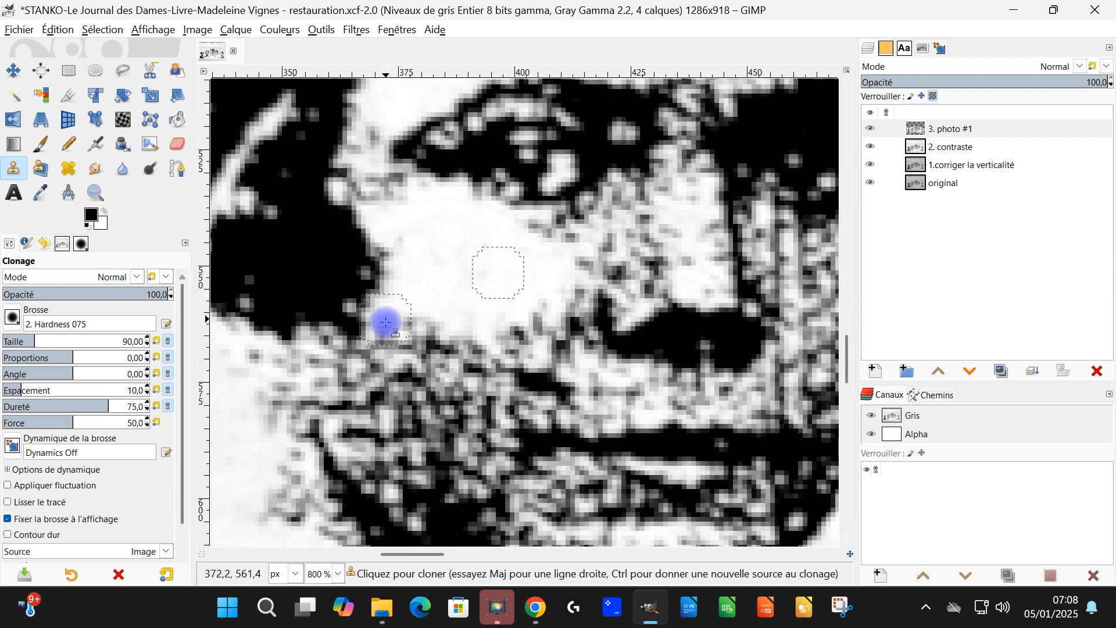
scroll(472, 308, down, 1)
scroll(403, 371, down, 3)
- Clone clean skin over the shaded cheek beside the second portrait's nose, and compare with the layer hidden
scroll(461, 379, up, 4)
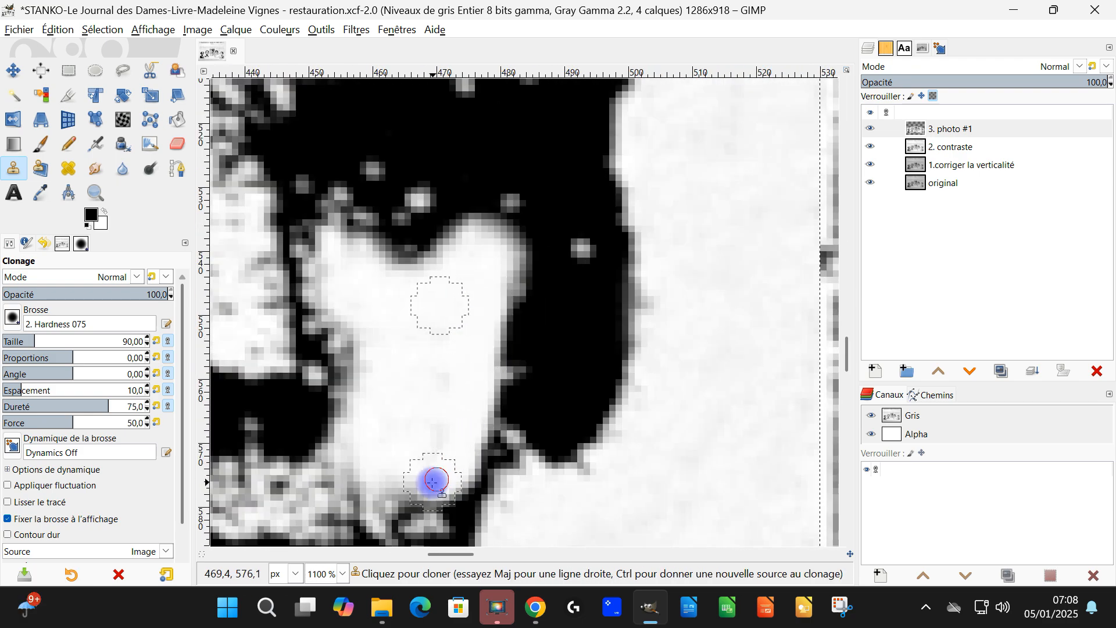
scroll(446, 476, down, 4)
scroll(477, 296, up, 2)
scroll(444, 327, down, 4)
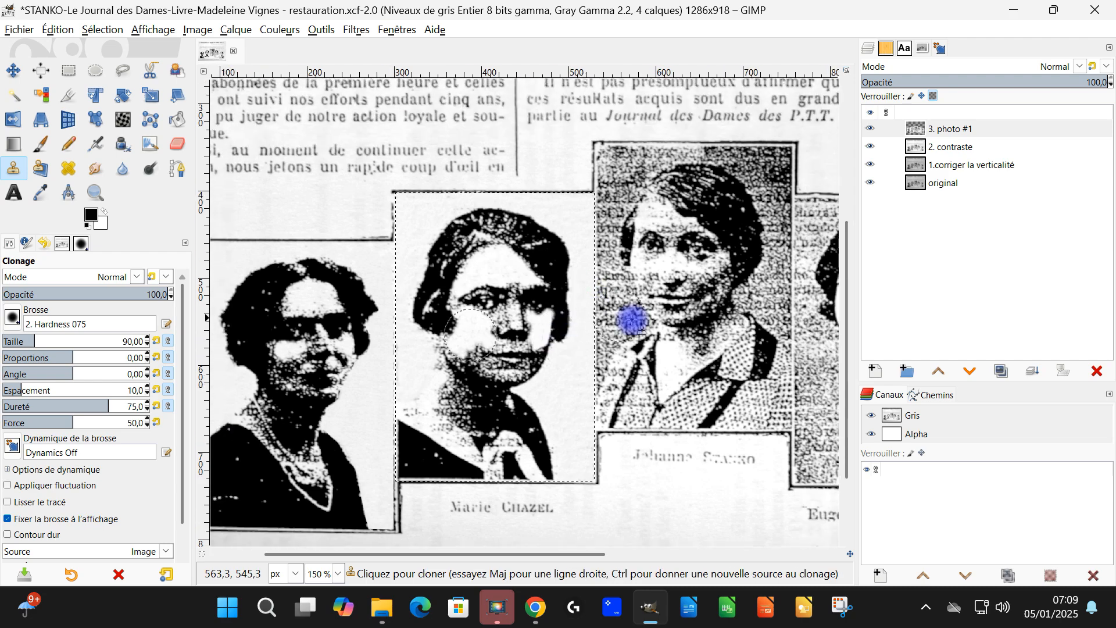
click(871, 133)
- Clone clean skin over the second portrait's lower cheeks, chin and jaw, and check the result against the layer beneath
scroll(459, 324, up, 5)
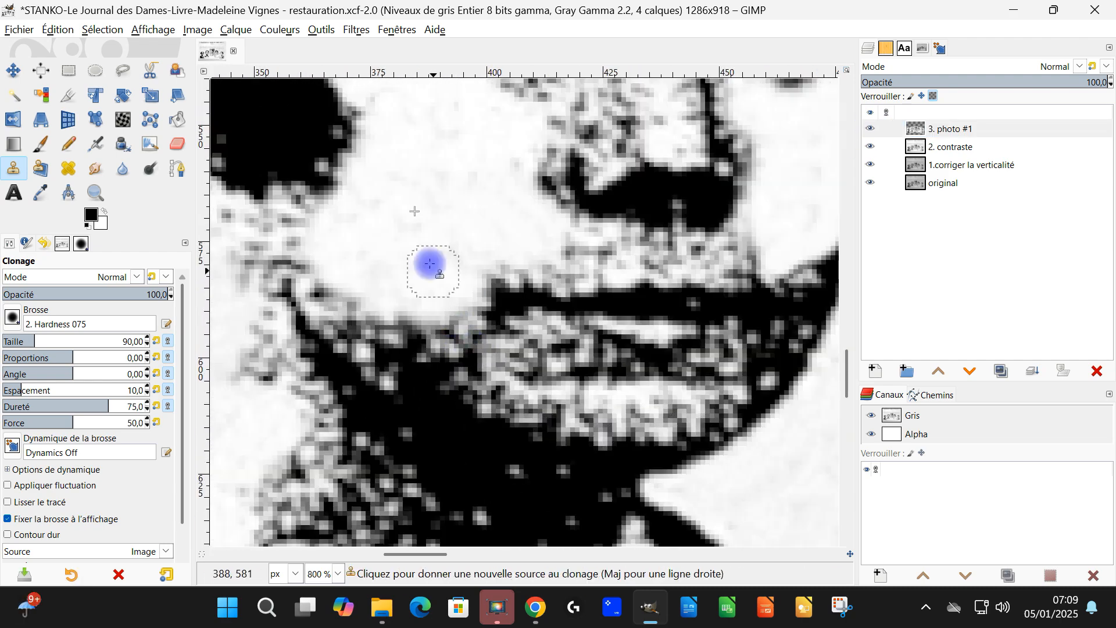
scroll(421, 320, down, 1)
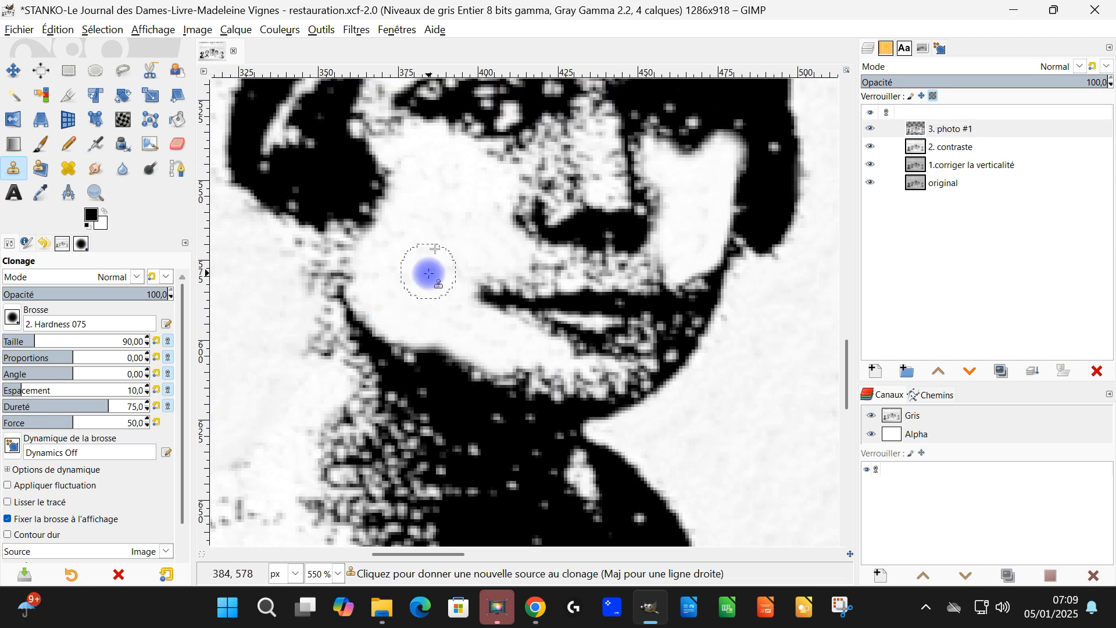
scroll(378, 356, up, 1)
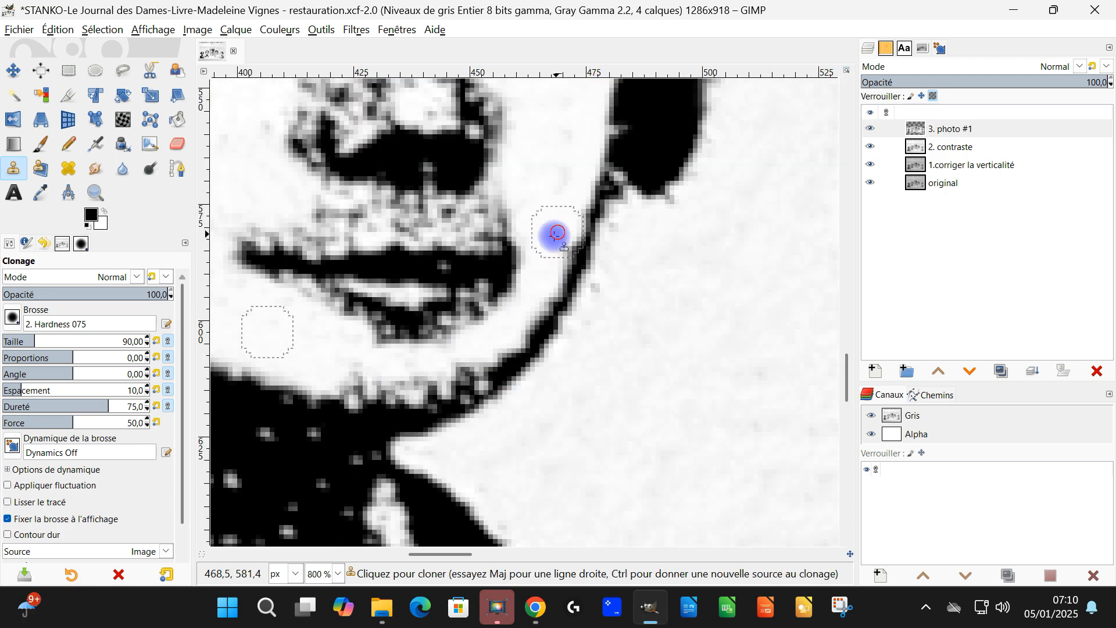
scroll(395, 383, down, 4)
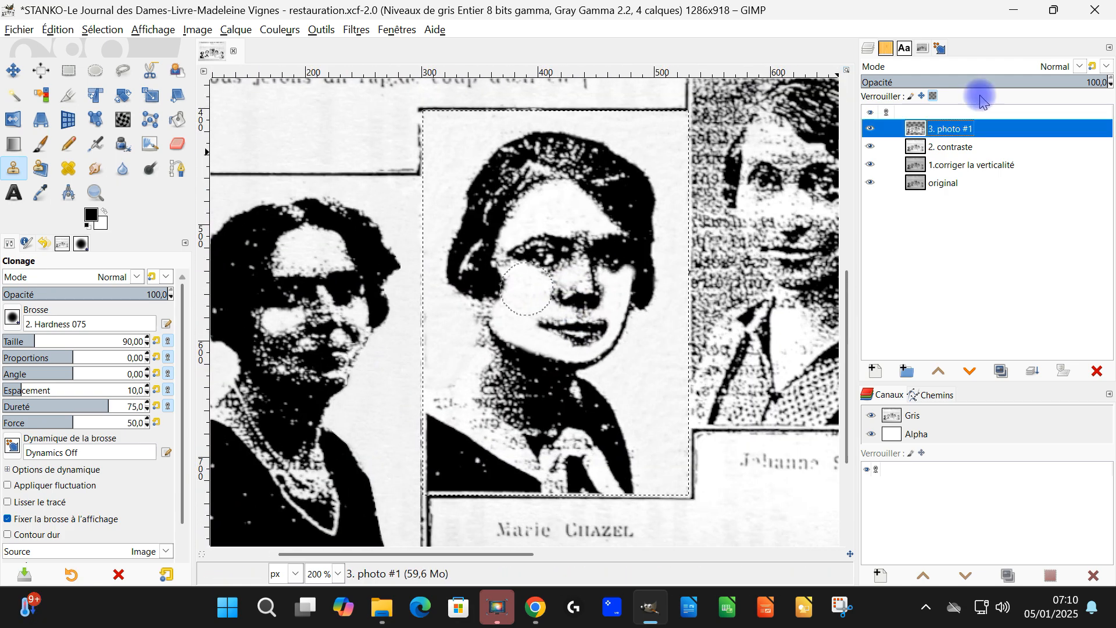
click(976, 82)
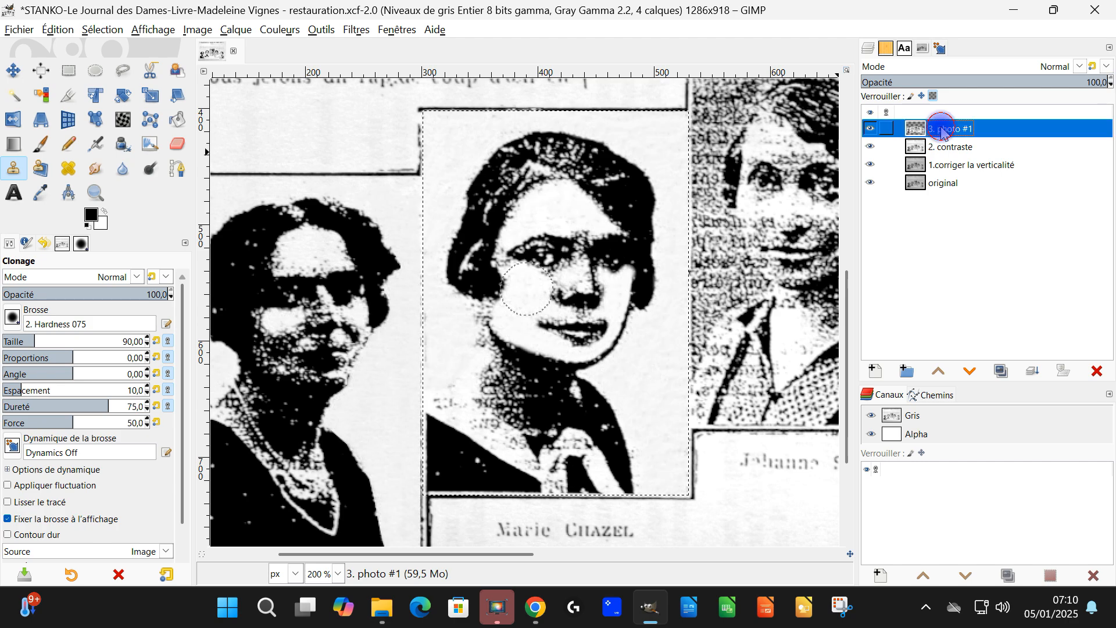
- Clone clean skin over the specks along the nose bridge and around the eyes of the second portrait
scroll(393, 264, up, 5)
scroll(523, 307, down, 4)
scroll(511, 260, up, 3)
scroll(559, 375, up, 1)
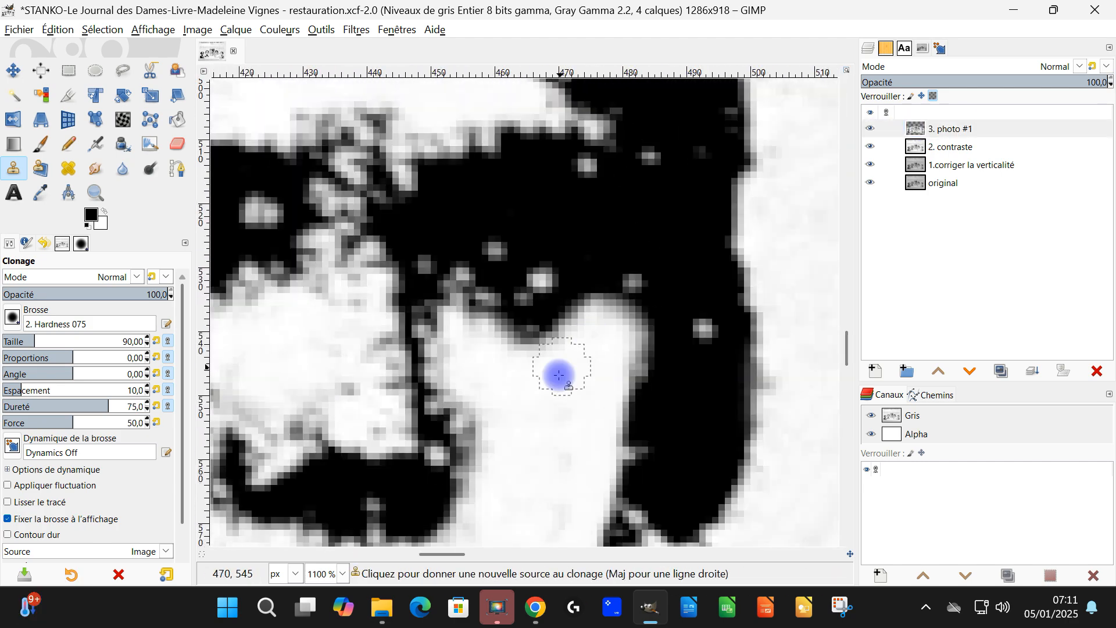
scroll(480, 311, down, 4)
scroll(478, 324, up, 3)
scroll(480, 311, down, 3)
scroll(408, 368, up, 3)
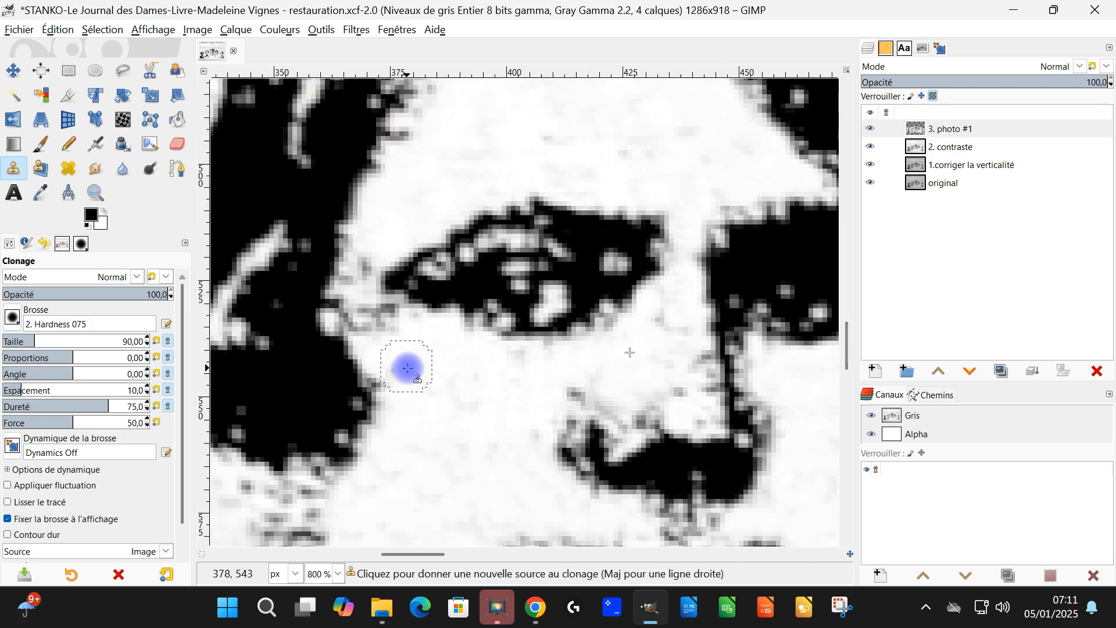
- Sample clean skin again and clone it over the specks beside the eye and above the second portrait's upper lip
scroll(408, 368, down, 2)
scroll(332, 321, up, 1)
ctrl+click(336, 284)
scroll(519, 308, up, 2)
ctrl+click(382, 322)
click(594, 359)
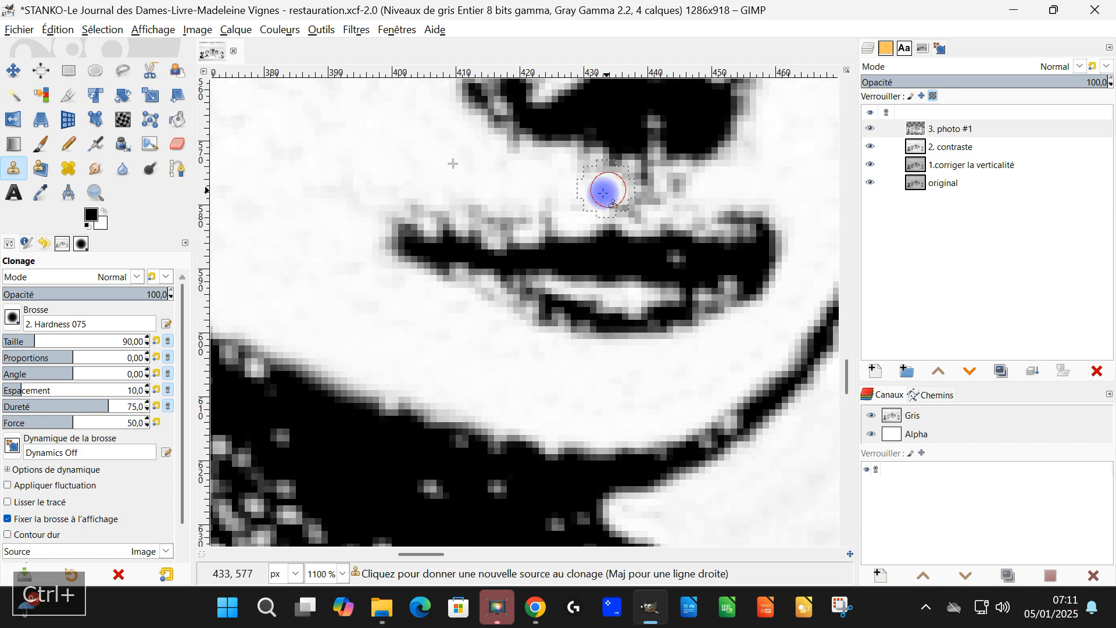
scroll(605, 192, down, 2)
scroll(454, 358, up, 2)
- Clone clean skin over the remaining specks on the cheeks and chin of the leftmost portrait
mouse_move(409, 284)
mouse_down()
mouse_move(454, 358)
mouse_move(648, 366)
mouse_up()
scroll(648, 367, down, 1)
scroll(699, 333, up, 2)
scroll(603, 396, down, 2)
scroll(600, 354, up, 1)
click(599, 353)
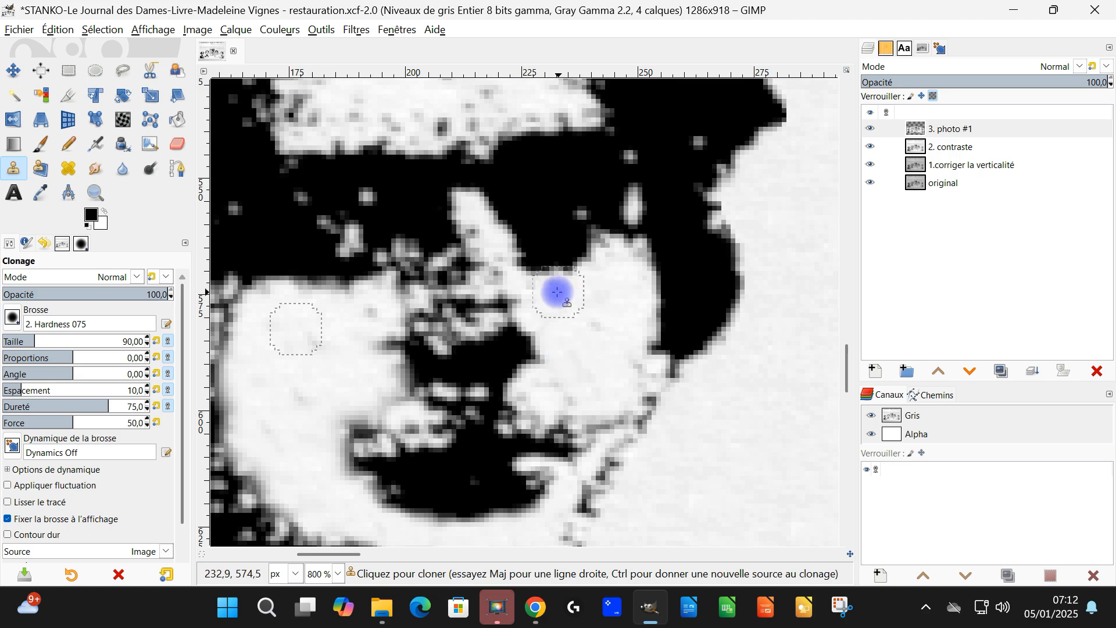
scroll(484, 272, down, 4)
scroll(477, 232, up, 4)
scroll(476, 232, down, 4)
scroll(511, 304, up, 4)
- Lower the "3. photo #1" layer's opacity to 72.5 to compare with the layer beneath, and restore it to 100
scroll(534, 363, down, 3)
click(1039, 82)
scroll(308, 303, down, 2)
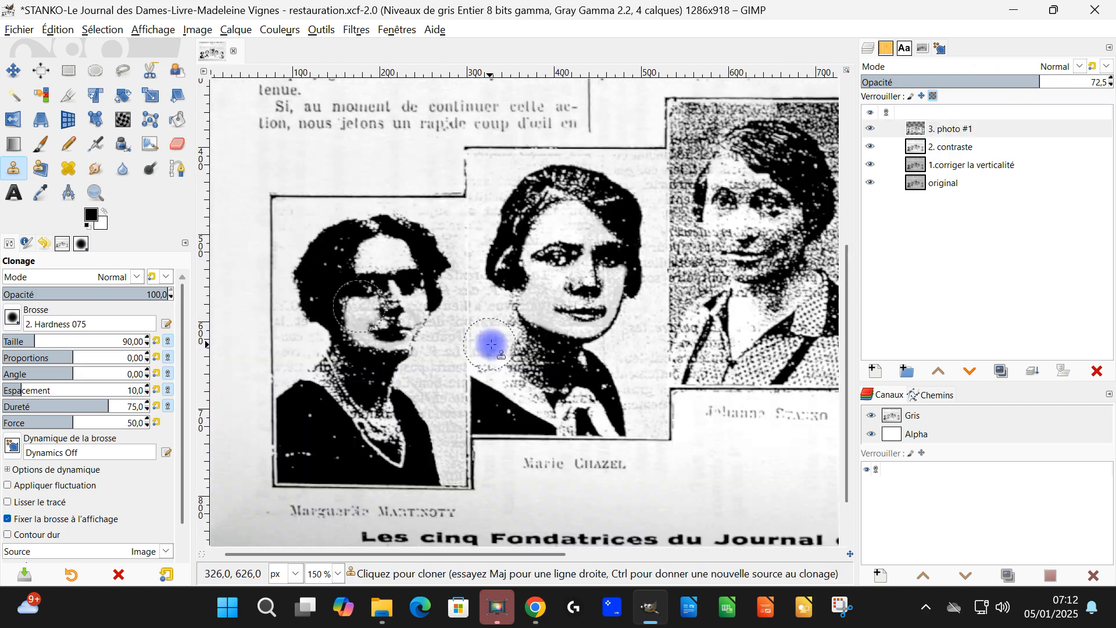
scroll(491, 345, right, 1)
click(978, 82)
- Make a 227 × 328 px rectangular selection around the third portrait, inside its frame
scroll(575, 267, up, 1)
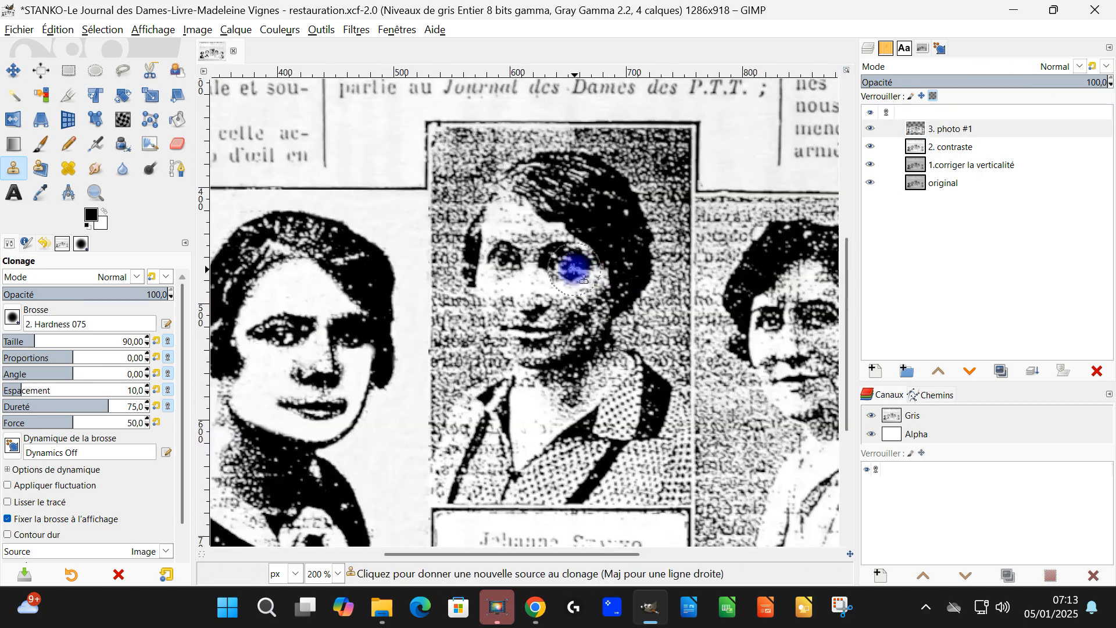
key(r)
drag(413, 125, 596, 338)
scroll(522, 314, up, 1)
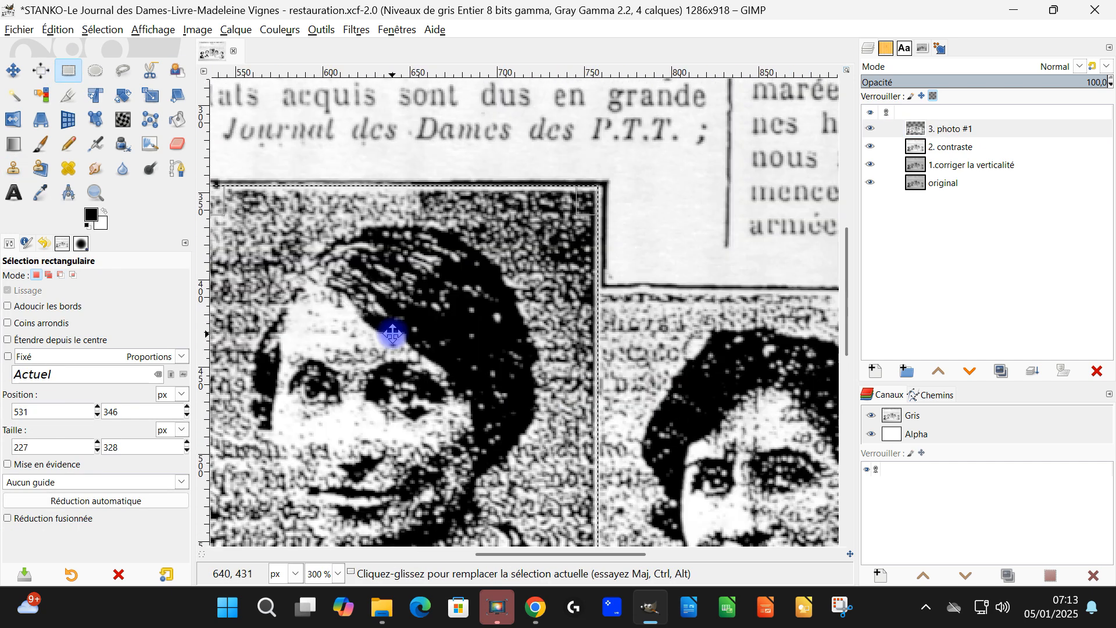
- Clone clean paper over the speckled background above and beside the third portrait's hair
scroll(391, 323, down, 1)
key(c)
scroll(555, 241, left, 3)
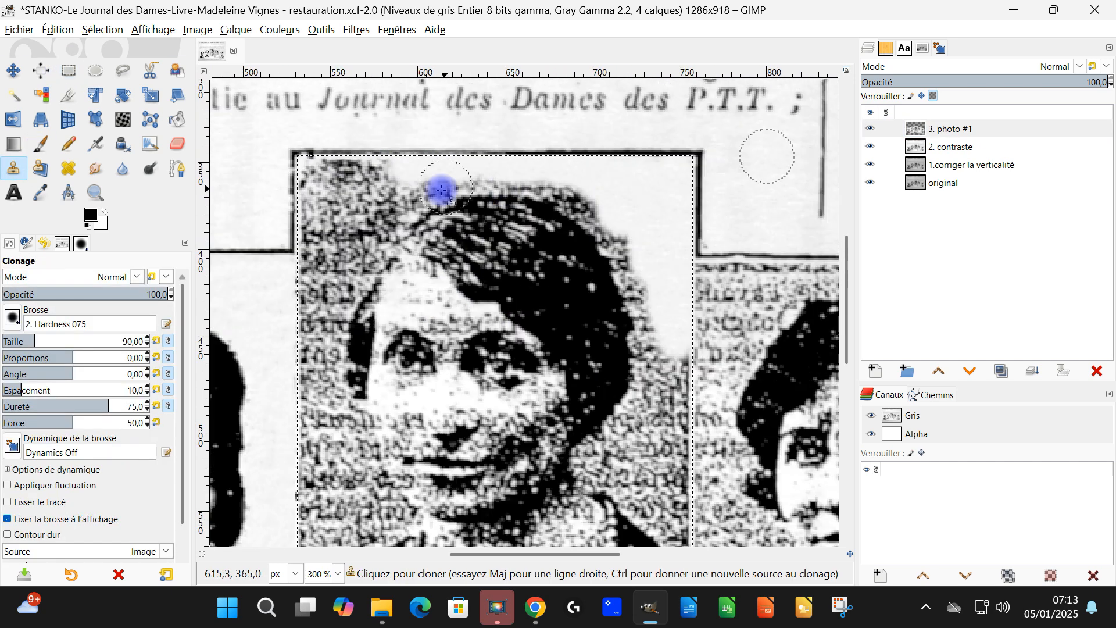
- Add the fourth portrait's face and neck to the existing selection with a feathered freehand outline
scroll(581, 256, right, 8)
scroll(444, 281, down, 5)
scroll(436, 371, up, 1)
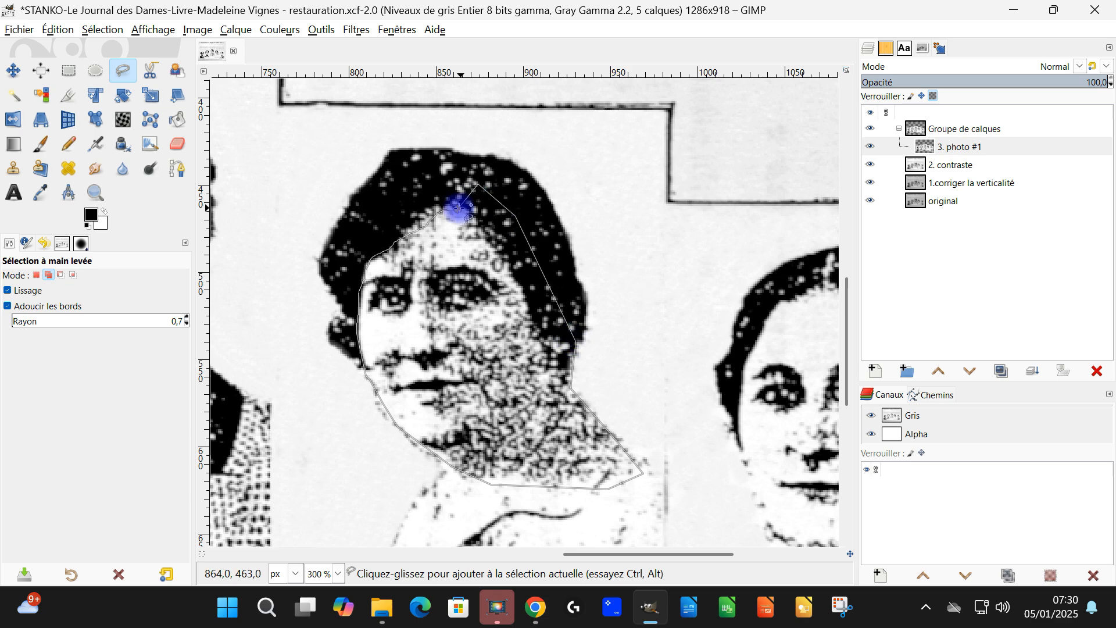
click(492, 416)
click(512, 450)
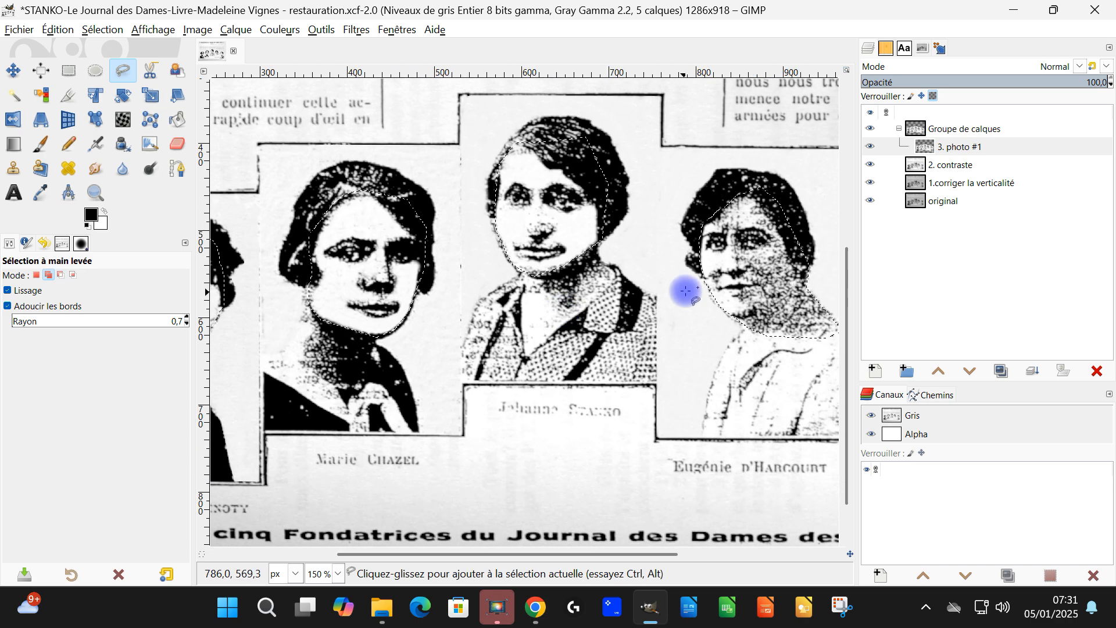
- Duplicate the "2. contraste" layer and move the copy into the layer group above "3. photo #1"
click(930, 164)
key(shift+ctrl+d)
drag(930, 165, 943, 145)
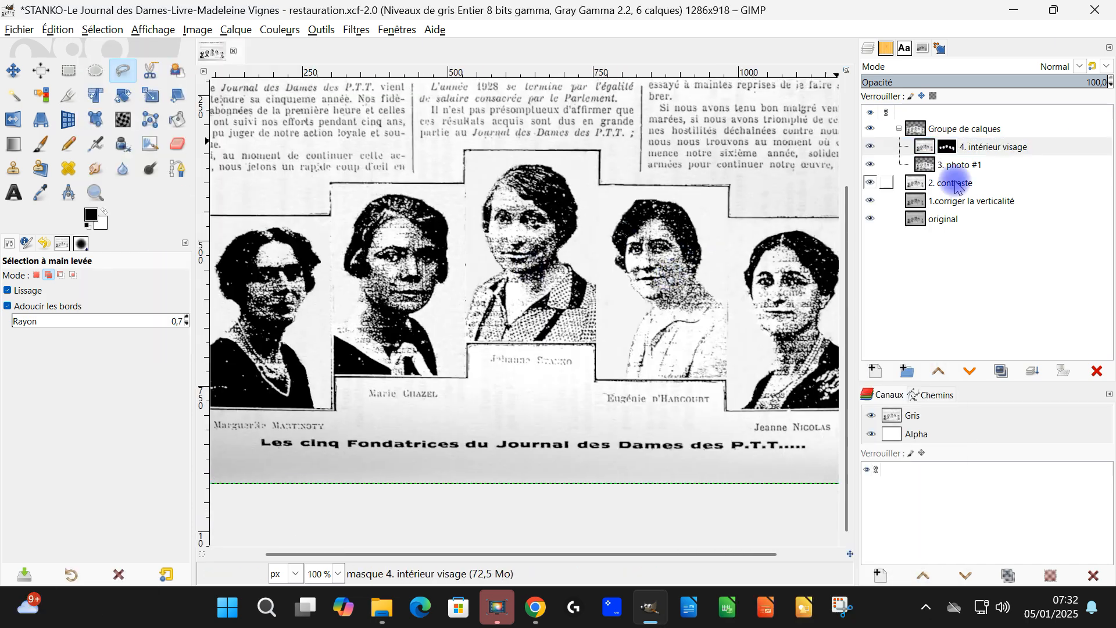
- Brighten the "4. intérieur visage" layer with Curves, and adjust Brightness-Contrast with brightness 107 and a raised contrast
click(280, 29)
click(294, 200)
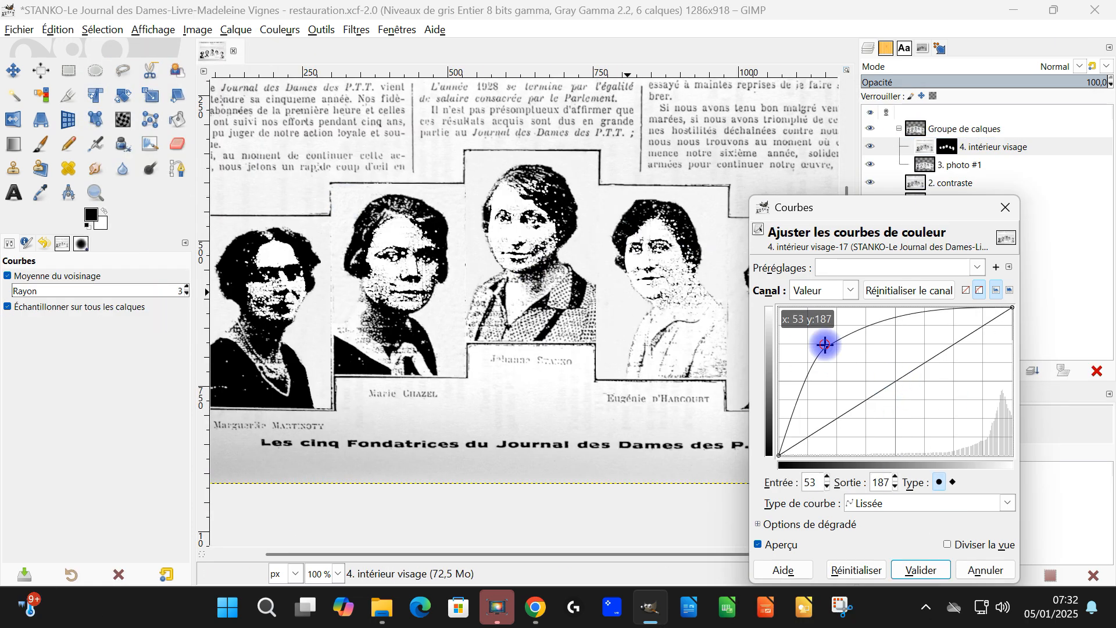
drag(824, 344, 854, 352)
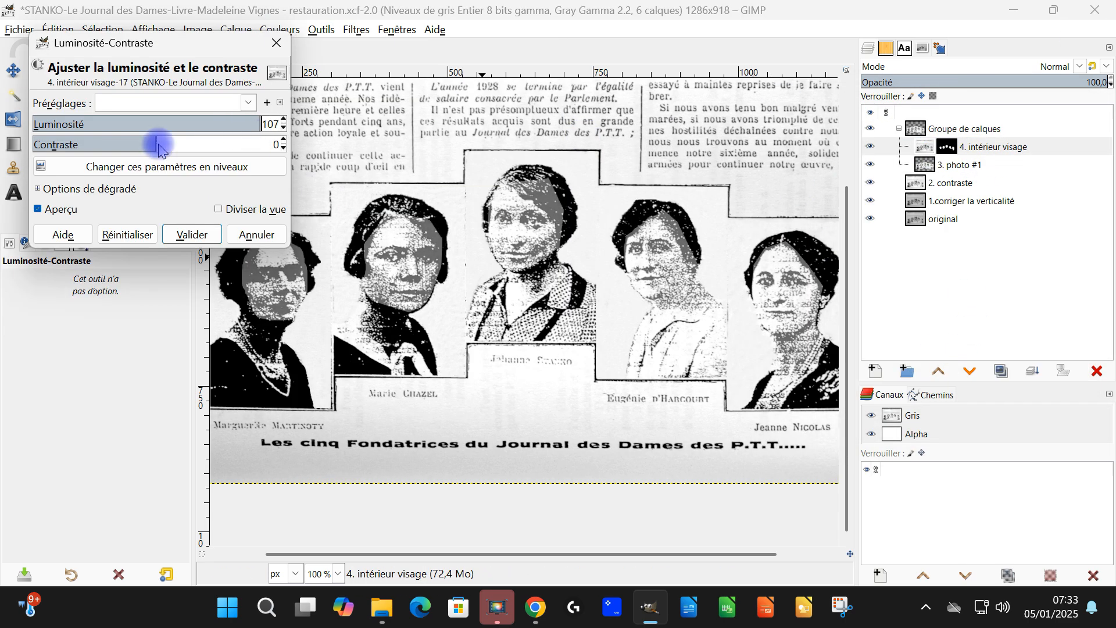
drag(160, 150, 221, 144)
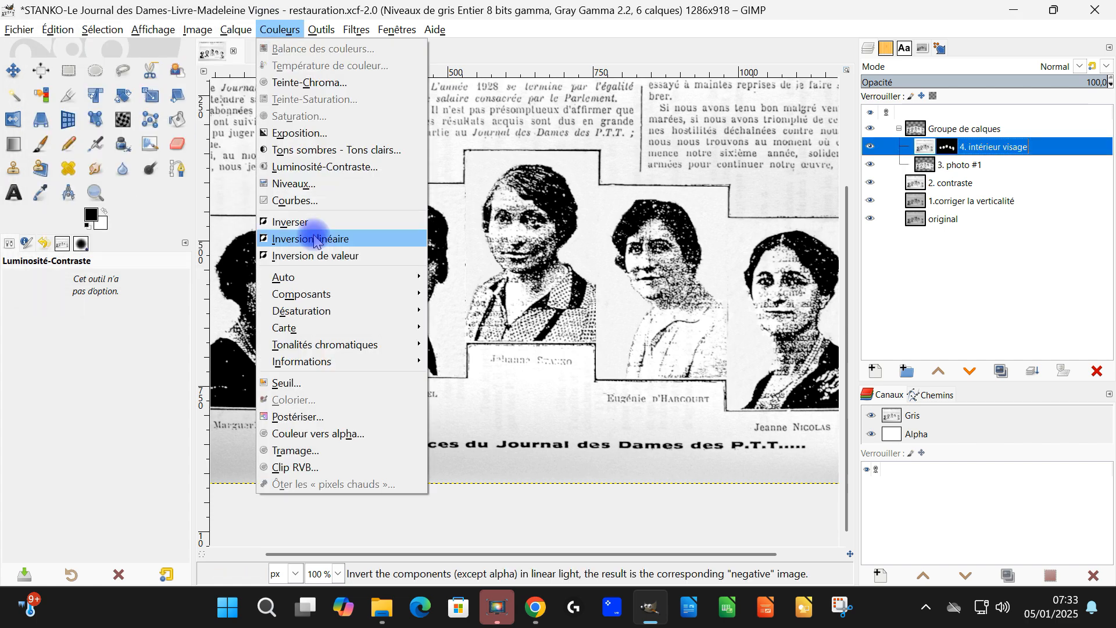
- Lighten the faces on the "4. intérieur visage" layer further with another colour adjustment
click(306, 237)
drag(889, 206, 831, 207)
drag(867, 42, 857, 107)
click(767, 456)
click(767, 455)
click(948, 479)
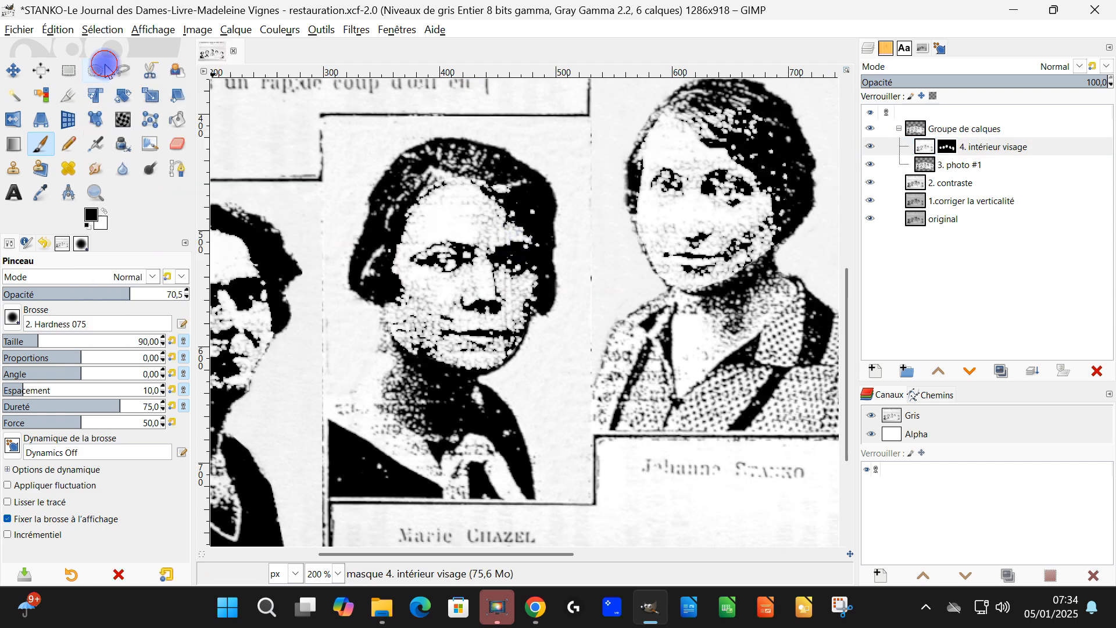
- Lower the "4. intérieur visage" layer's opacity to 83.8 and apply a blur filter to the layer
drag(1040, 75, 979, 74)
click(870, 147)
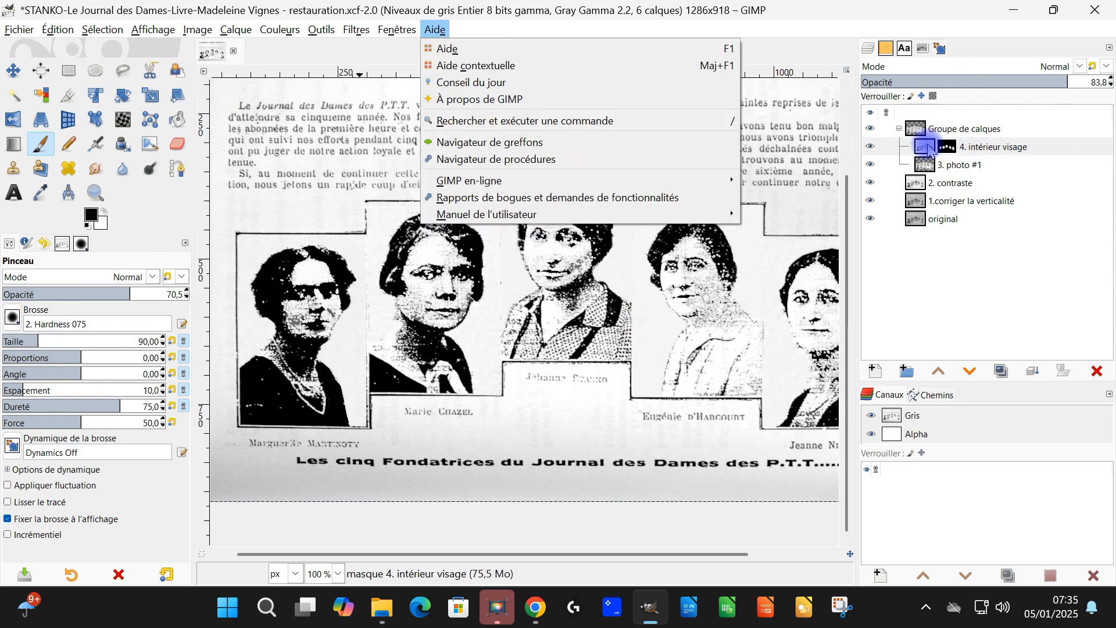
click(356, 29)
mouse_move(513, 122)
click(616, 145)
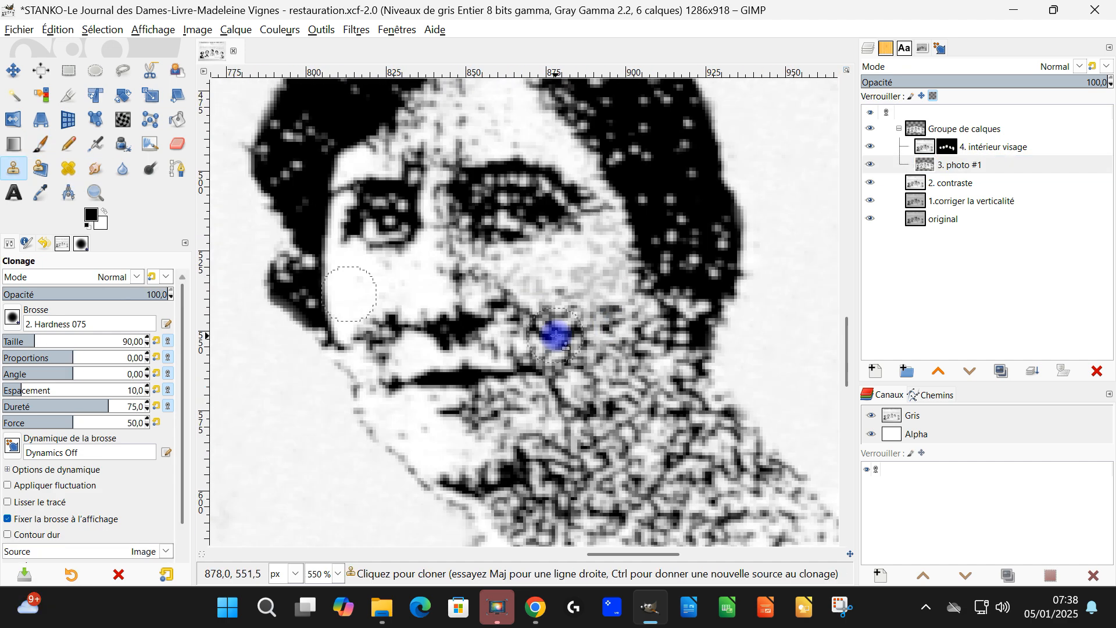
- Clone smooth light skin over the fourth portrait's speckled cheek and chin on the "3. photo #1" layer
drag(556, 336, 562, 322)
drag(594, 272, 601, 262)
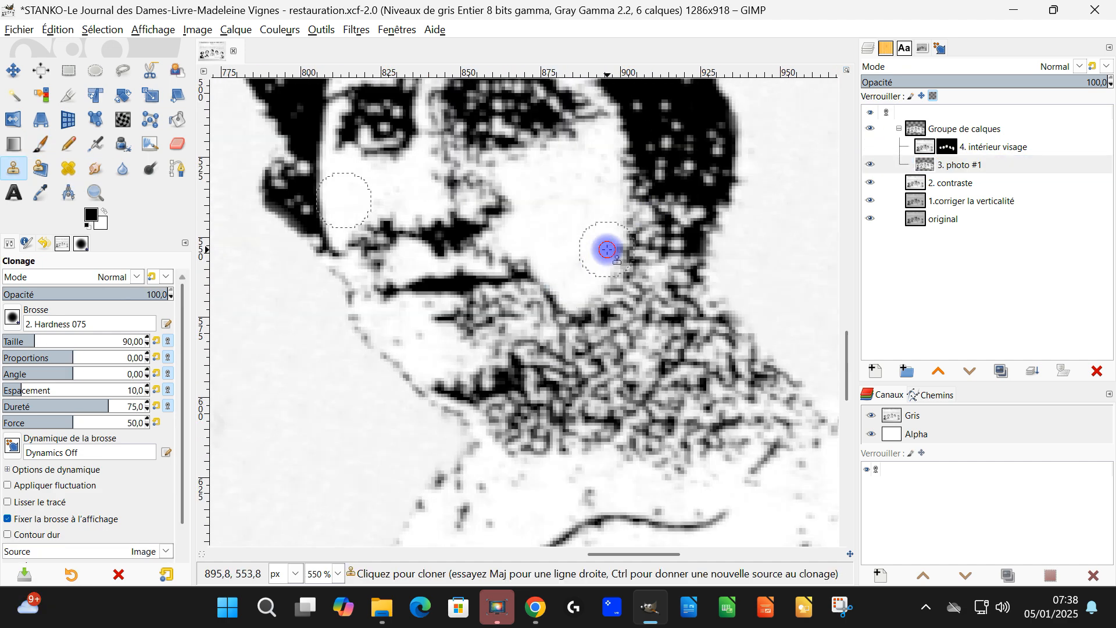
drag(476, 316, 488, 318)
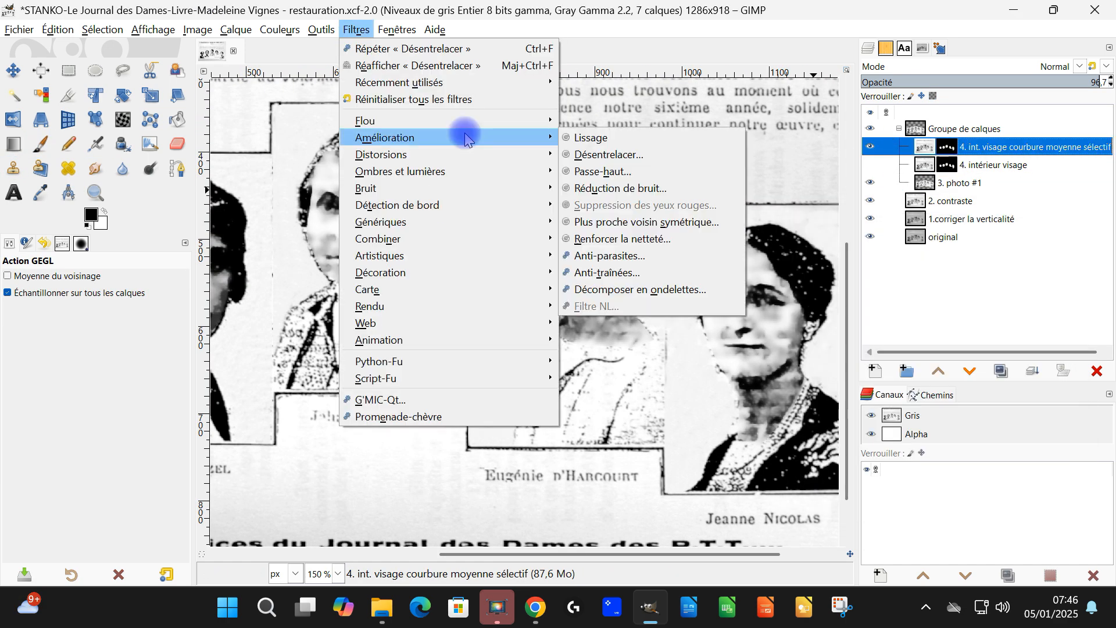
- Sharpen the "4. int. visage courbure moyenne sélectif" layer with the Renforcer la netteté filter
click(573, 237)
drag(905, 308, 985, 308)
click(911, 326)
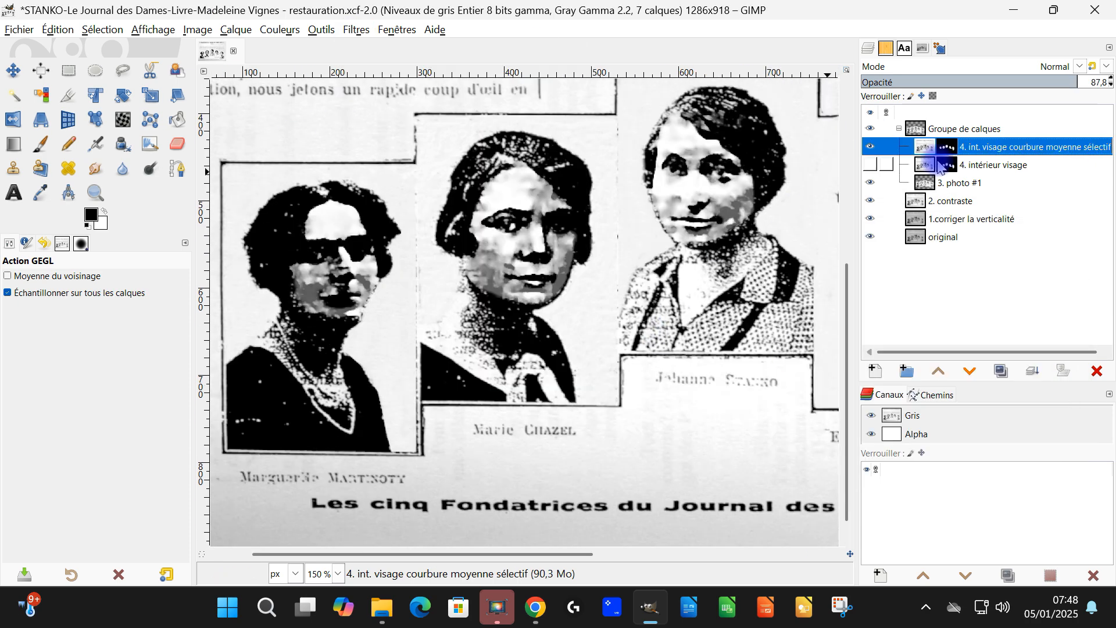
- Show the "4. intérieur visage" layer and rename the layer above it "4. int. visage courbure moyen sélectif ref"
click(870, 165)
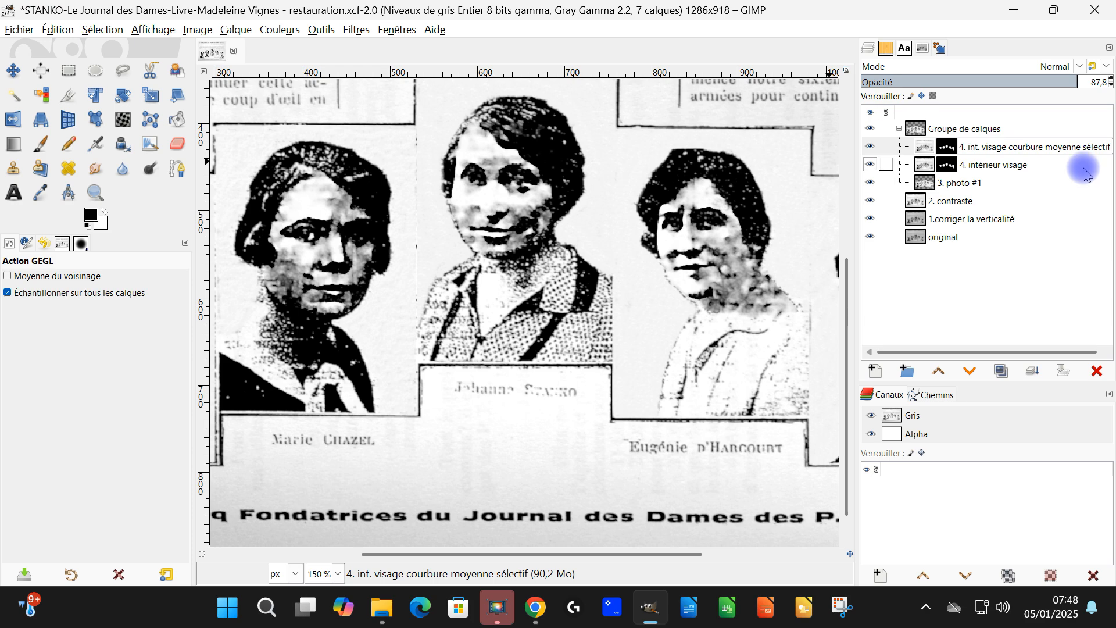
text(ref)
key(Return)
click(890, 166)
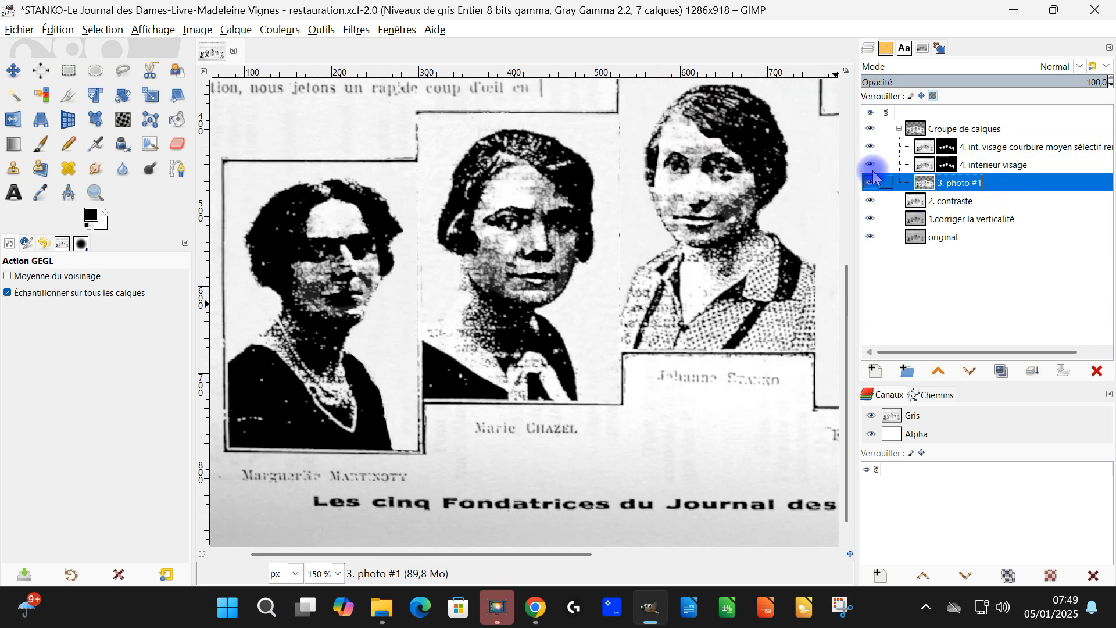
- Rename the "3. photo #1" layer as "3. photos arrière plan"
double_click(990, 182)
key(BackSpace)
key(BackSpace)
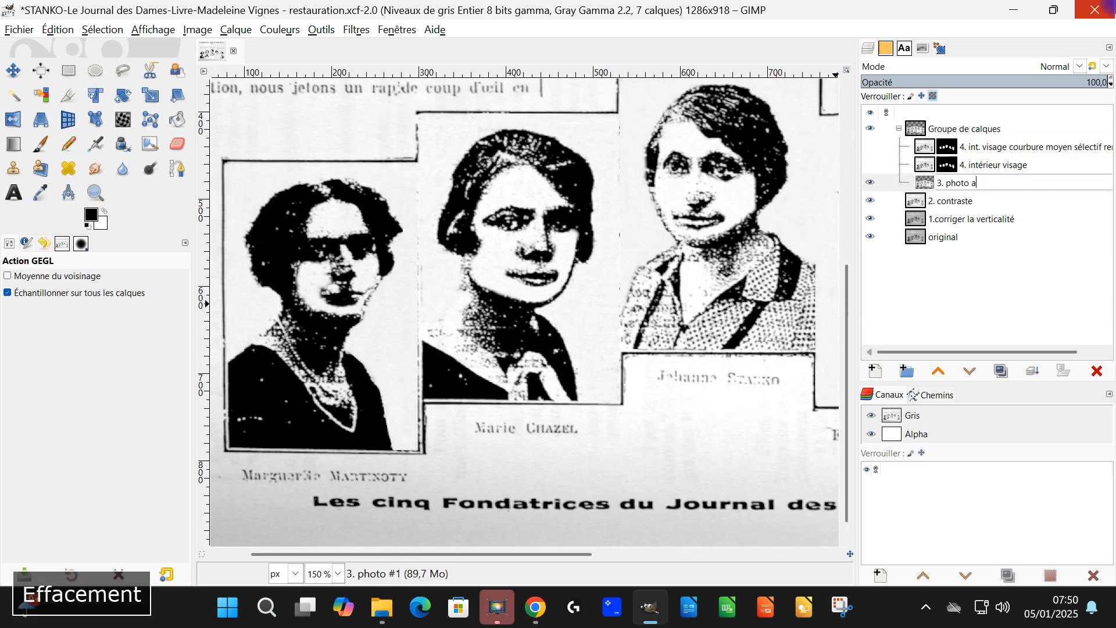
key(ctrl+Left)
key(Left)
text(s)
key(Return)
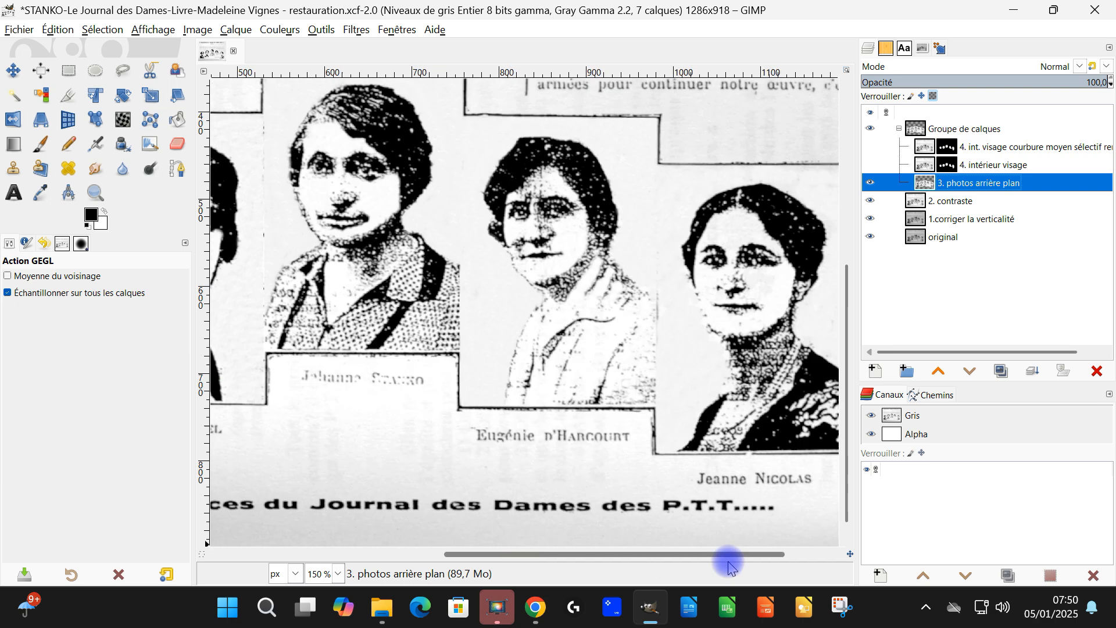
- Compare the portraits with the two face layers shown and hidden
click(870, 146)
click(870, 165)
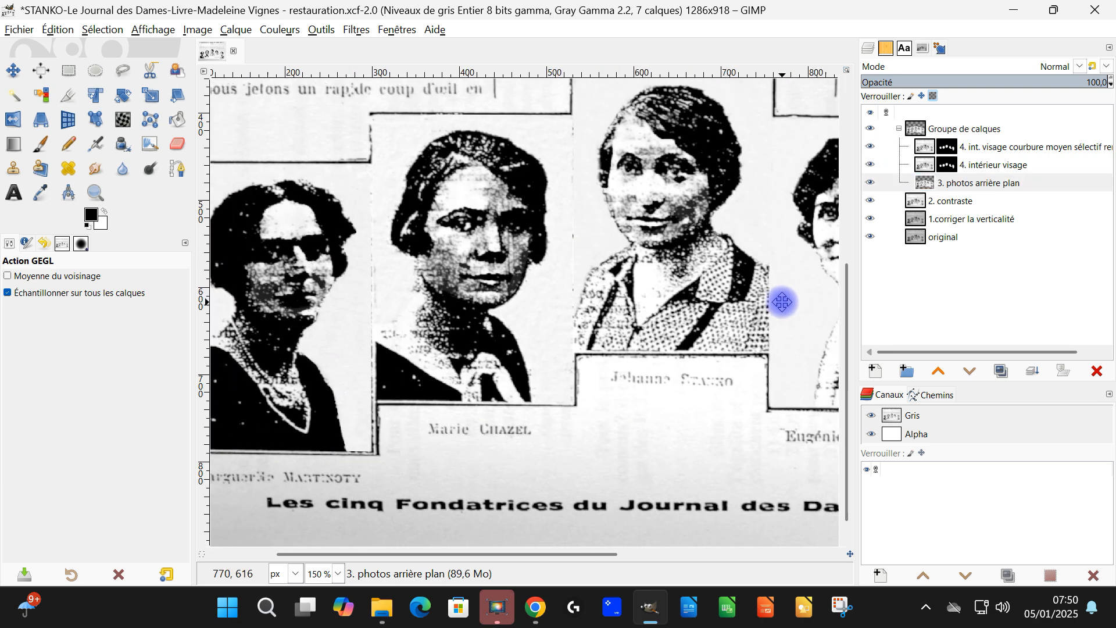
click(872, 129)
click(870, 147)
click(870, 164)
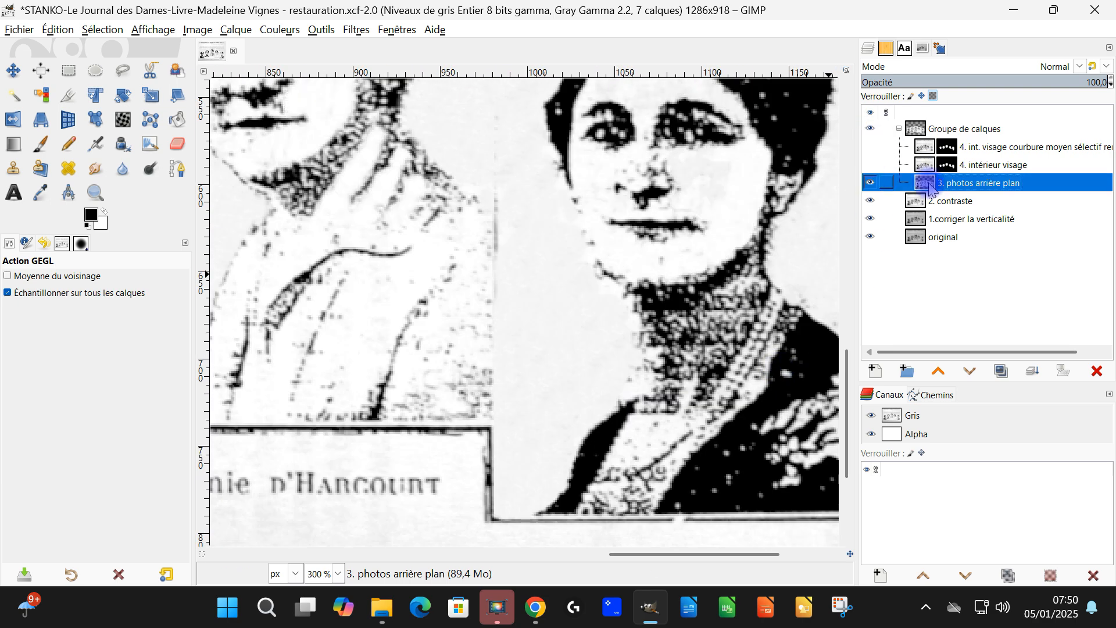
- Rename the "3. photos arrière plan" layer as "3. photos arrière plan + visages"
double_click(983, 182)
text(+ visages)
key(Return)
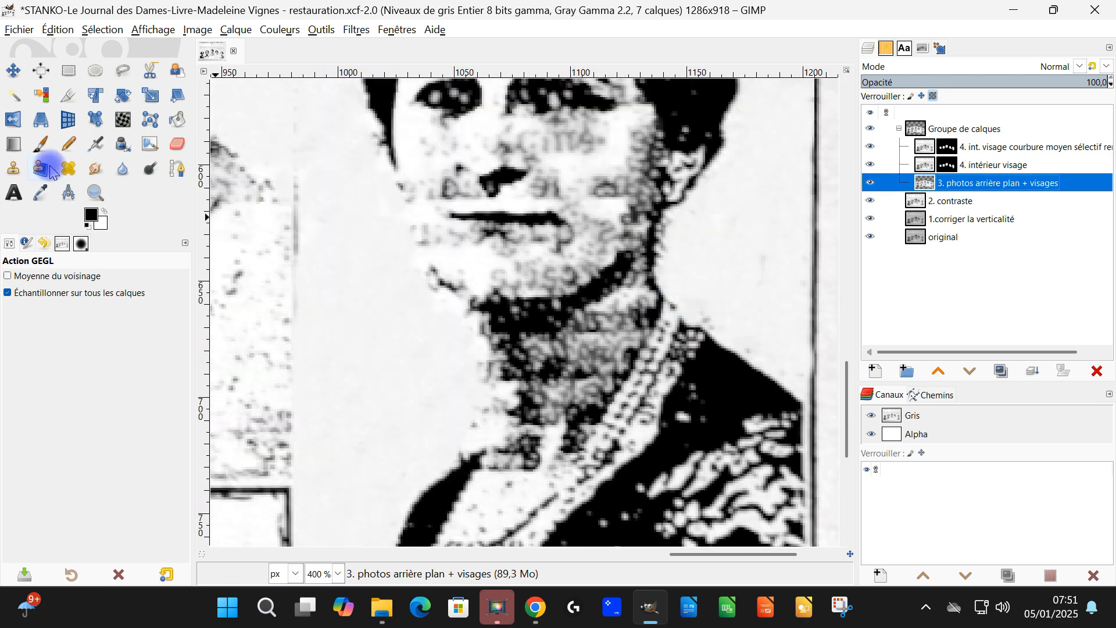
- Hide the two face layers and clone light skin from the fifth portrait's cheek over the speckles on its neck
click(13, 168)
ctrl+click(606, 142)
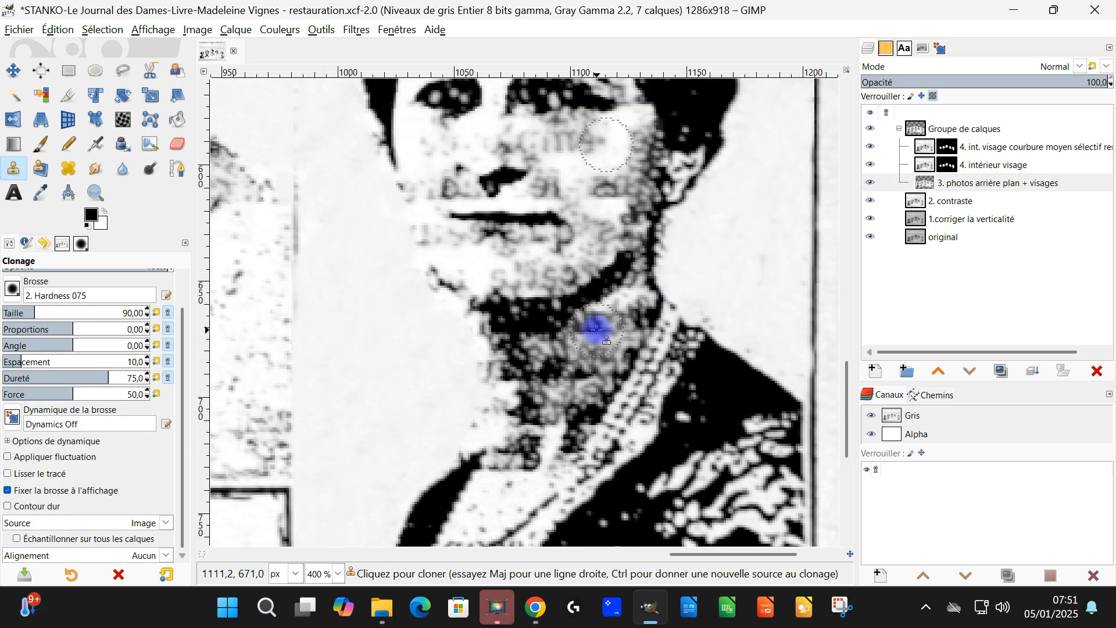
click(871, 146)
click(870, 165)
click(870, 164)
click(871, 164)
click(870, 165)
click(871, 182)
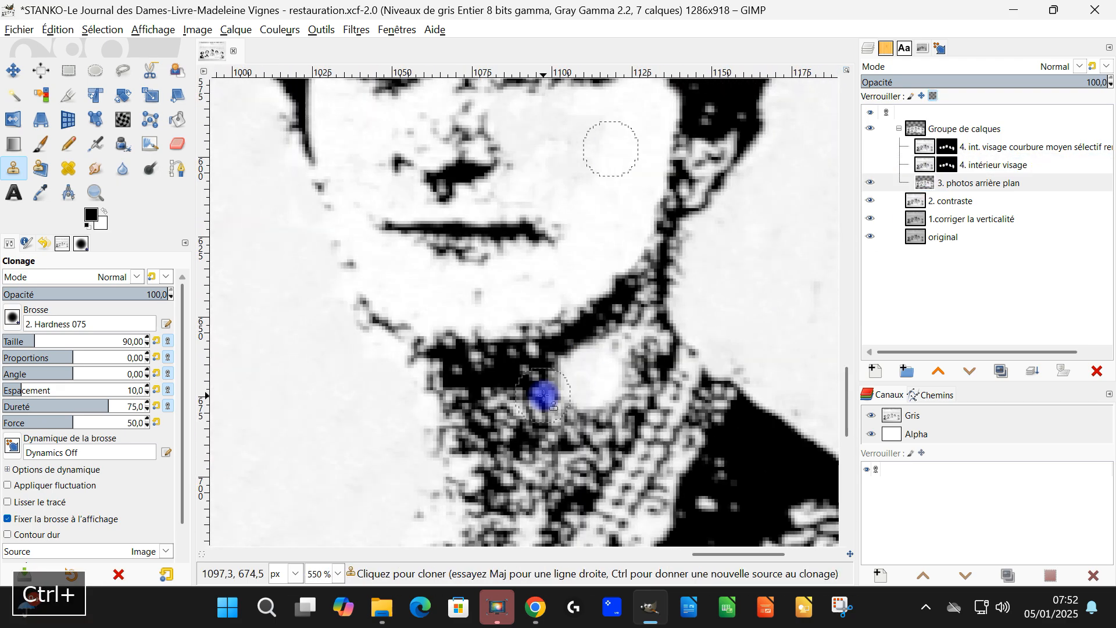
- Outline the fifth portrait's neck with a new freehand selection feathered by 0.7, and return to the Clone tool
key(f)
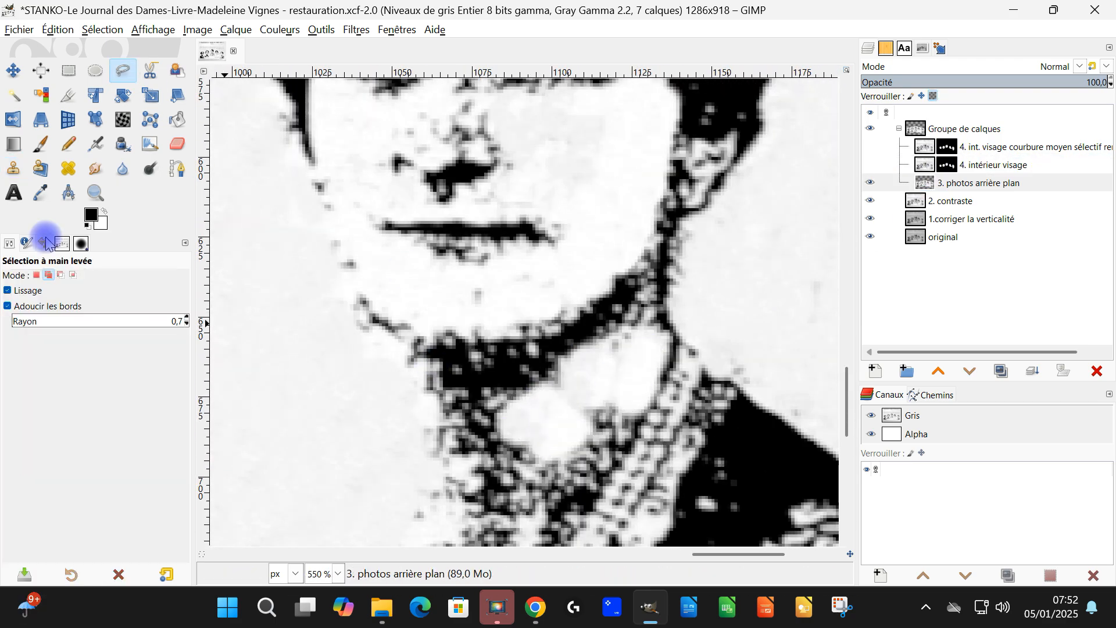
click(653, 279)
click(676, 354)
scroll(611, 323, down, 5)
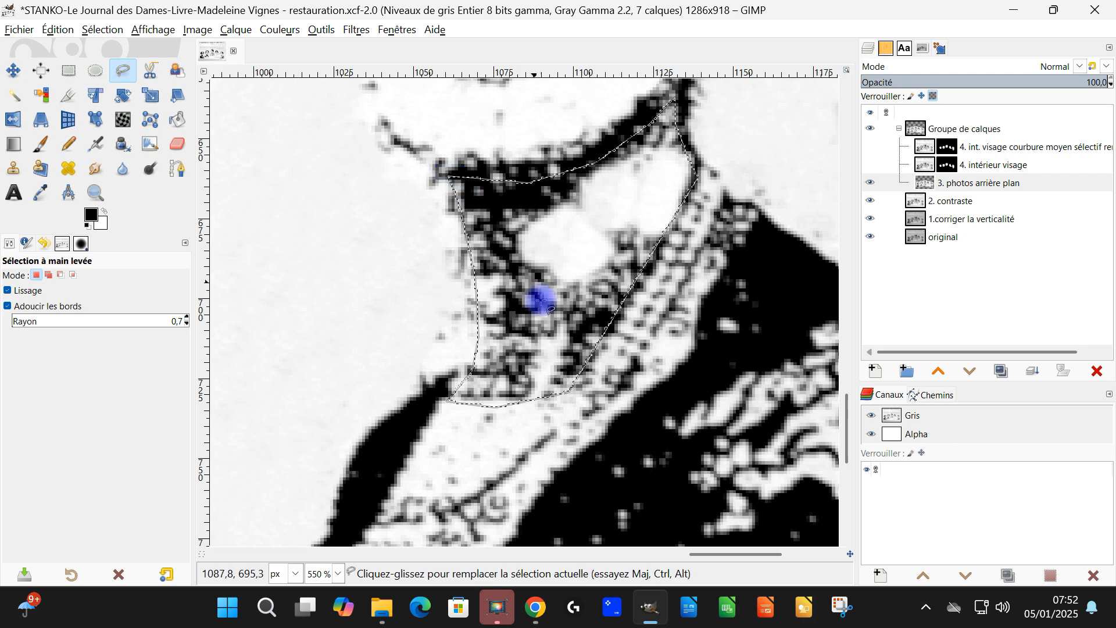
click(20, 161)
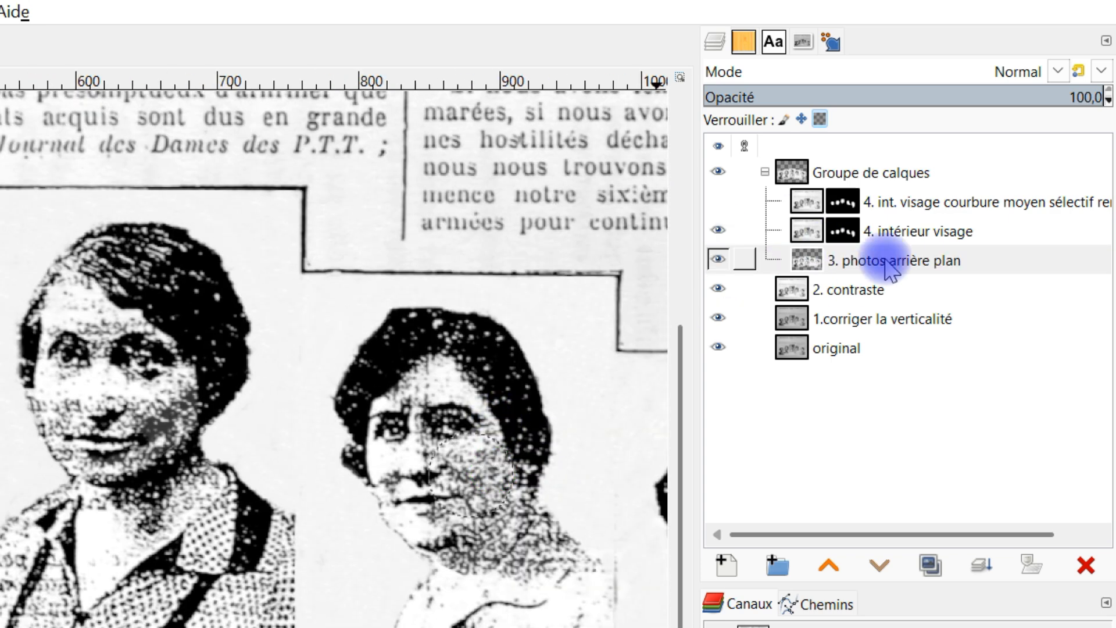
- Open the Levels adjustment for the "4. intérieur visage" layer, and undo the last clone stroke near the fifth portrait's collar
click(884, 259)
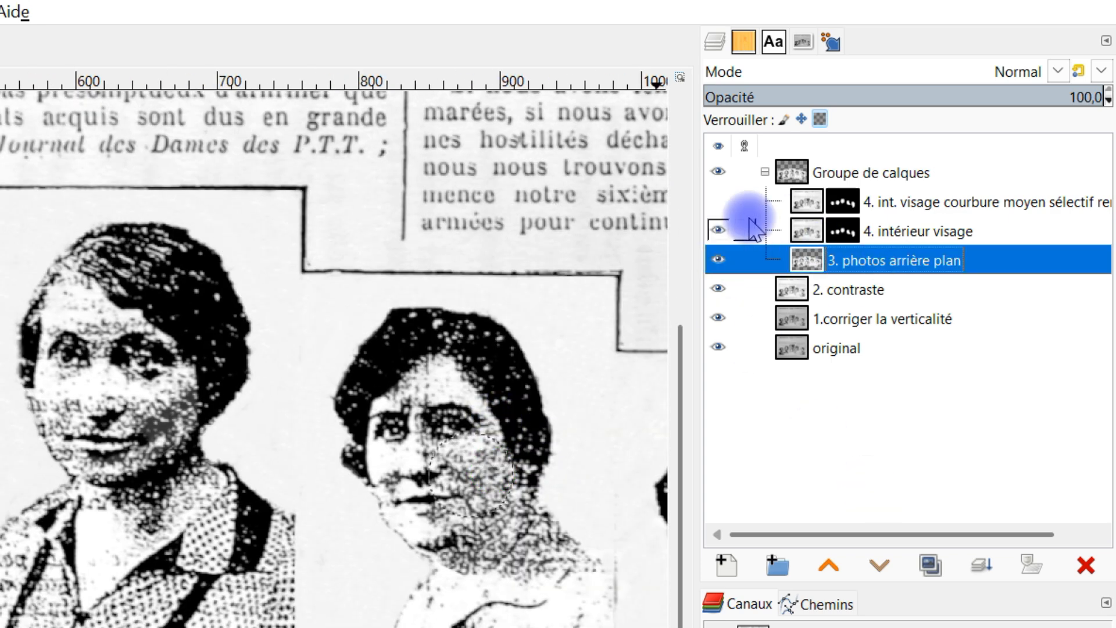
click(918, 231)
click(280, 29)
click(294, 180)
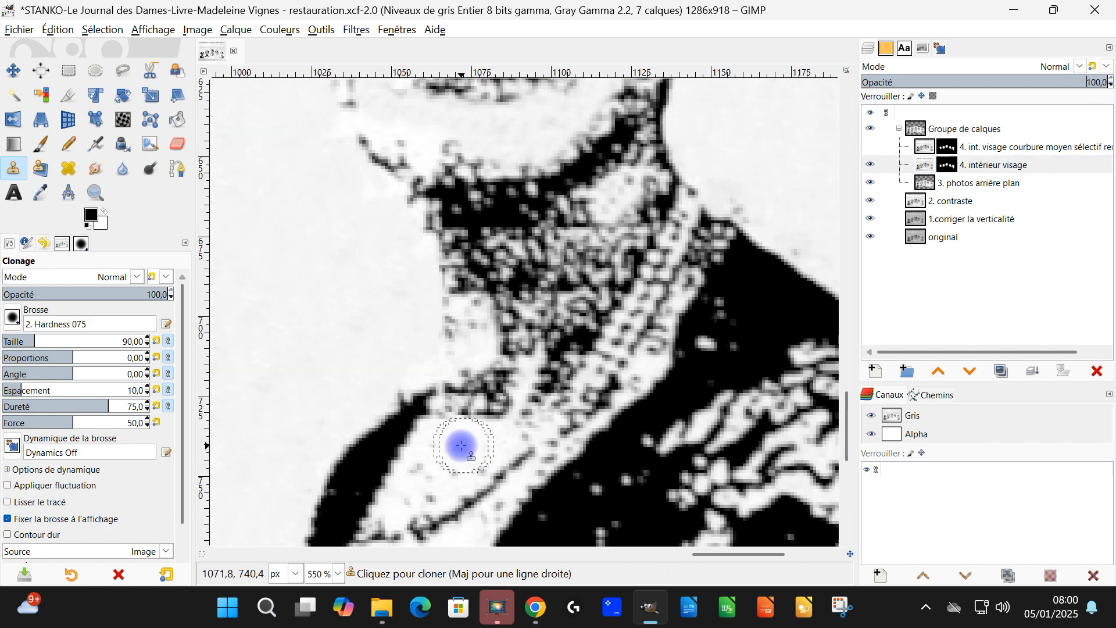
key(ctrl+z)
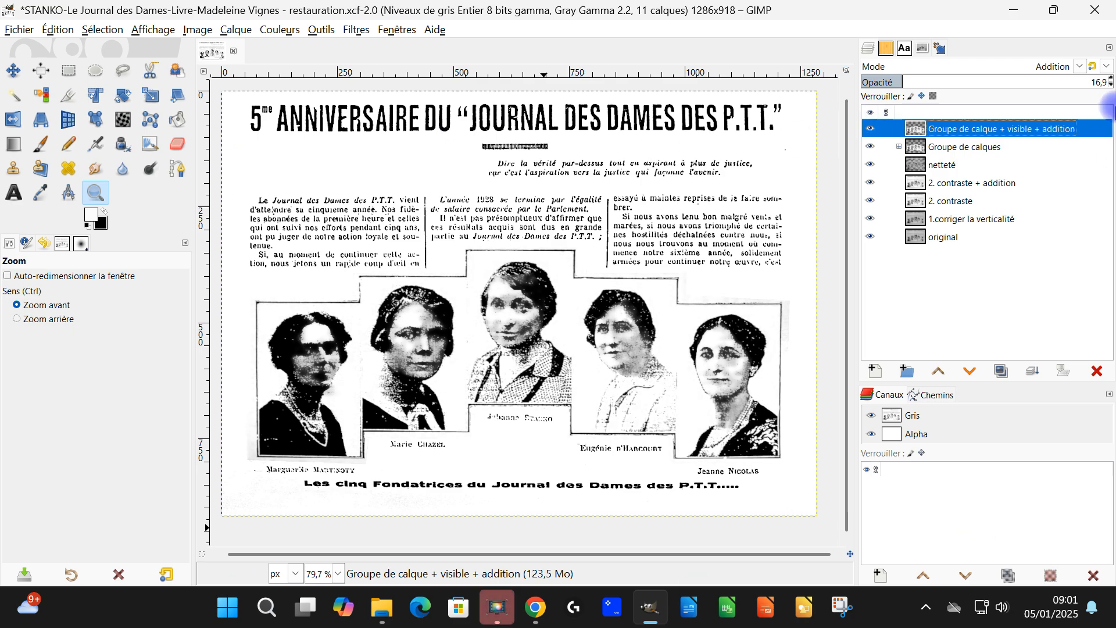
- Hide "Groupe de calque + visible + addition" and "Groupe de calques", and move the former to the top inside the latter
click(870, 130)
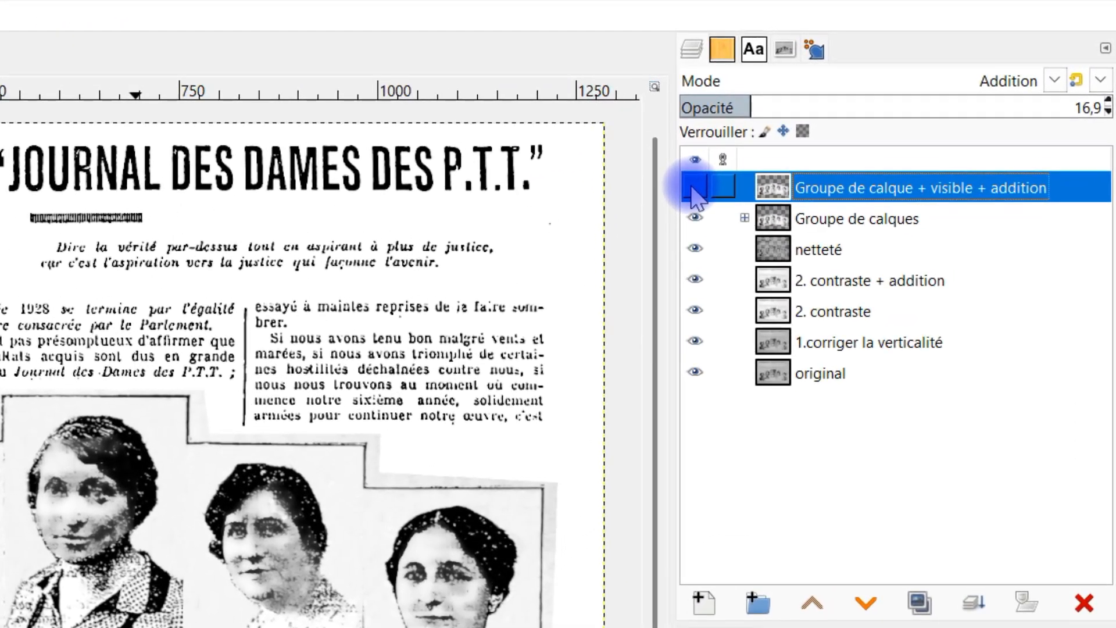
click(732, 202)
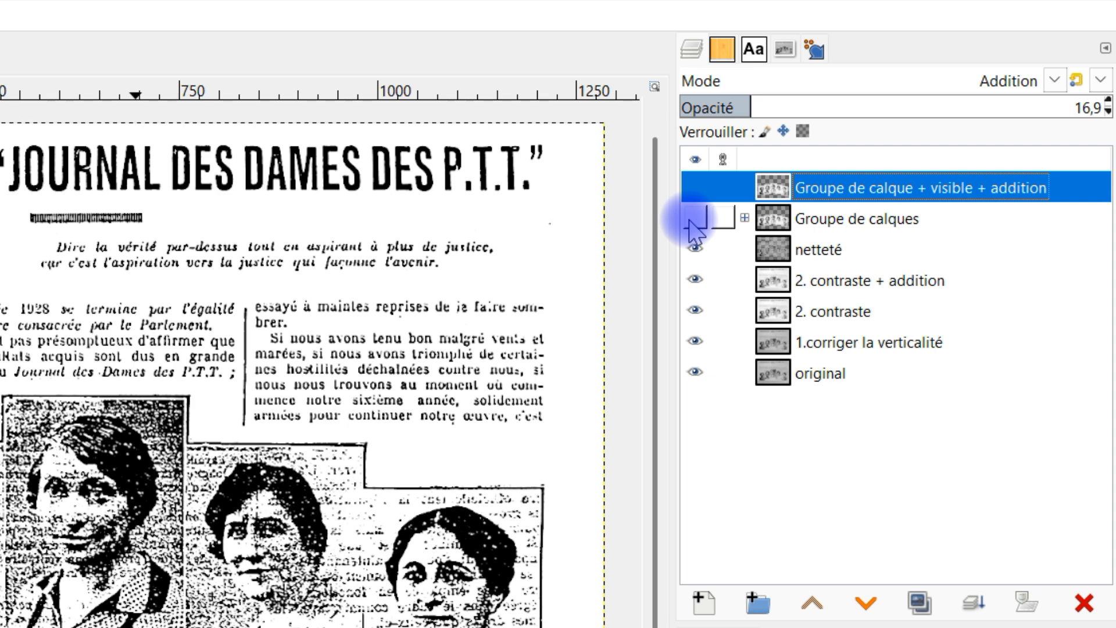
click(745, 218)
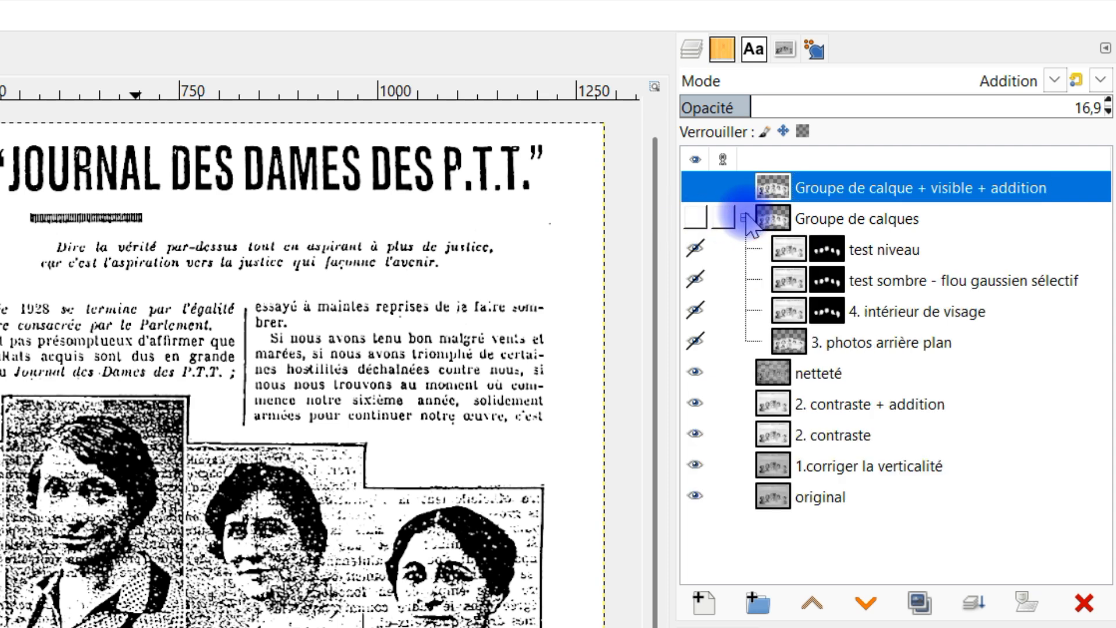
drag(776, 198, 796, 229)
click(744, 187)
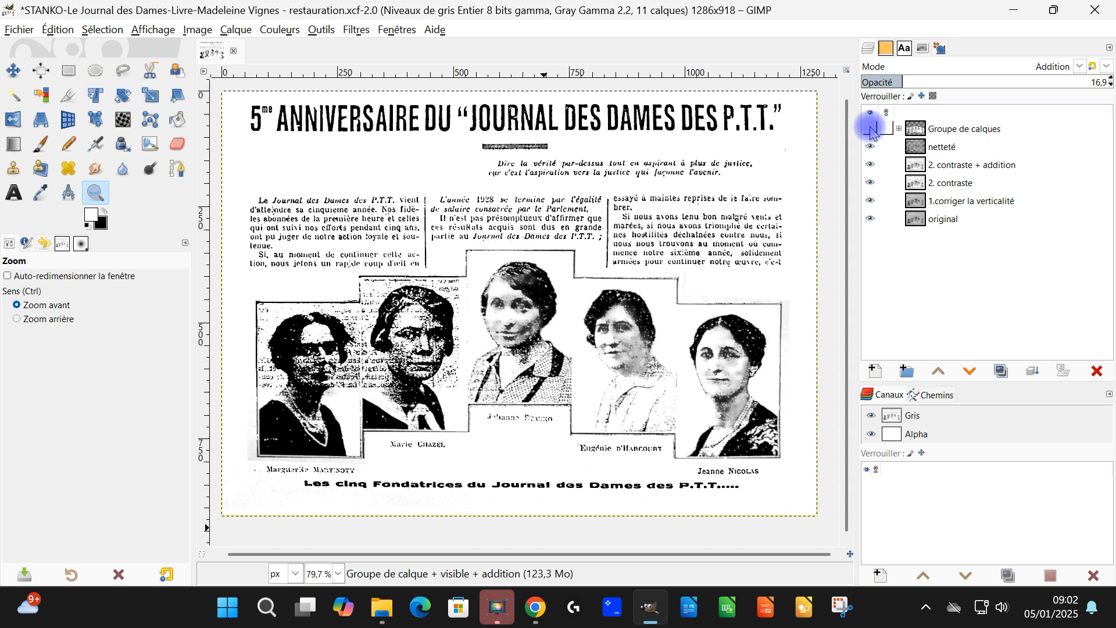
- Show the "Groupe de calques" group and export the image again to resultat2.jpg
click(28, 38)
click(50, 222)
click(876, 132)
click(869, 131)
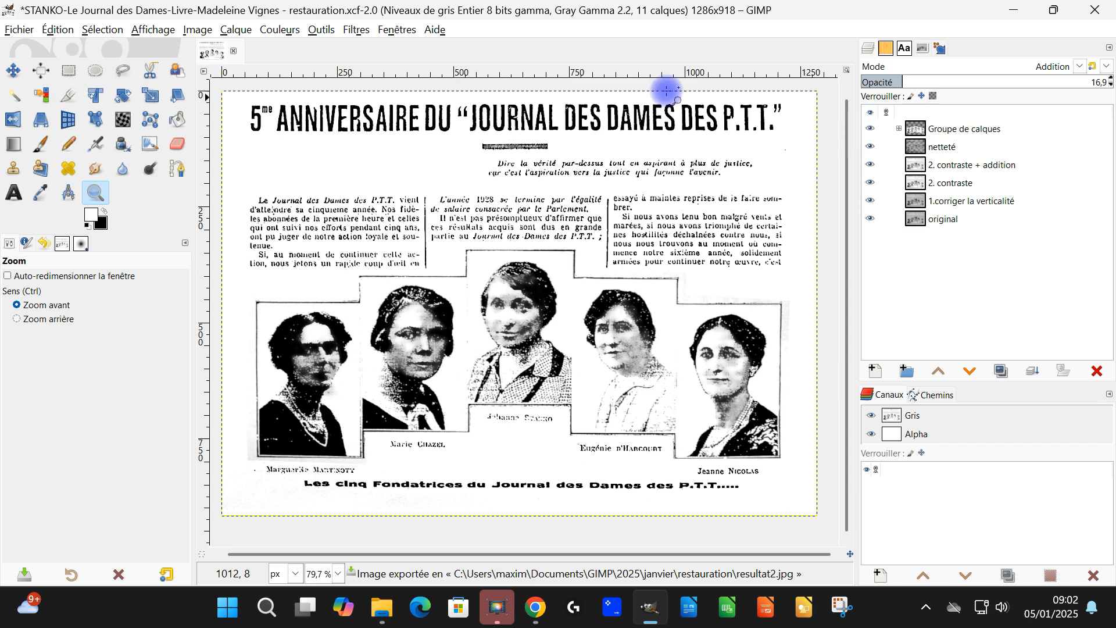
- Export the image as resultat.jpg in the restauration folder, replacing the existing file, with JPEG quality 100
click(25, 36)
click(50, 240)
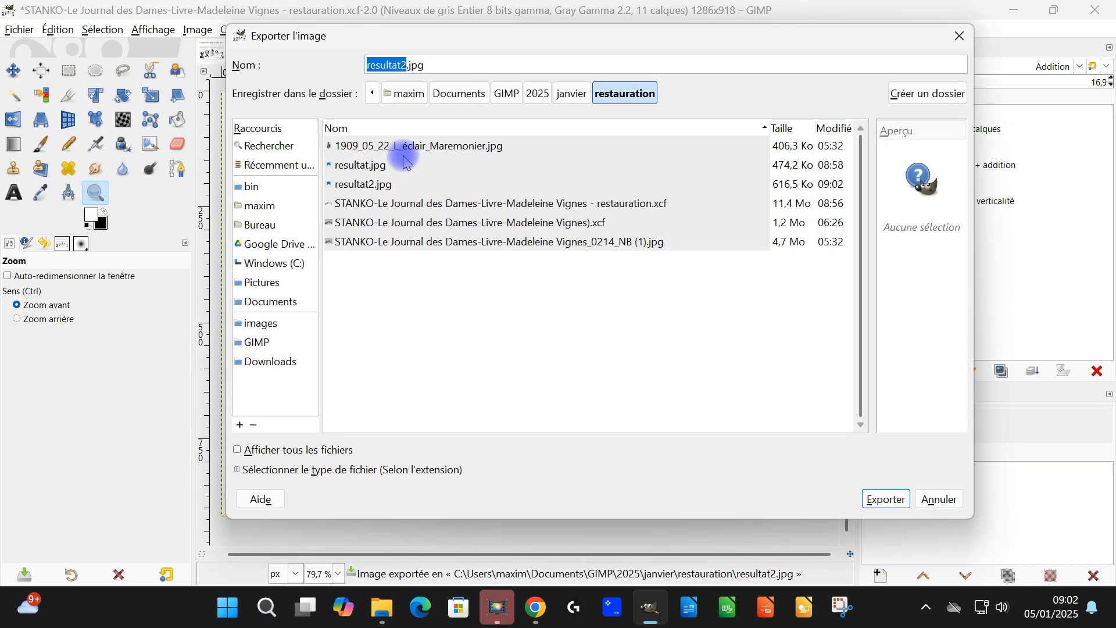
click(361, 165)
click(879, 498)
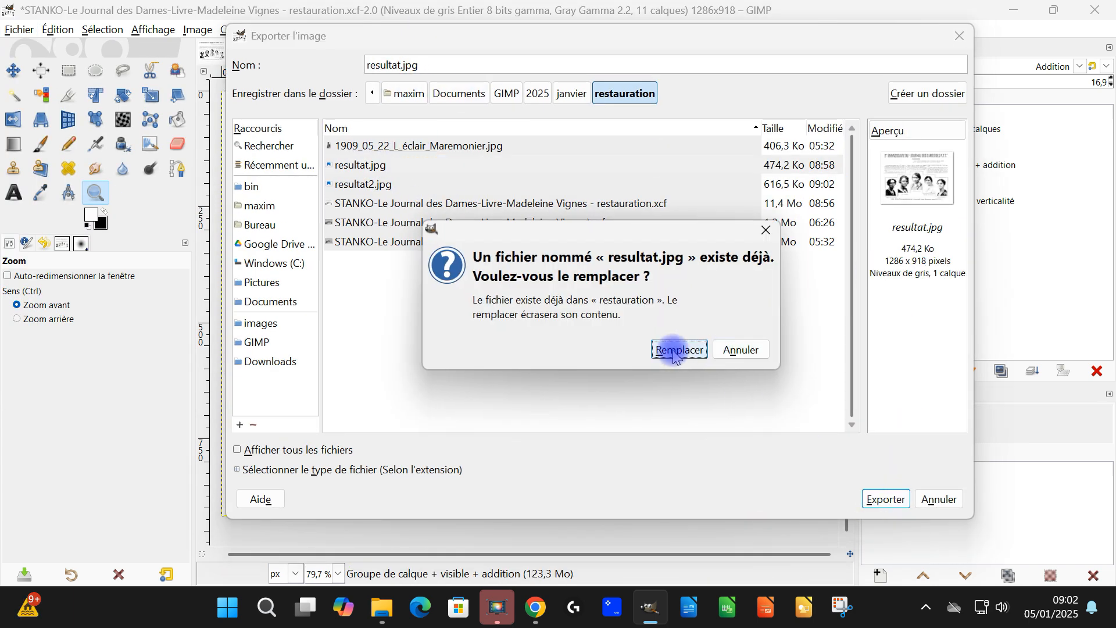
click(676, 349)
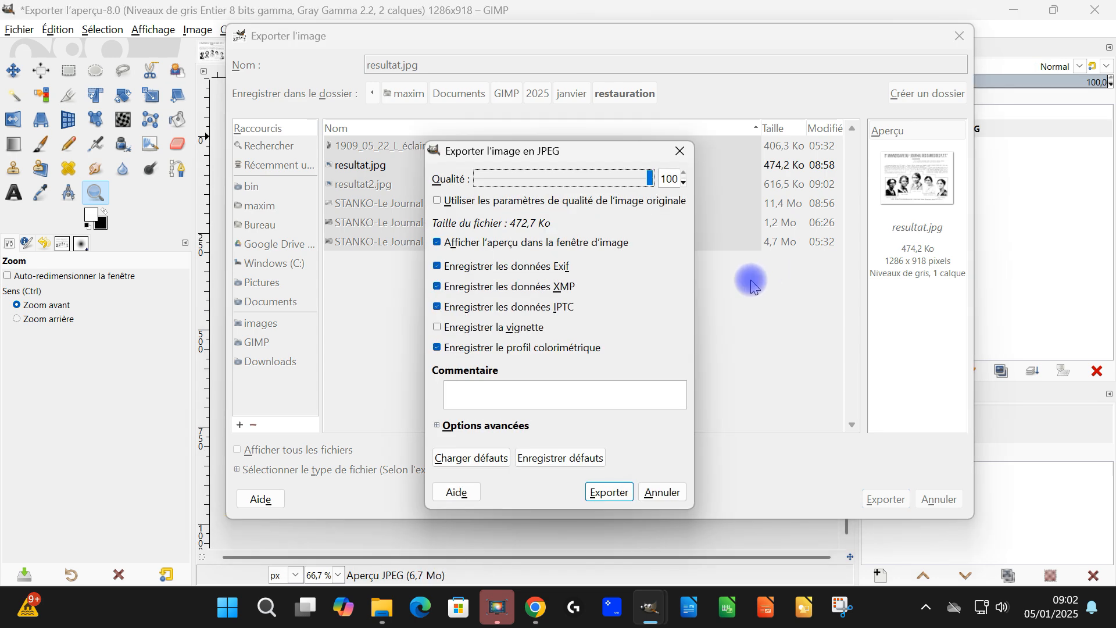
click(609, 492)
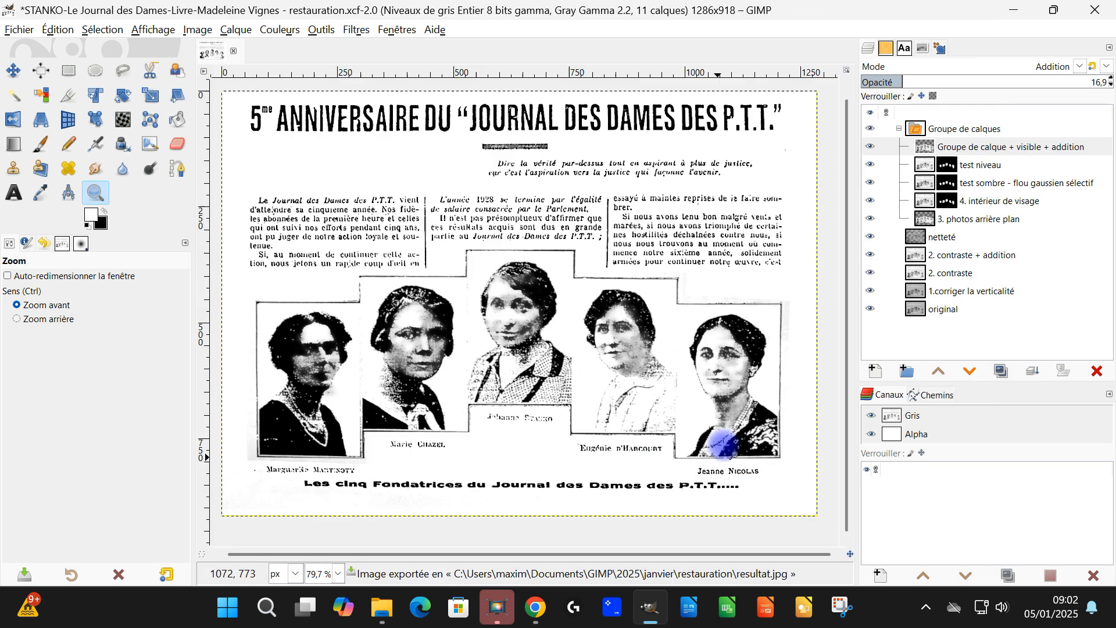